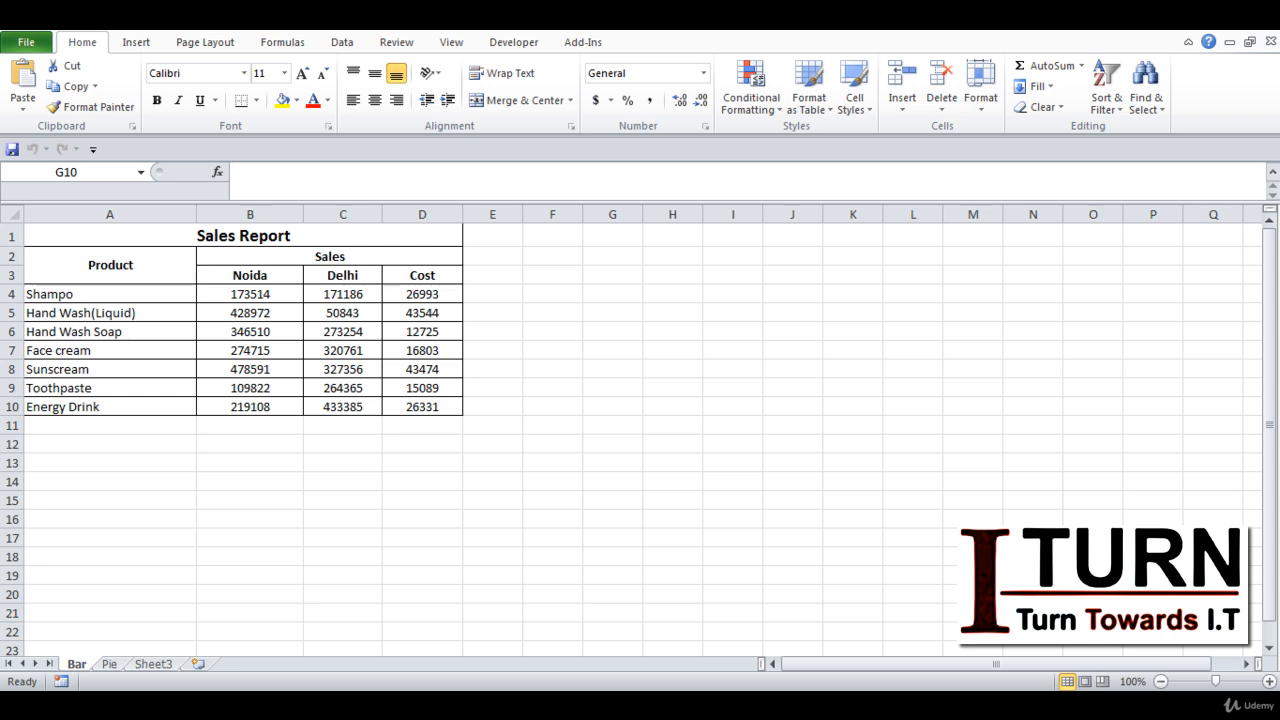
Select the whole Sales Report table, A1:D10, as the source data for a chart
click(469, 505)
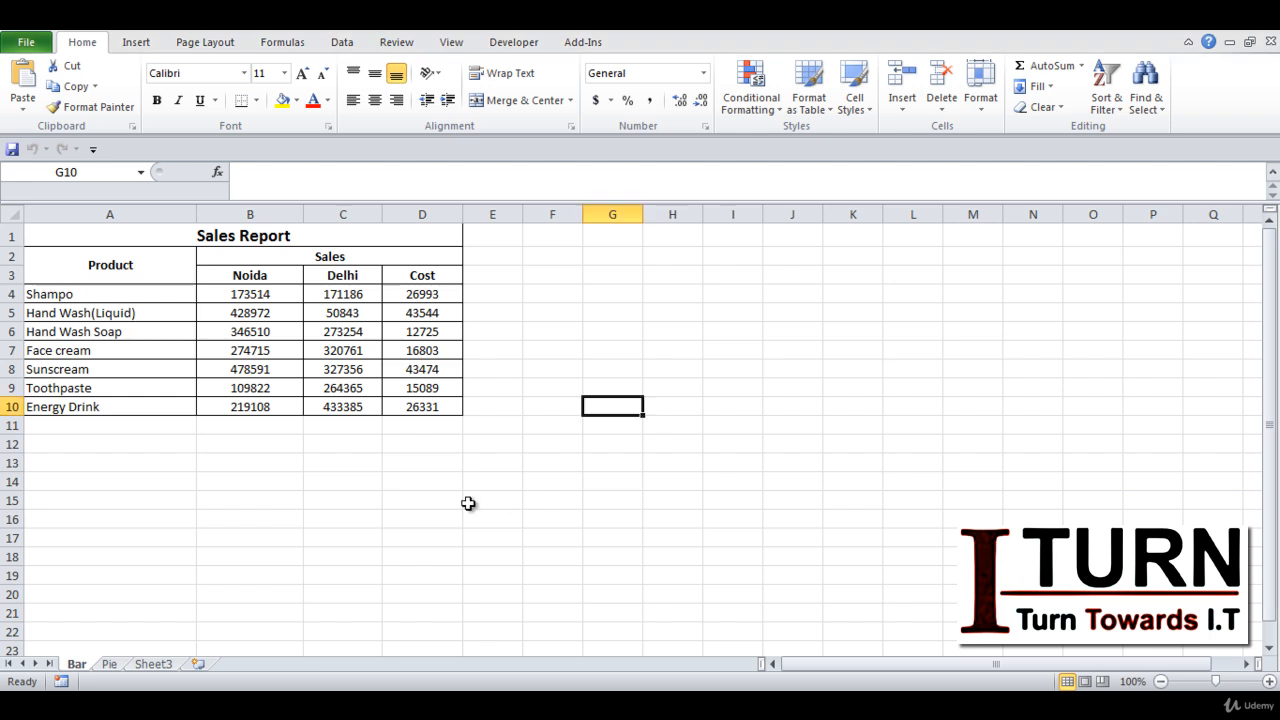
drag(280, 235, 286, 404)
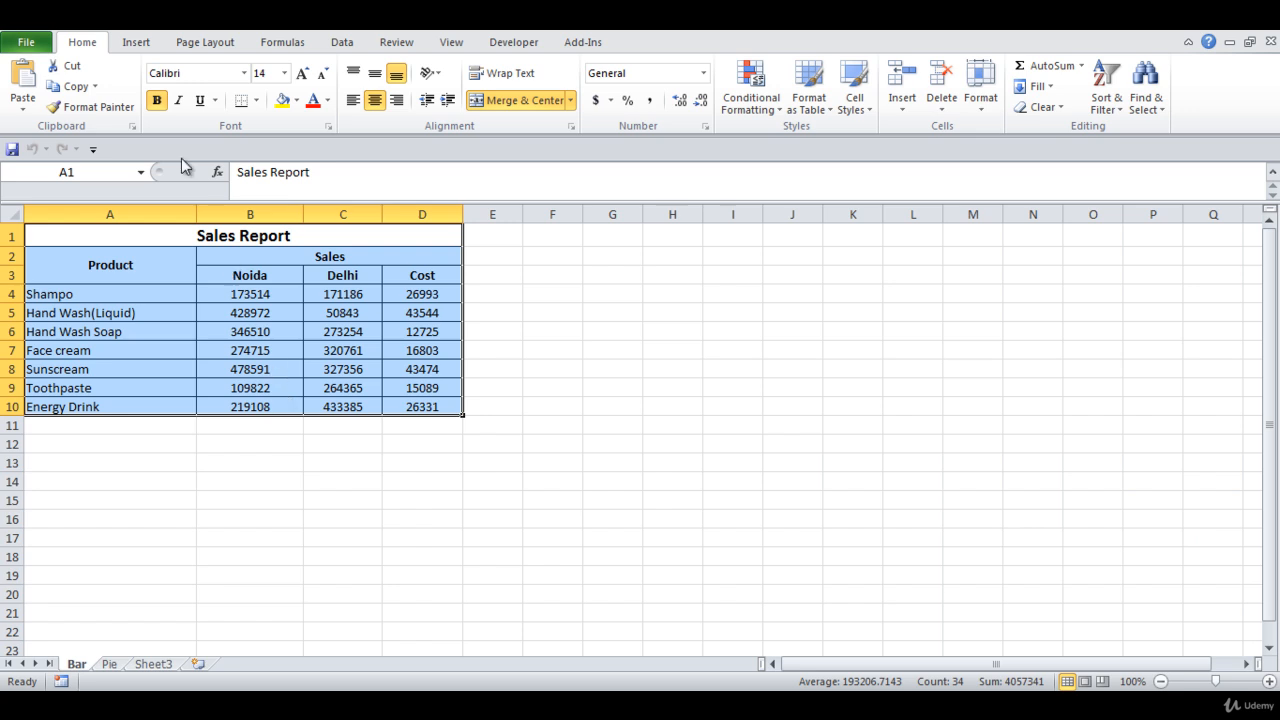
click(133, 43)
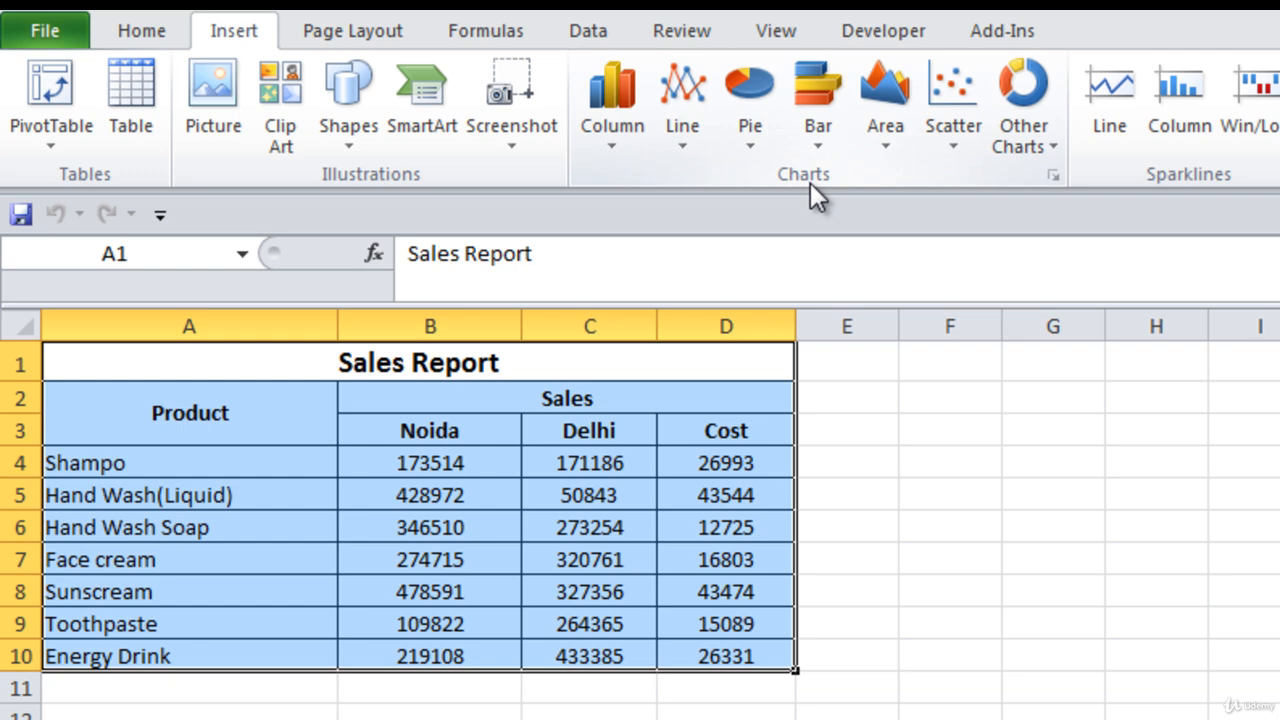
click(1053, 178)
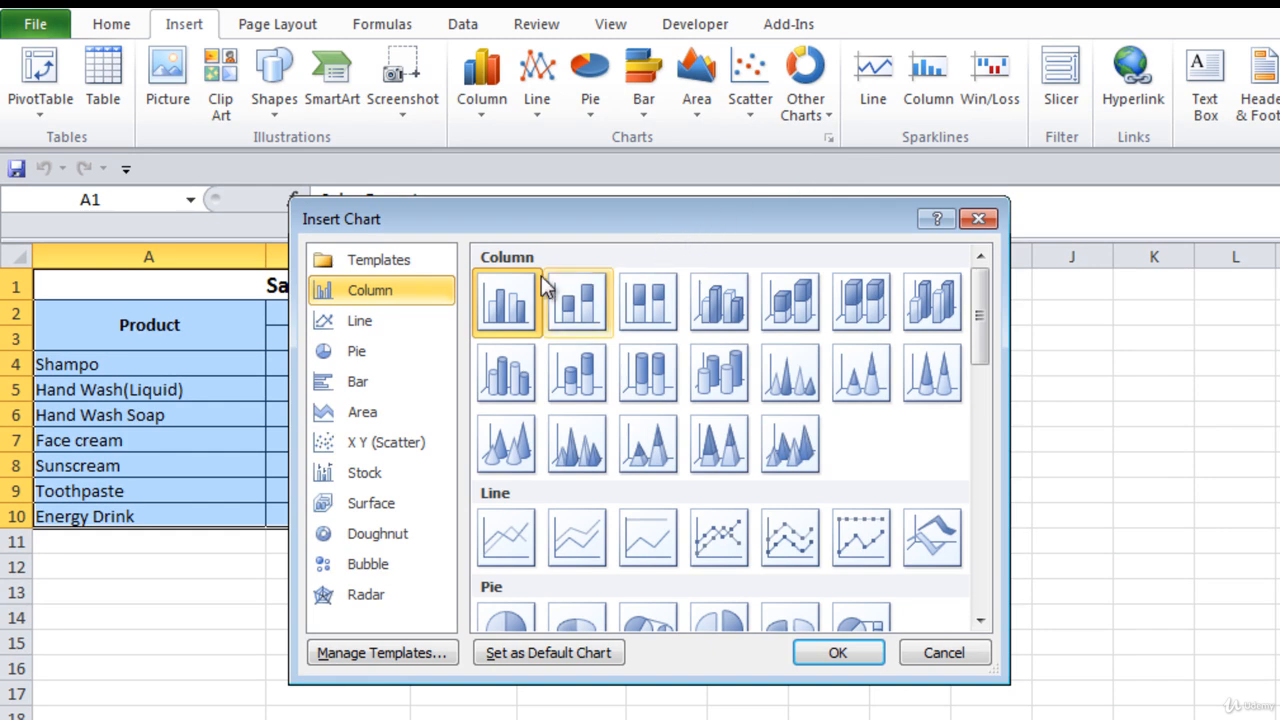
click(360, 320)
click(362, 352)
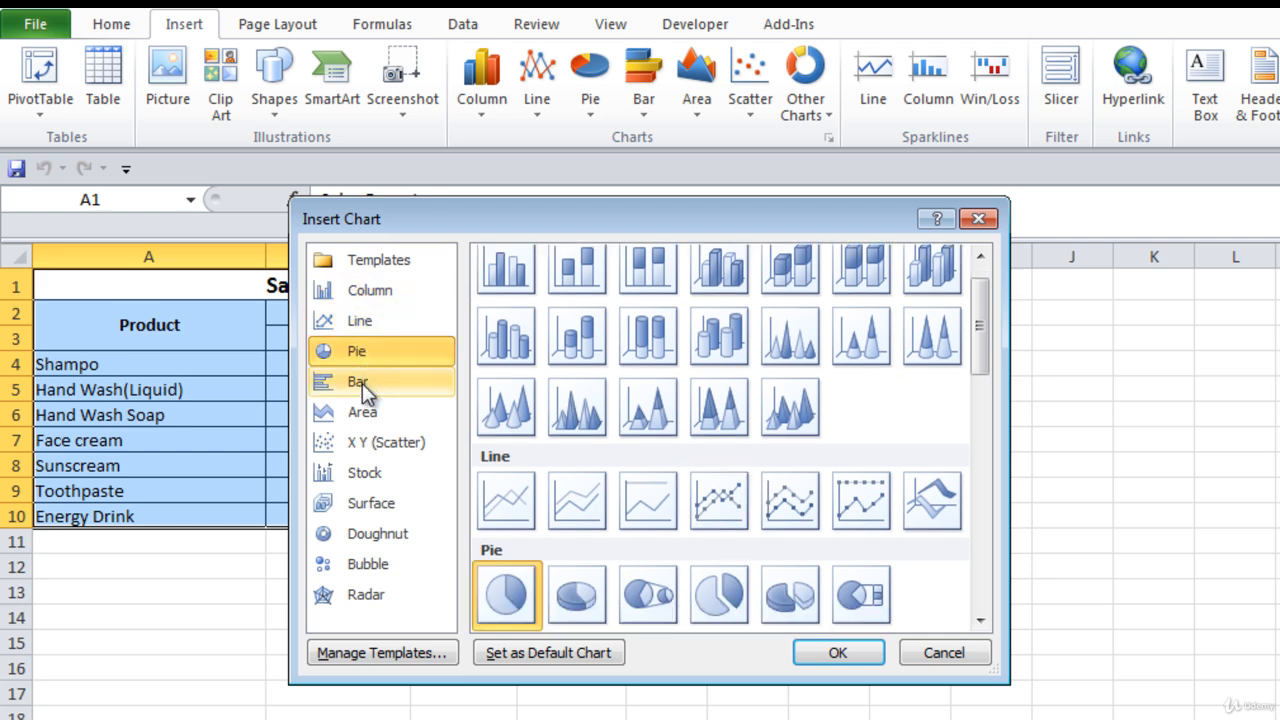
click(362, 382)
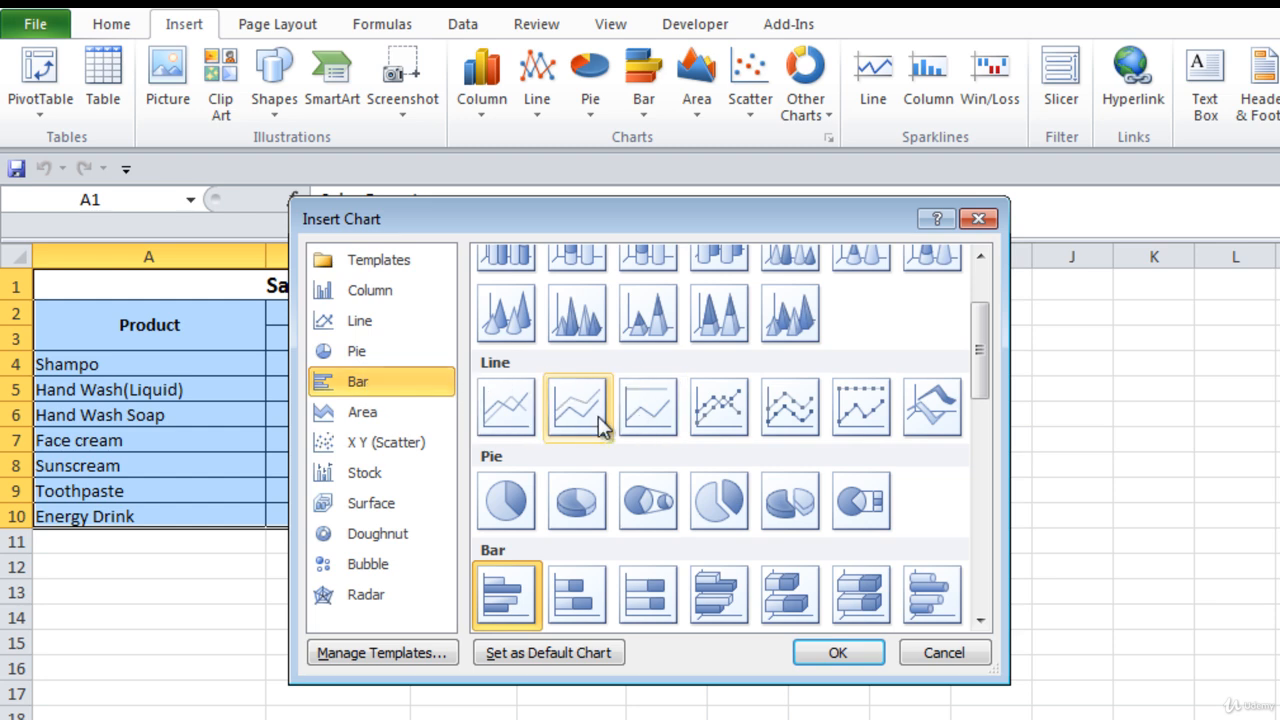
click(978, 218)
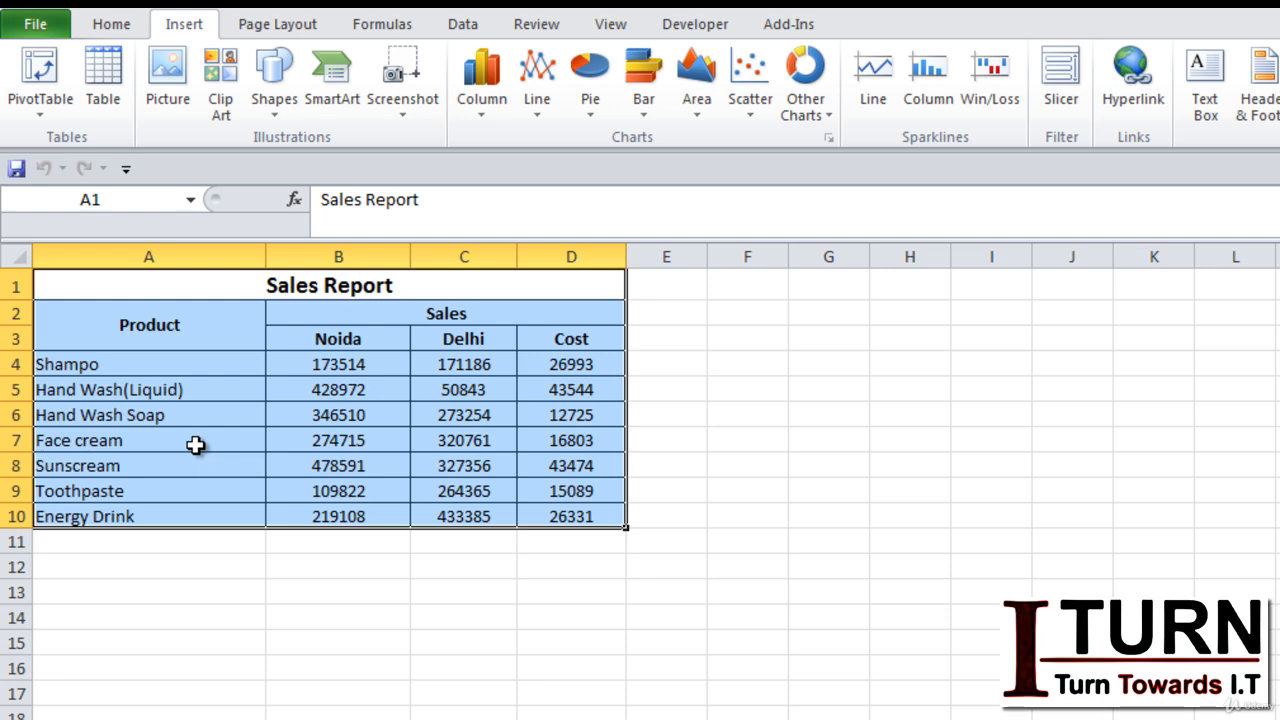
Insert a 2-D clustered column chart from the selected table and enlarge it slightly from its upper-right corner
click(482, 110)
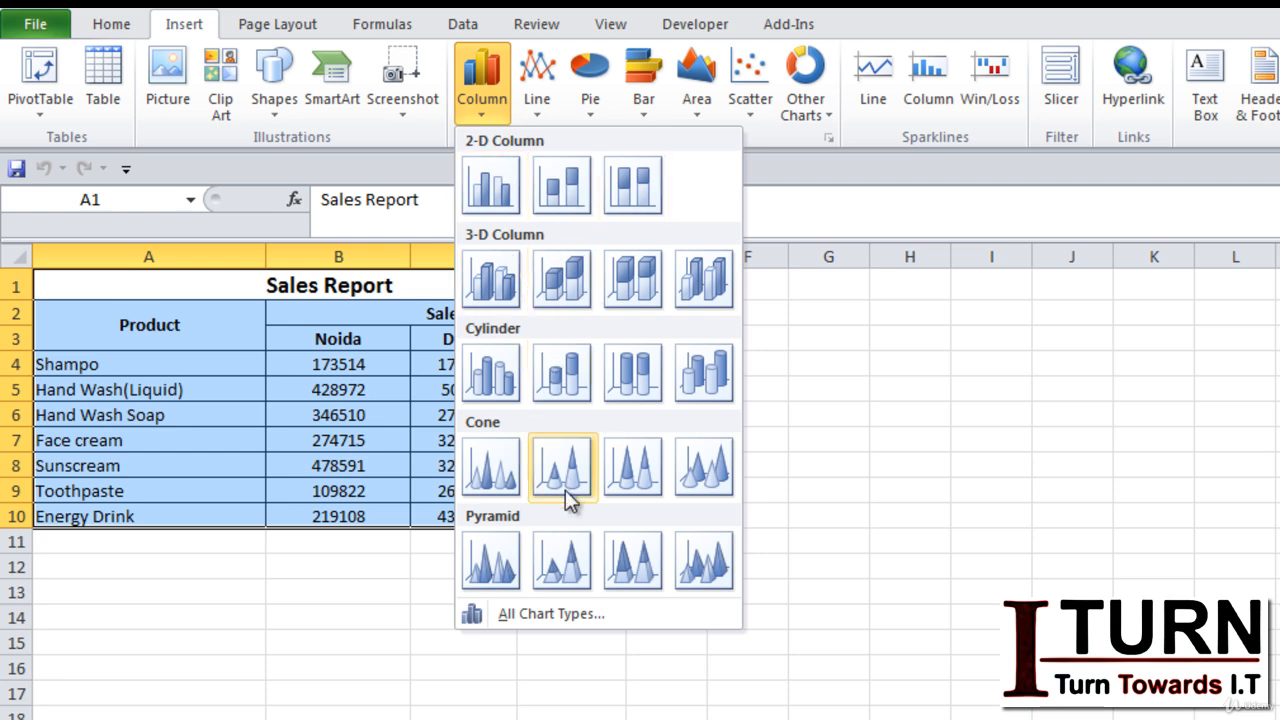
click(492, 188)
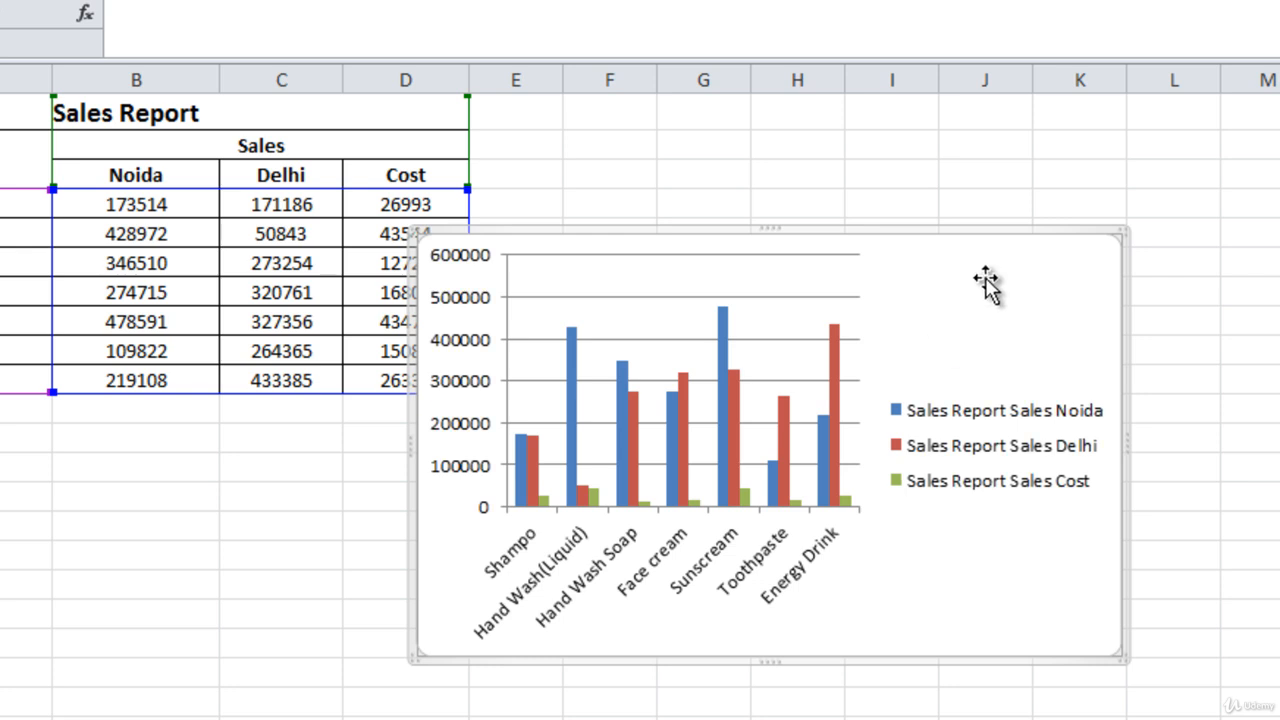
drag(1122, 233, 1254, 160)
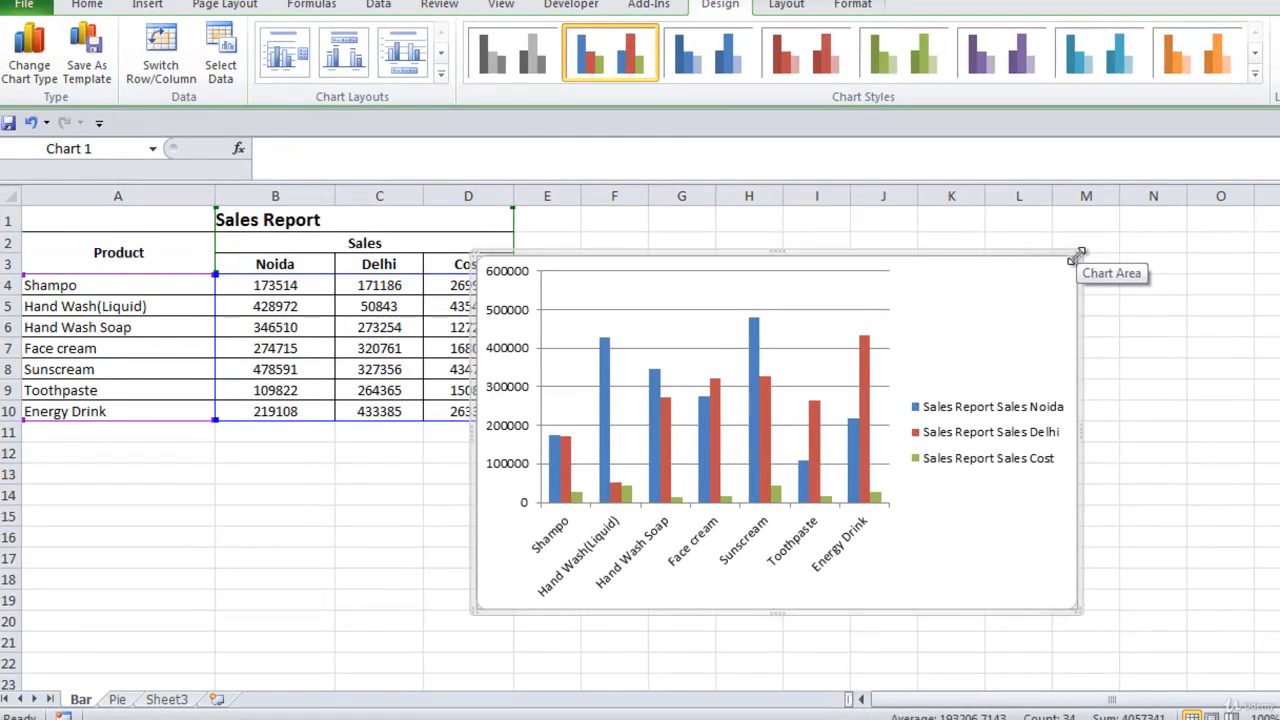
drag(1080, 255, 1050, 263)
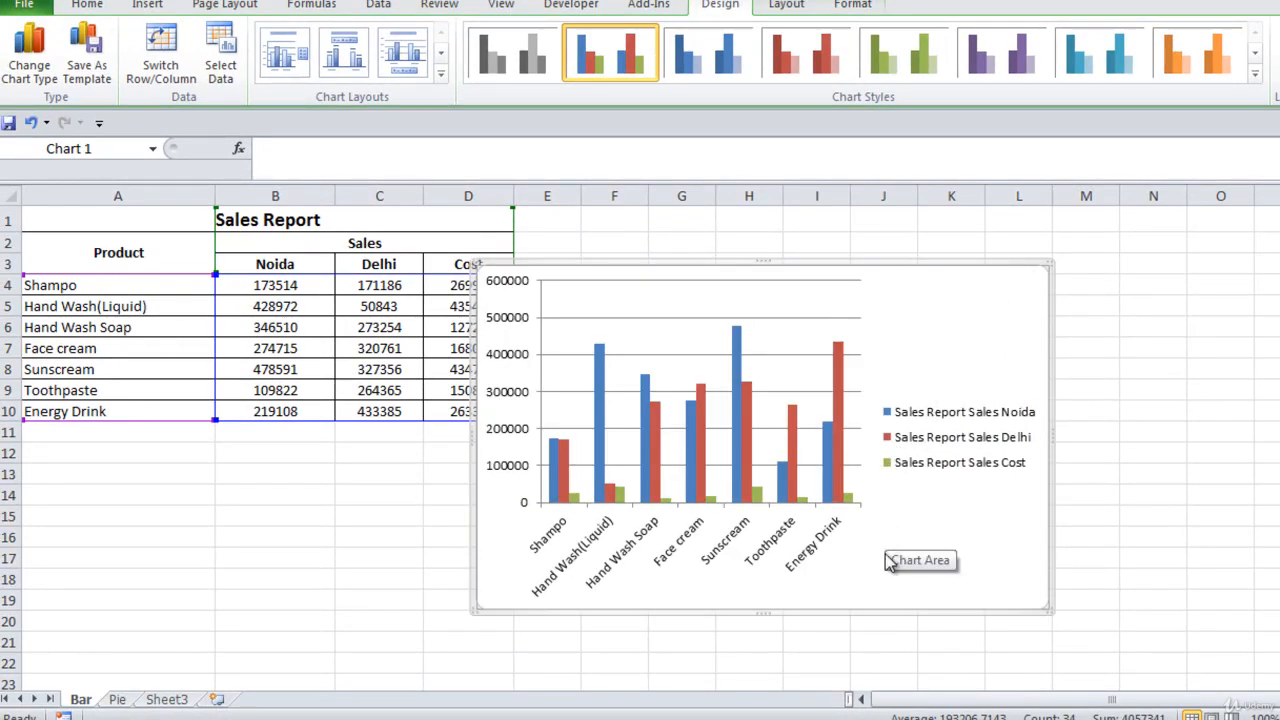
drag(885, 539, 899, 514)
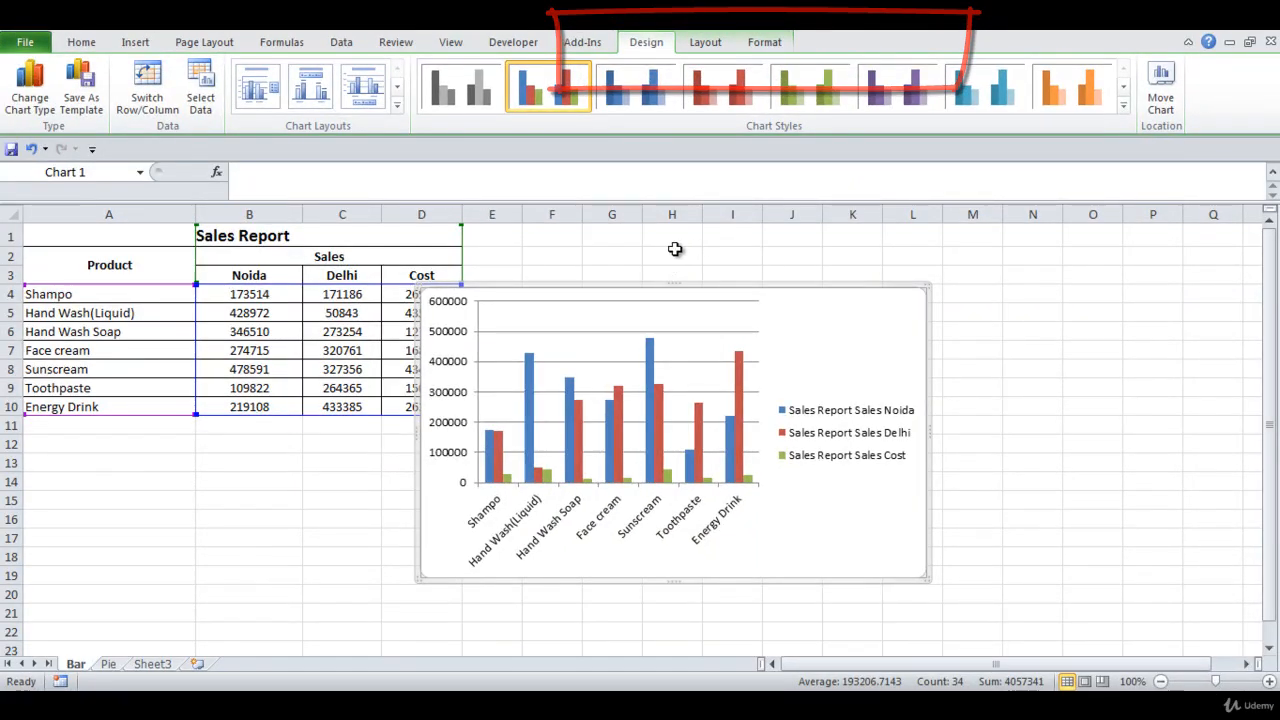
Examine how the chart's Noida, Delhi and Cost series and its legend relate to the table columns
click(677, 252)
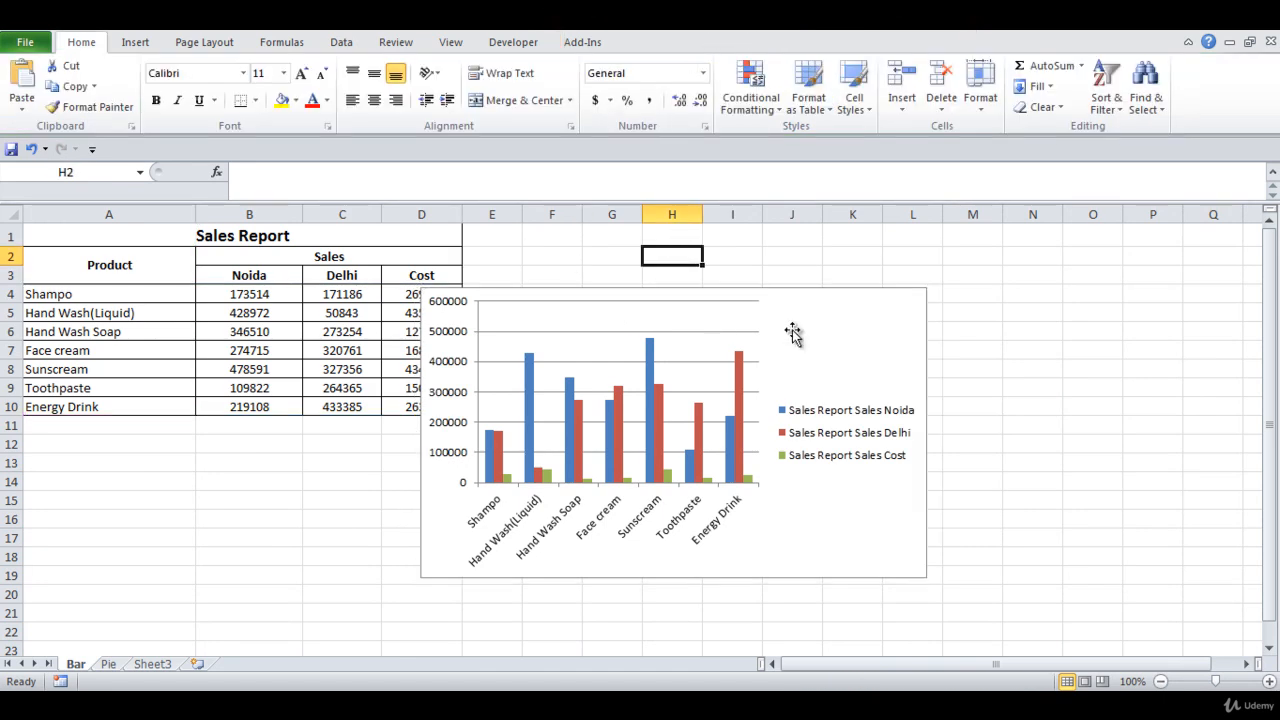
click(851, 337)
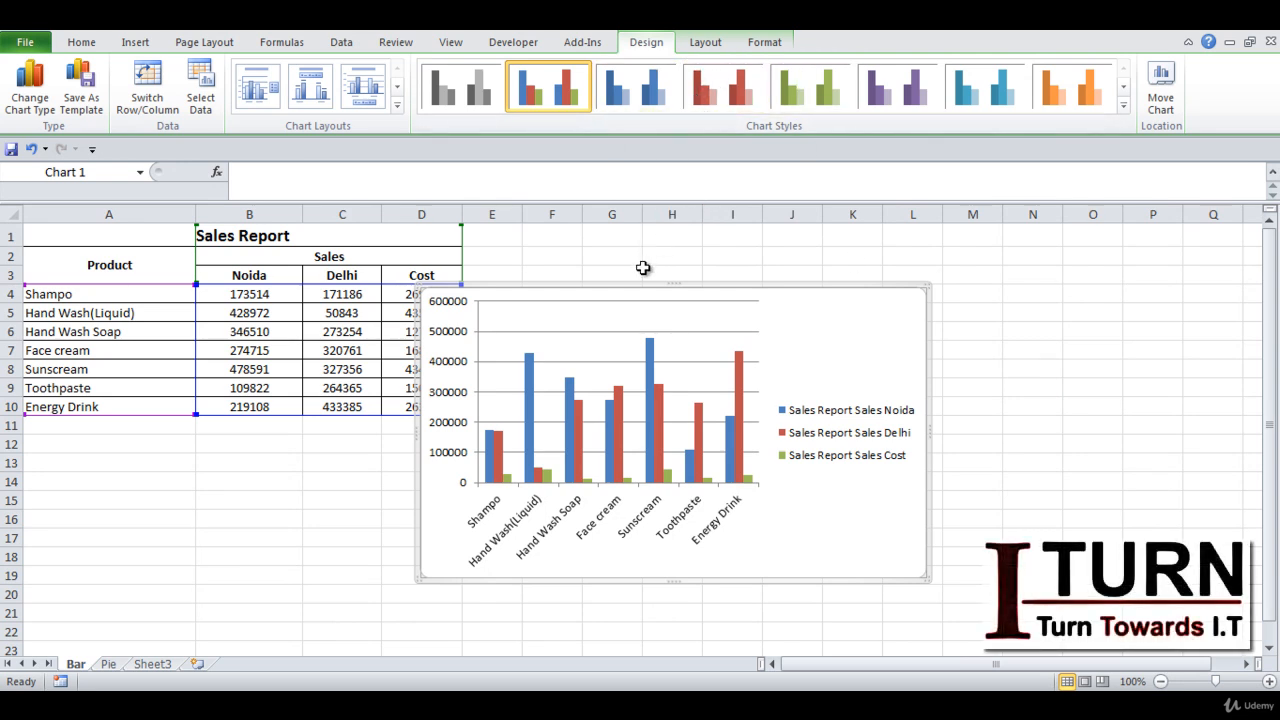
click(705, 43)
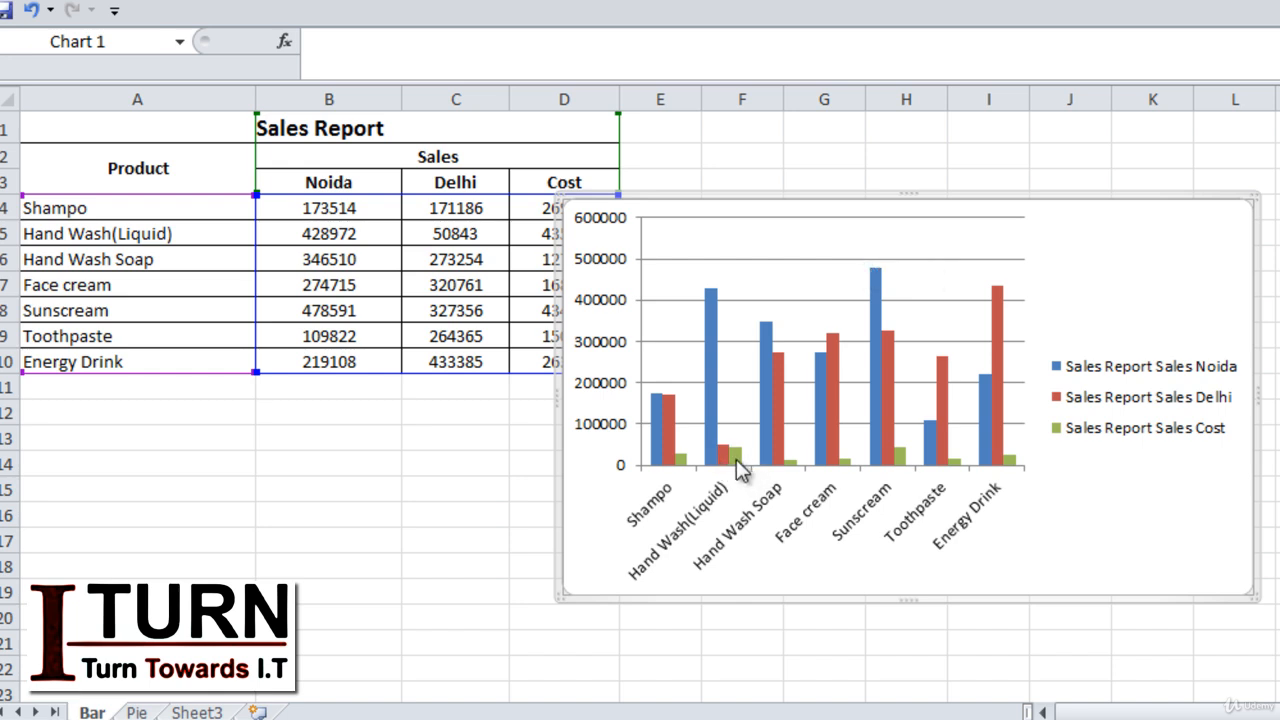
mouse_move(888, 388)
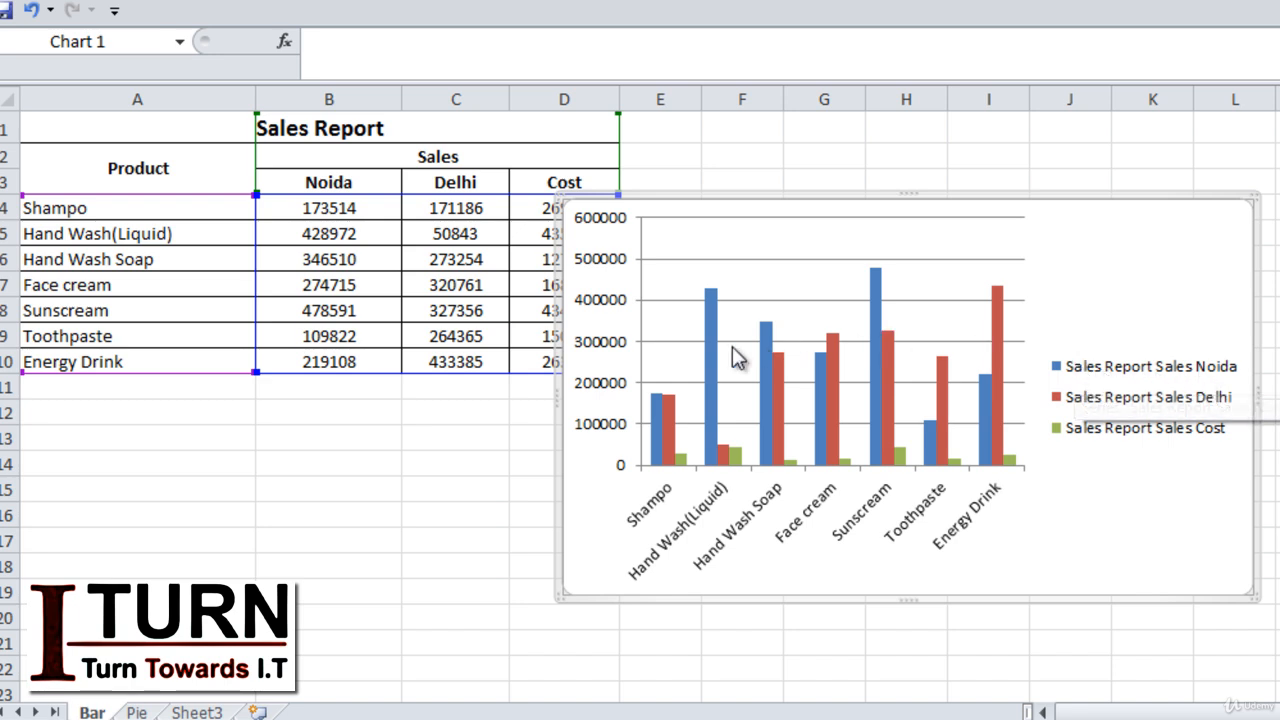
click(711, 360)
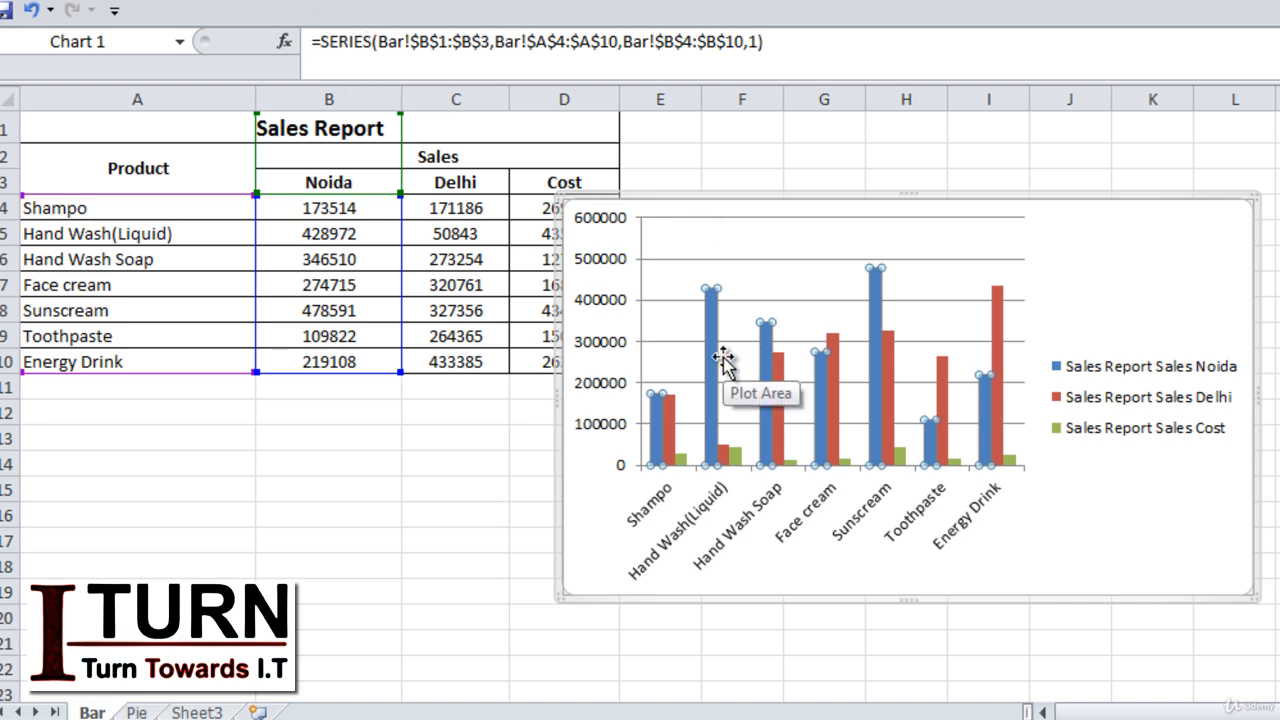
click(1122, 403)
click(948, 395)
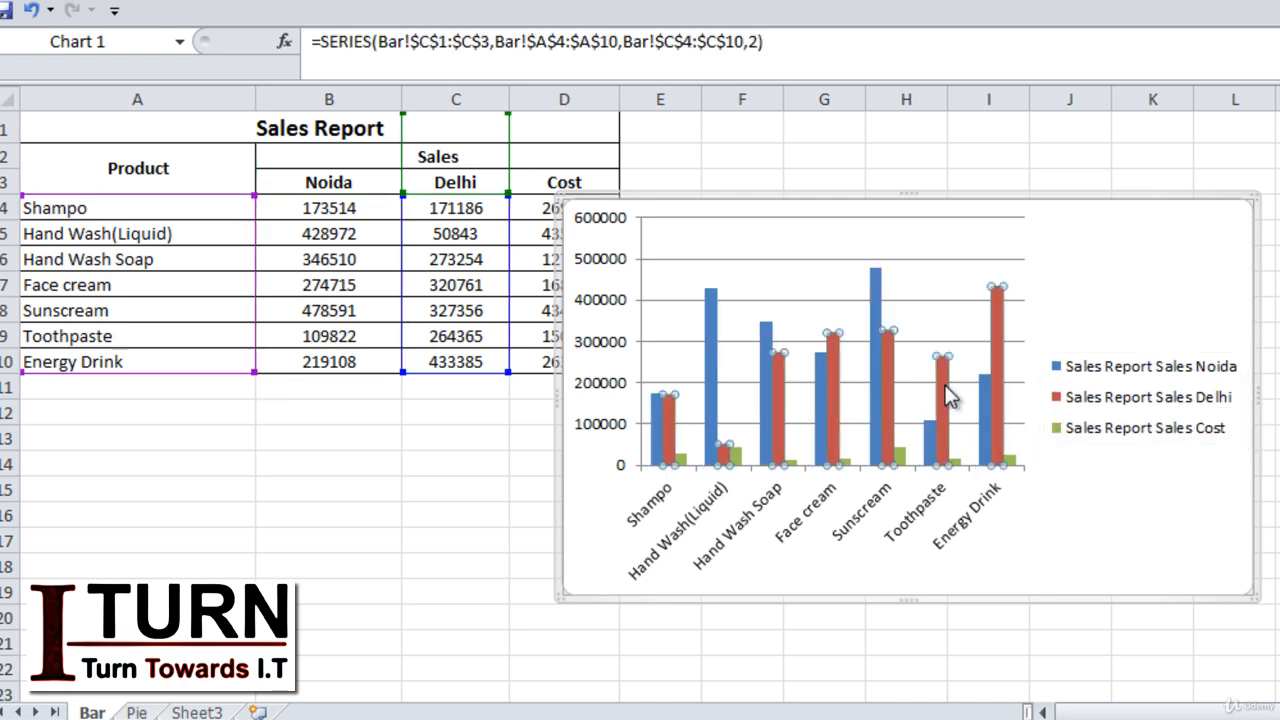
click(1140, 443)
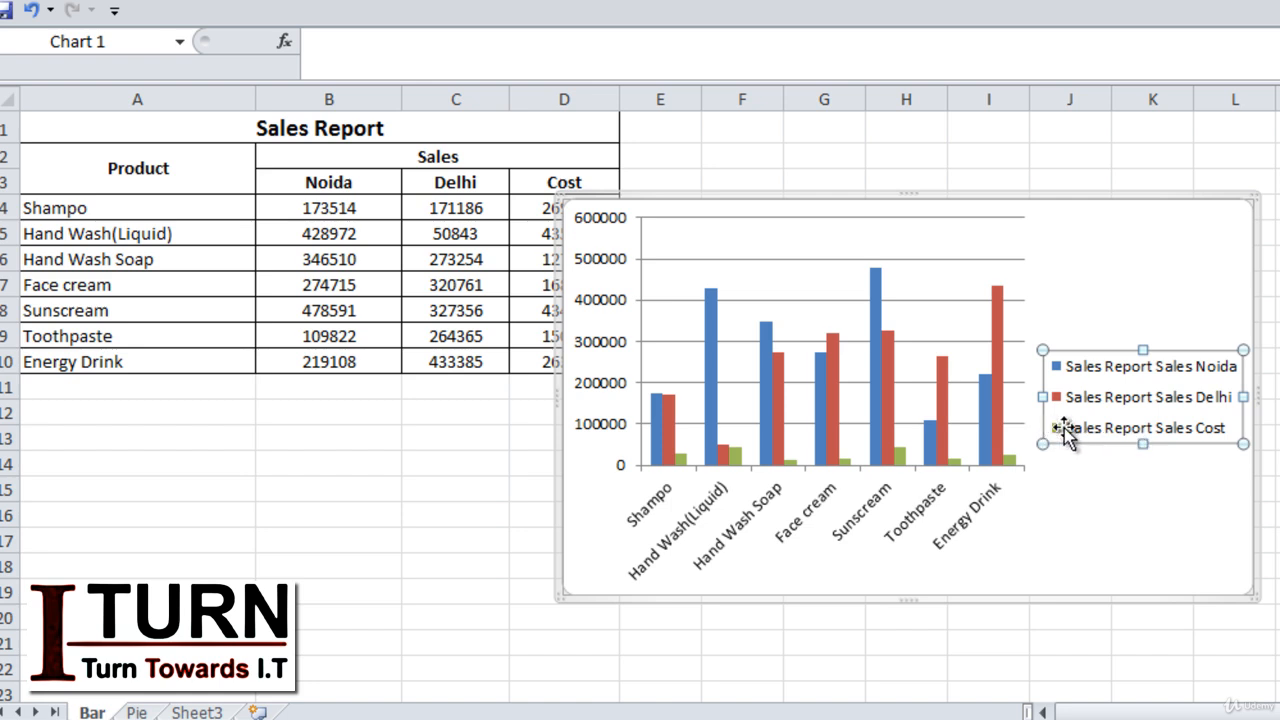
click(1010, 460)
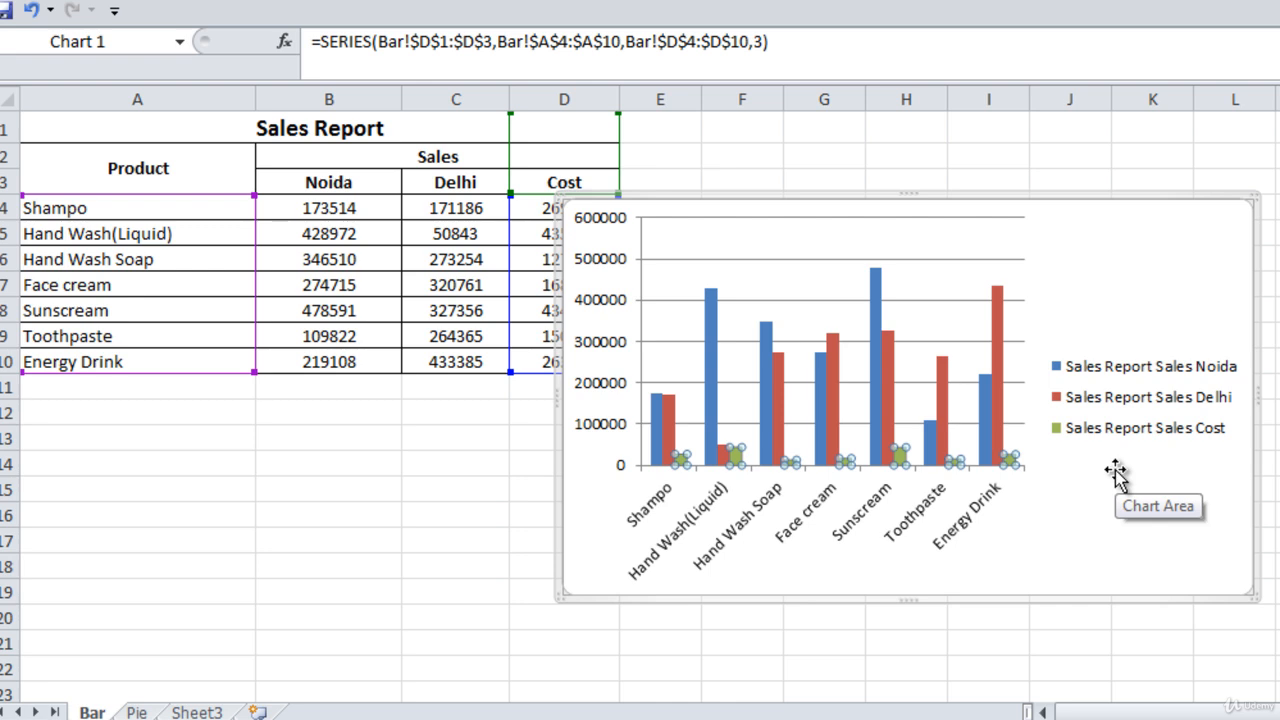
Add a title to the column chart, first as a centered overlay and finally above the chart
click(1109, 249)
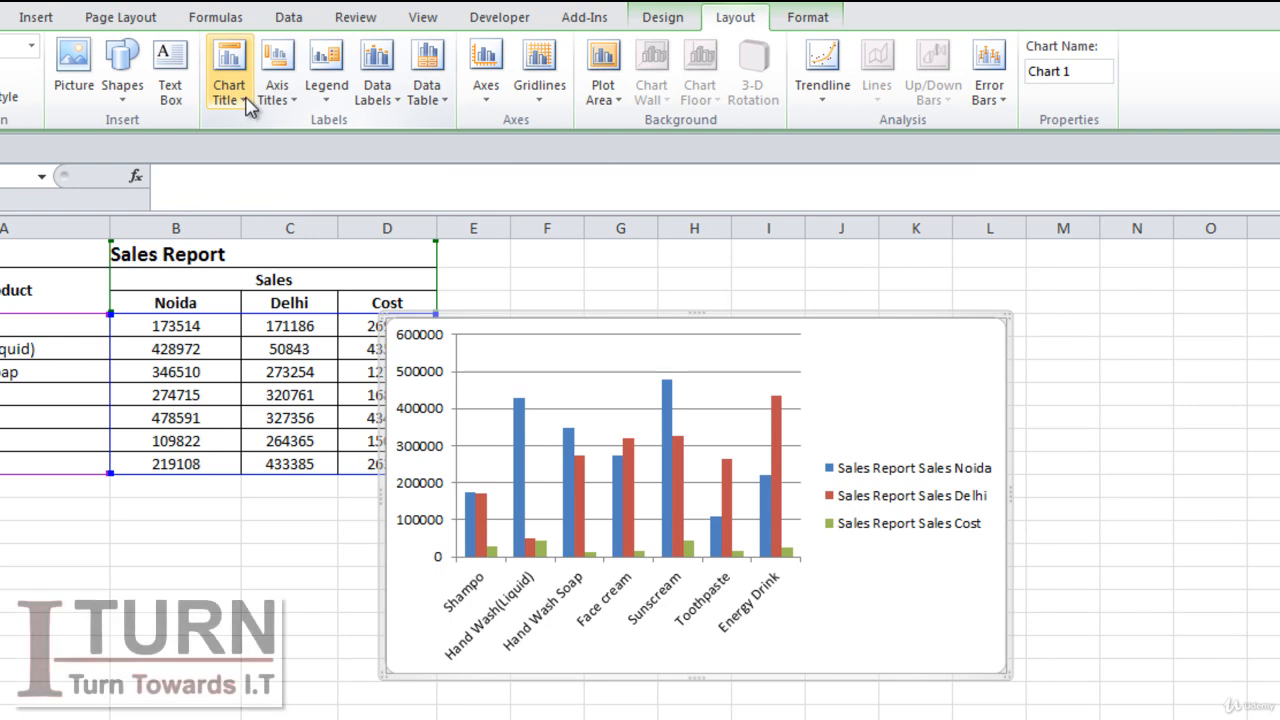
click(246, 102)
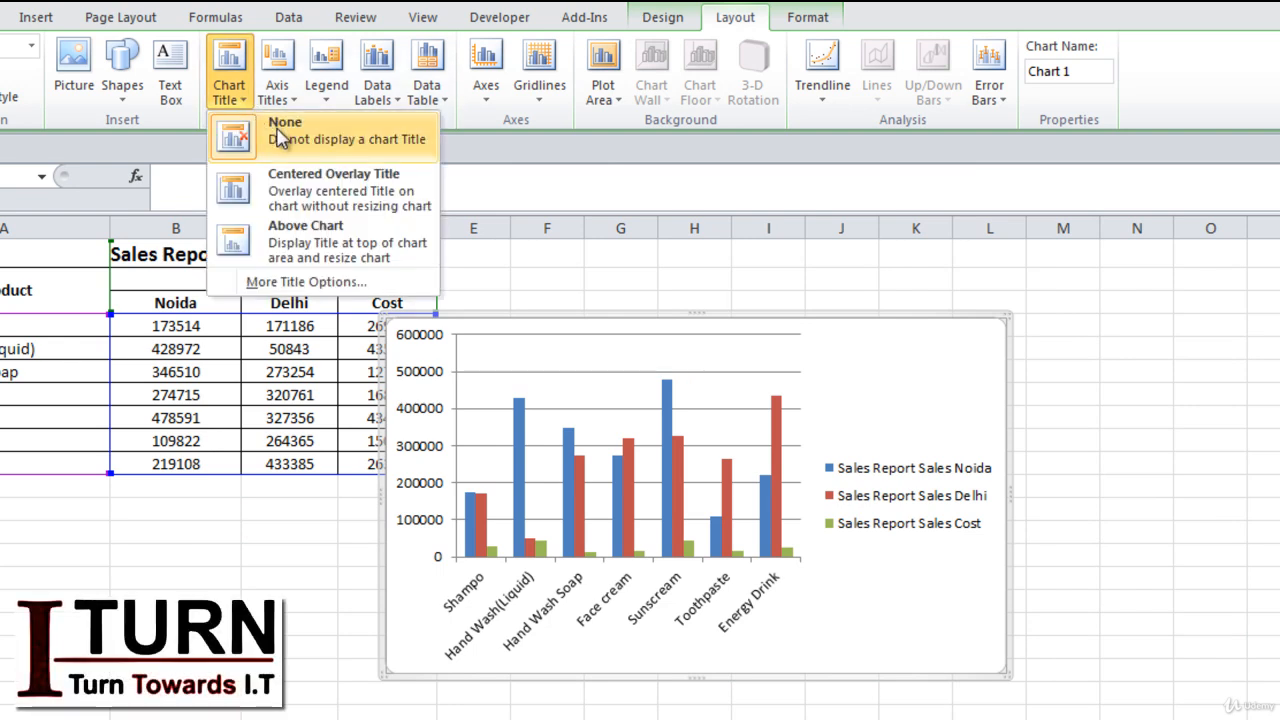
click(327, 196)
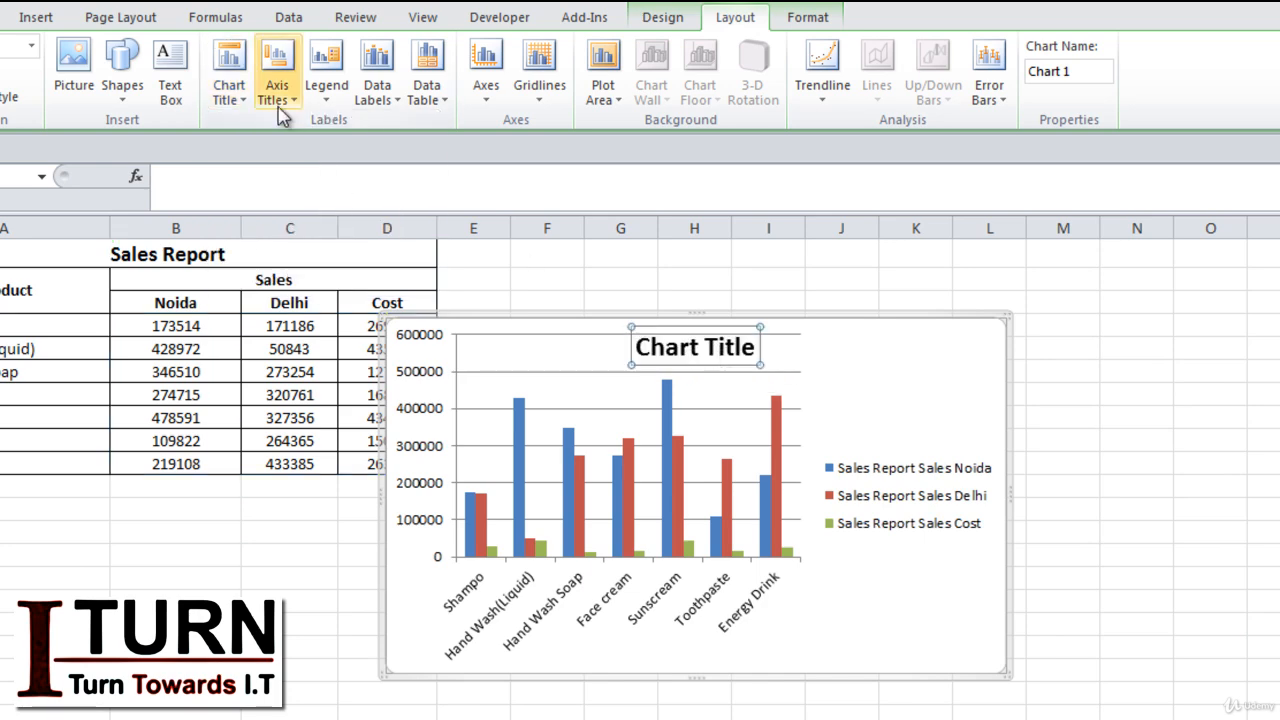
click(240, 100)
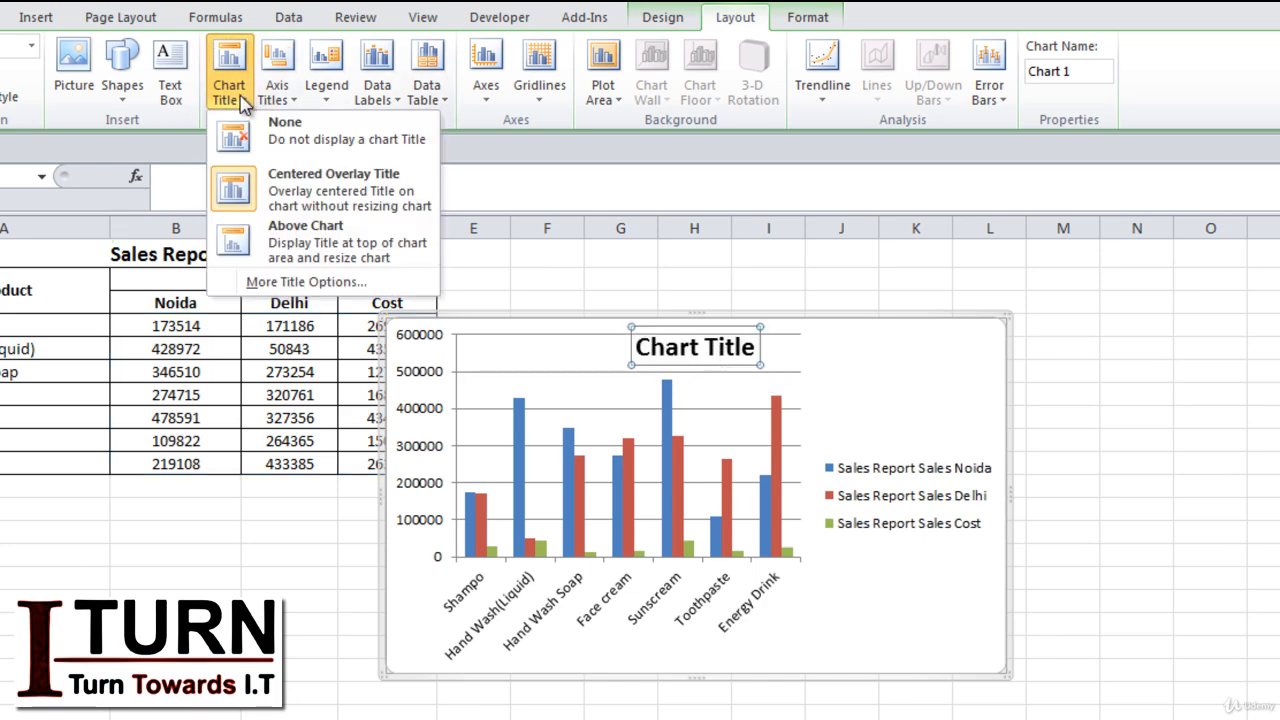
click(310, 232)
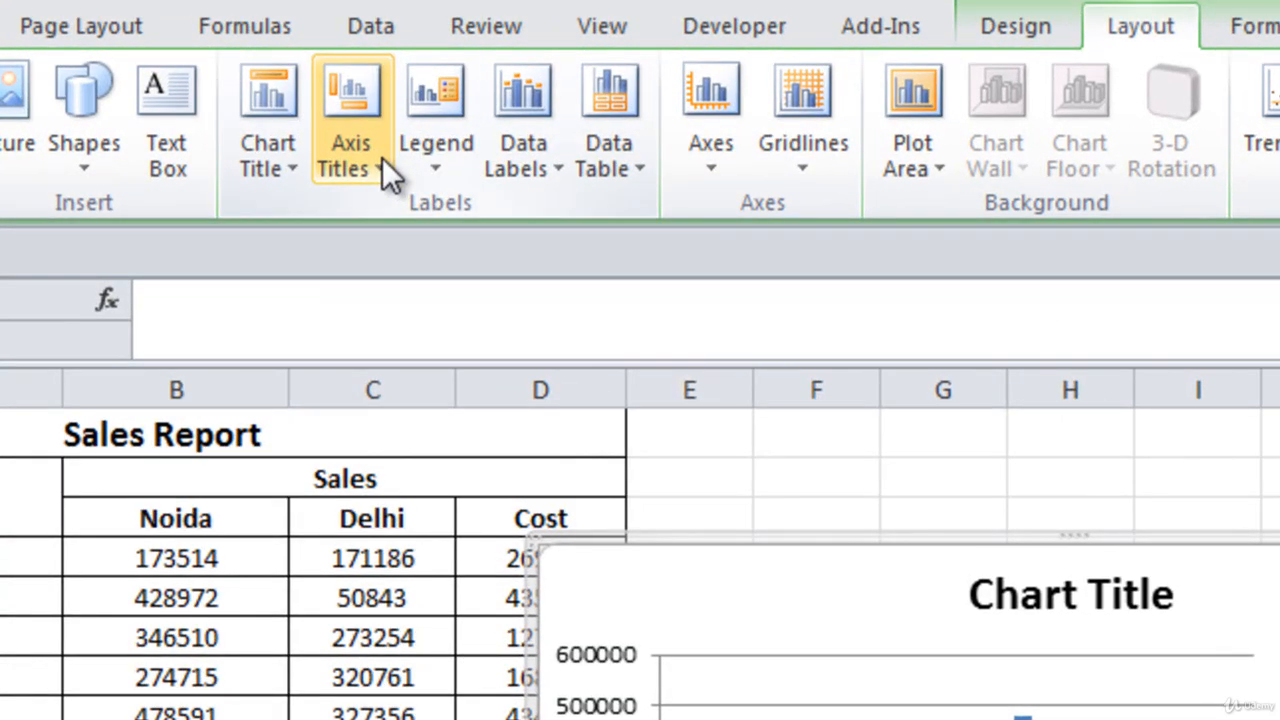
Add a primary horizontal axis title below the chart's category axis
click(427, 104)
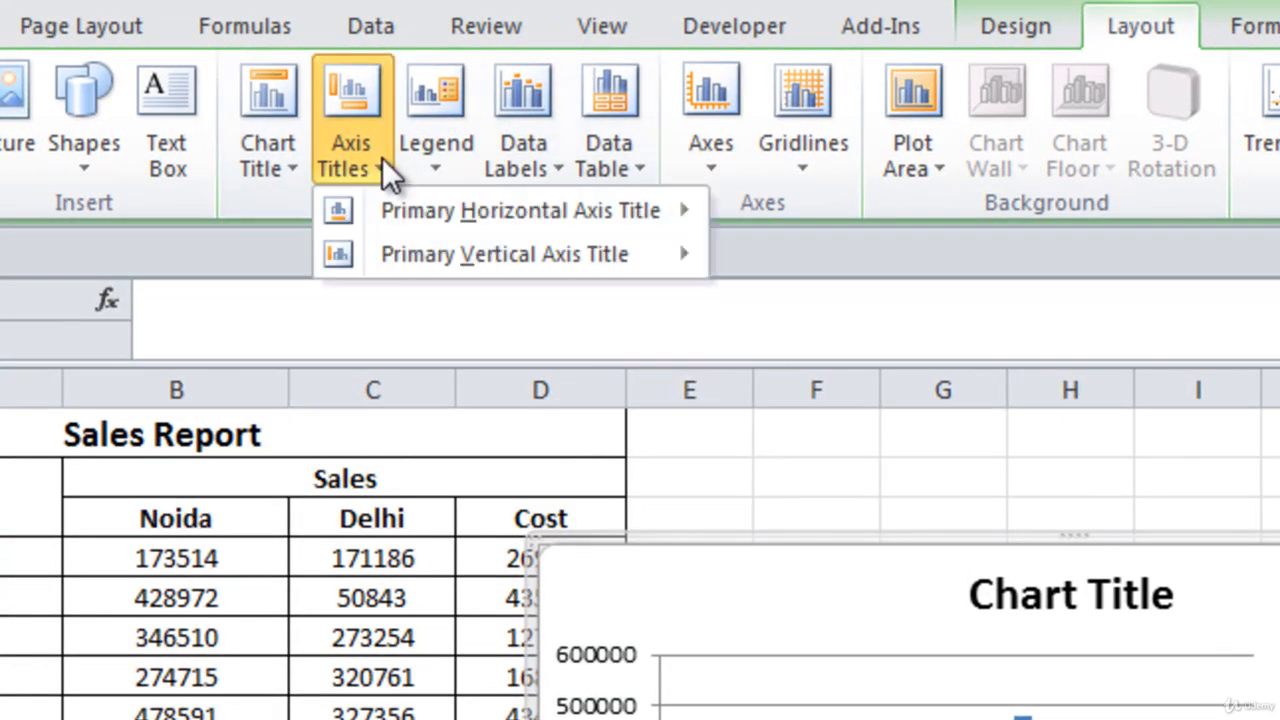
mouse_move(469, 213)
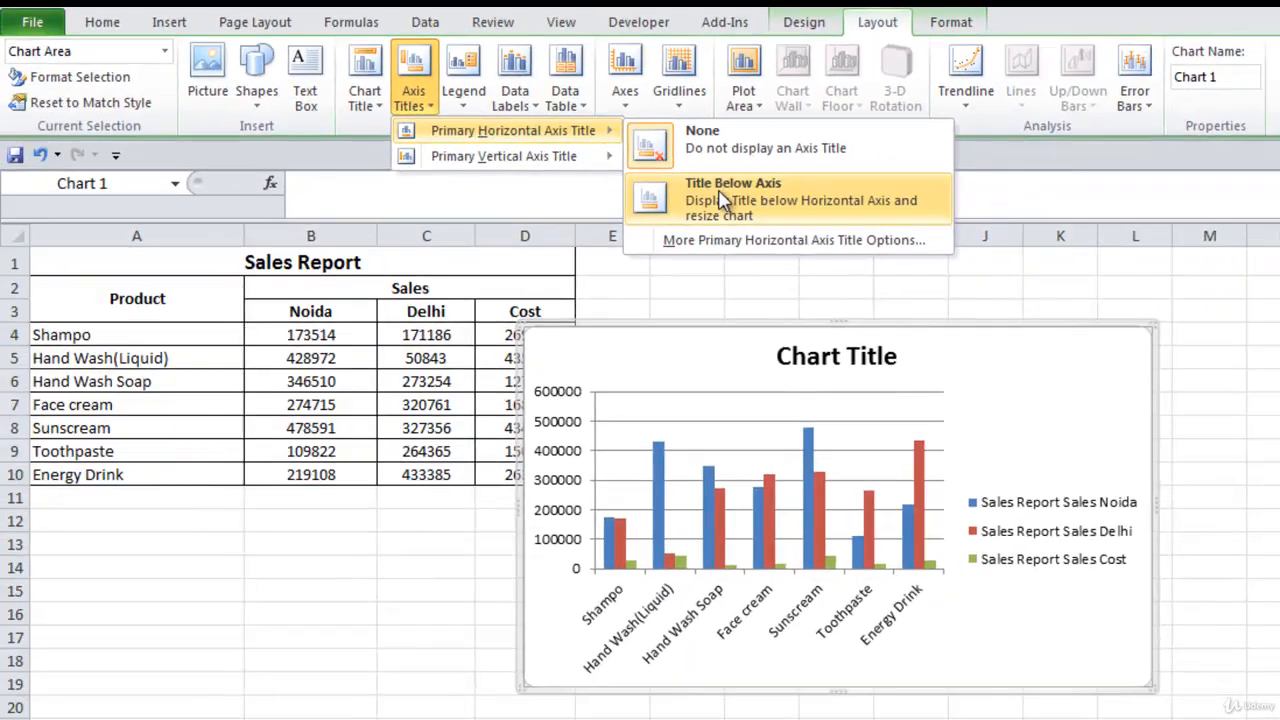
click(722, 199)
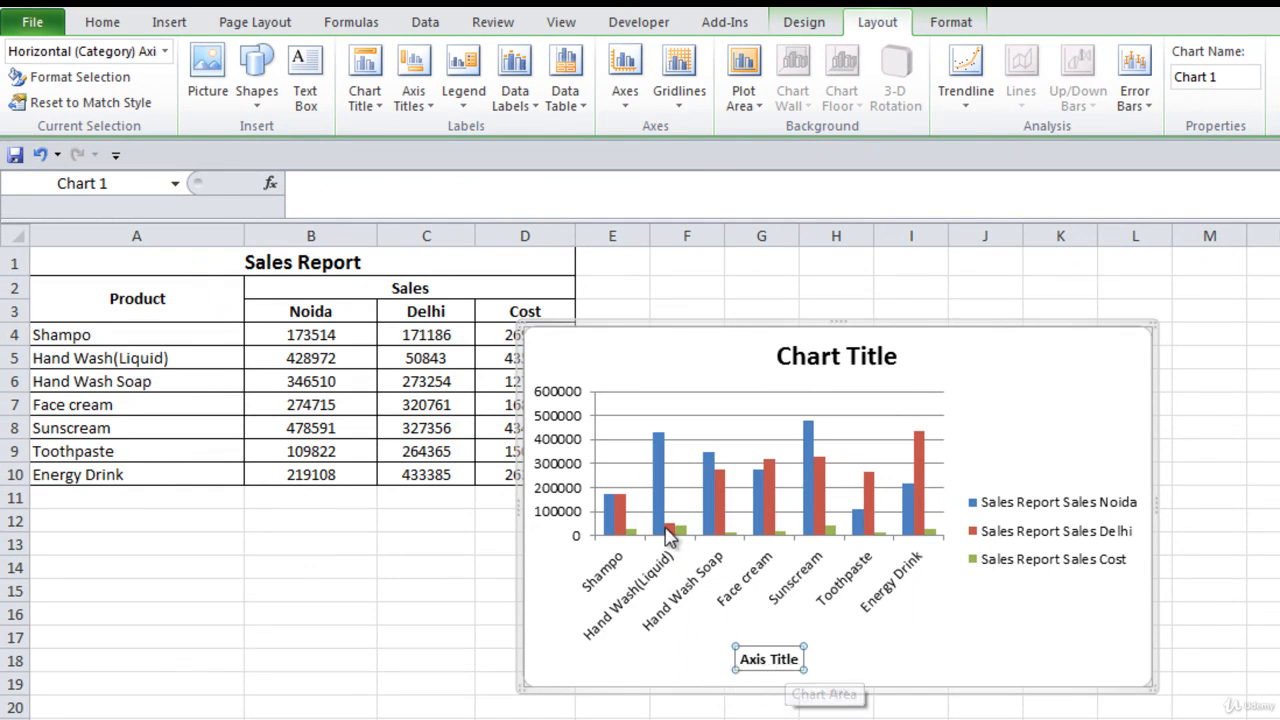
Add a primary vertical axis title, first in horizontal orientation and finally as a rotated title
click(430, 108)
mouse_move(522, 163)
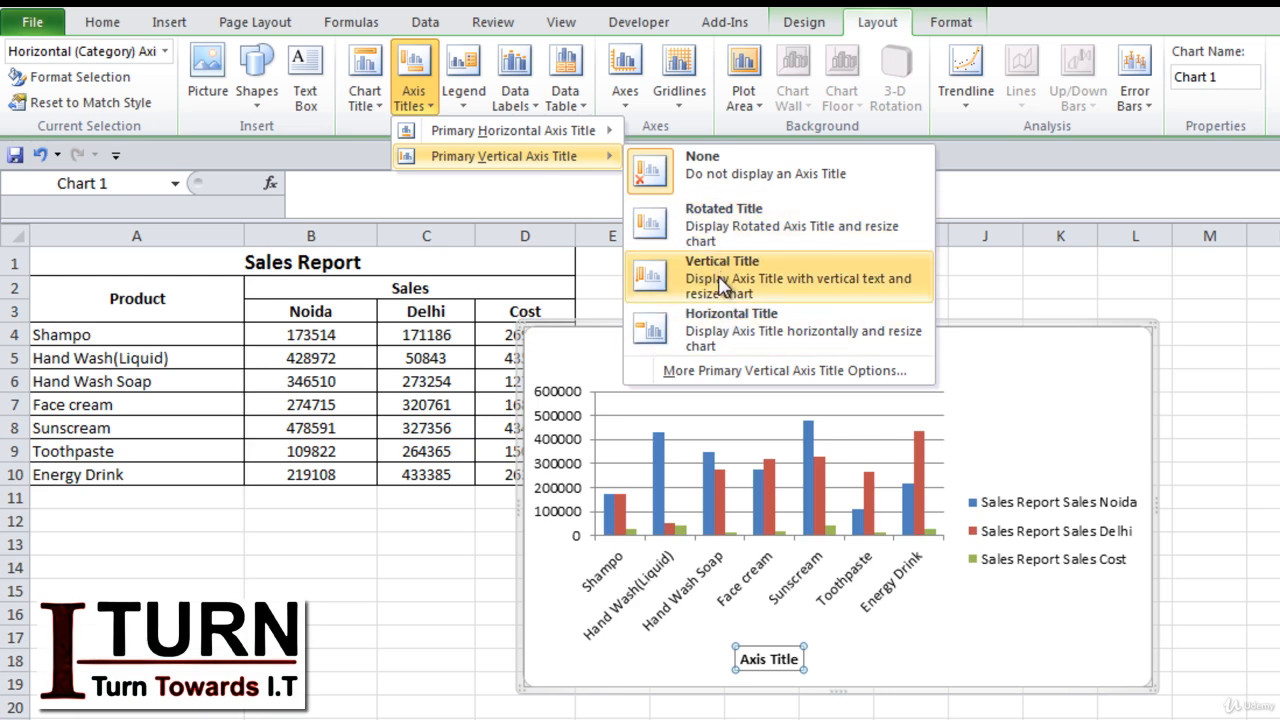
click(740, 337)
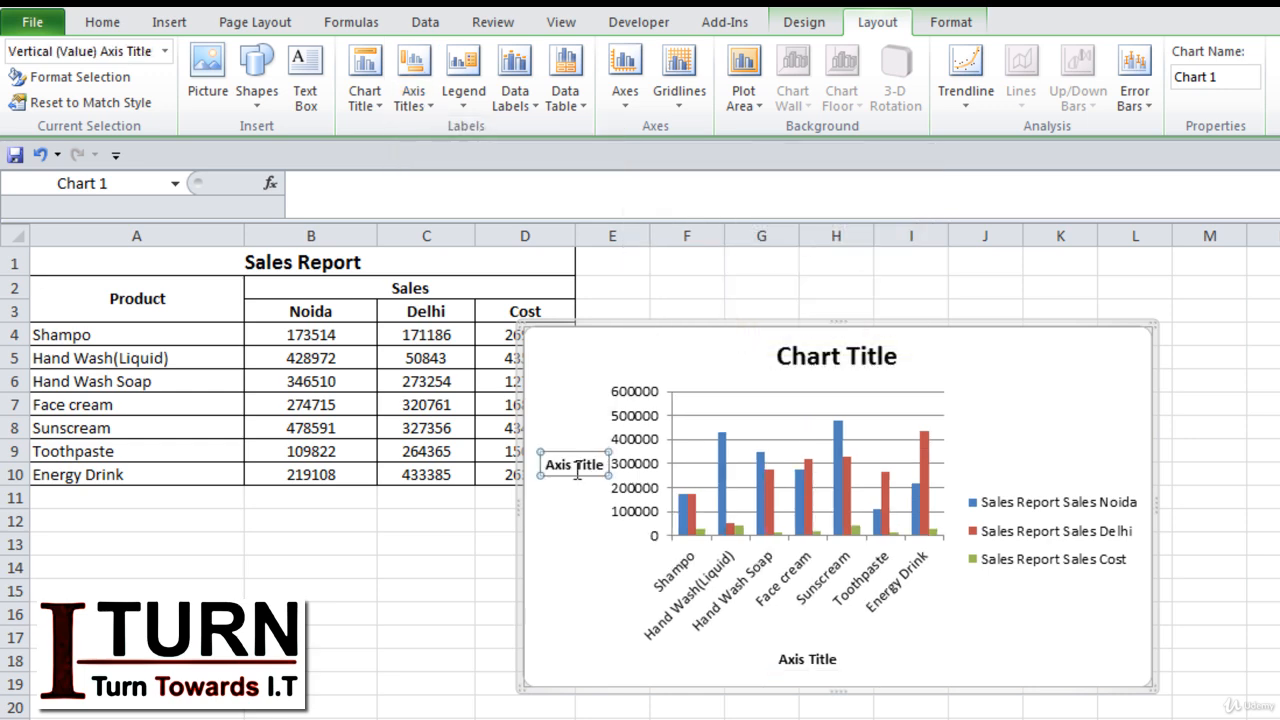
click(426, 110)
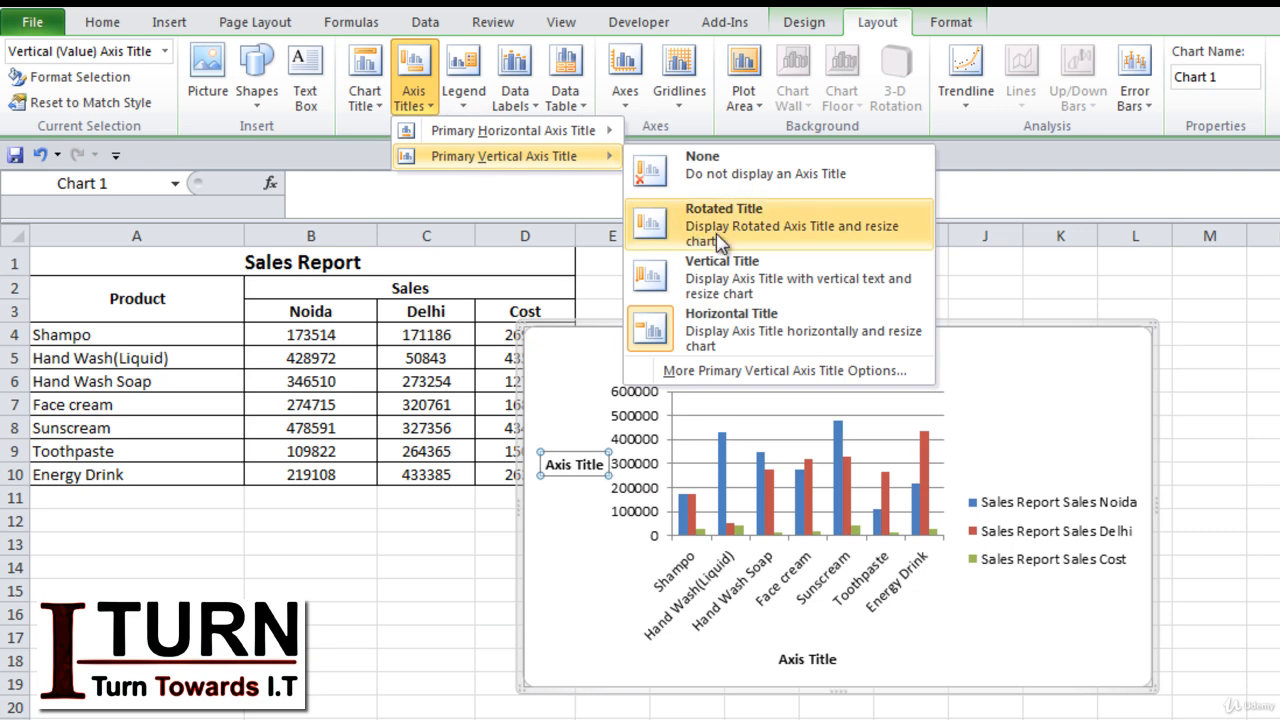
click(718, 242)
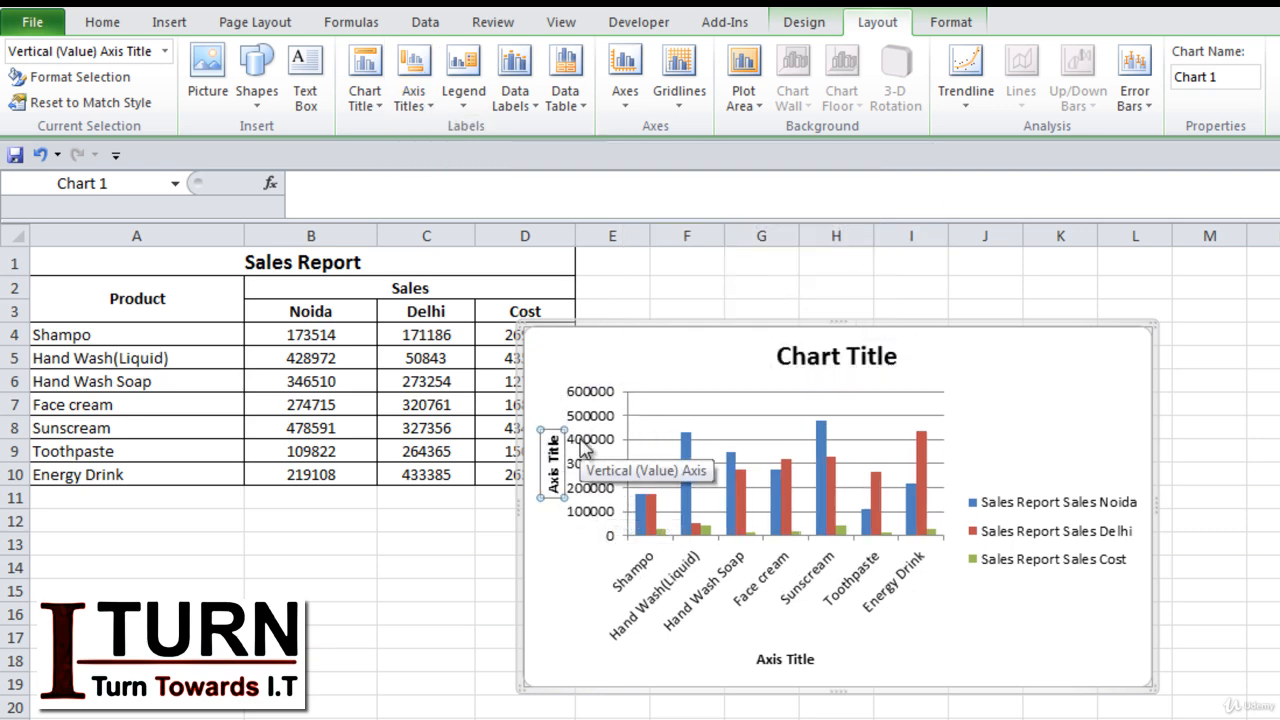
Replace the placeholder text of the chart title with "Sales Report"
click(844, 366)
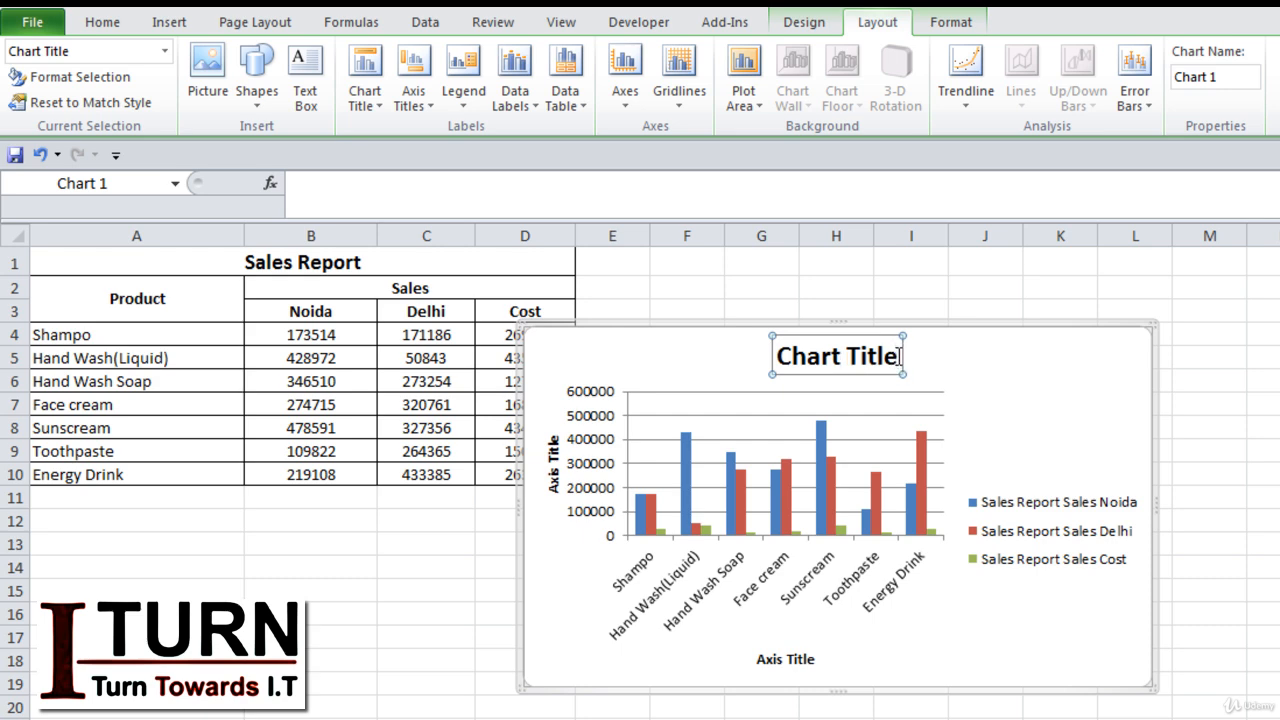
key(BackSpace)
key(BackSpace)
key(BackSpace)
key(BackSpace)
key(BackSpace)
key(BackSpace)
key(BackSpace)
key(BackSpace)
key(BackSpace)
key(BackSpace)
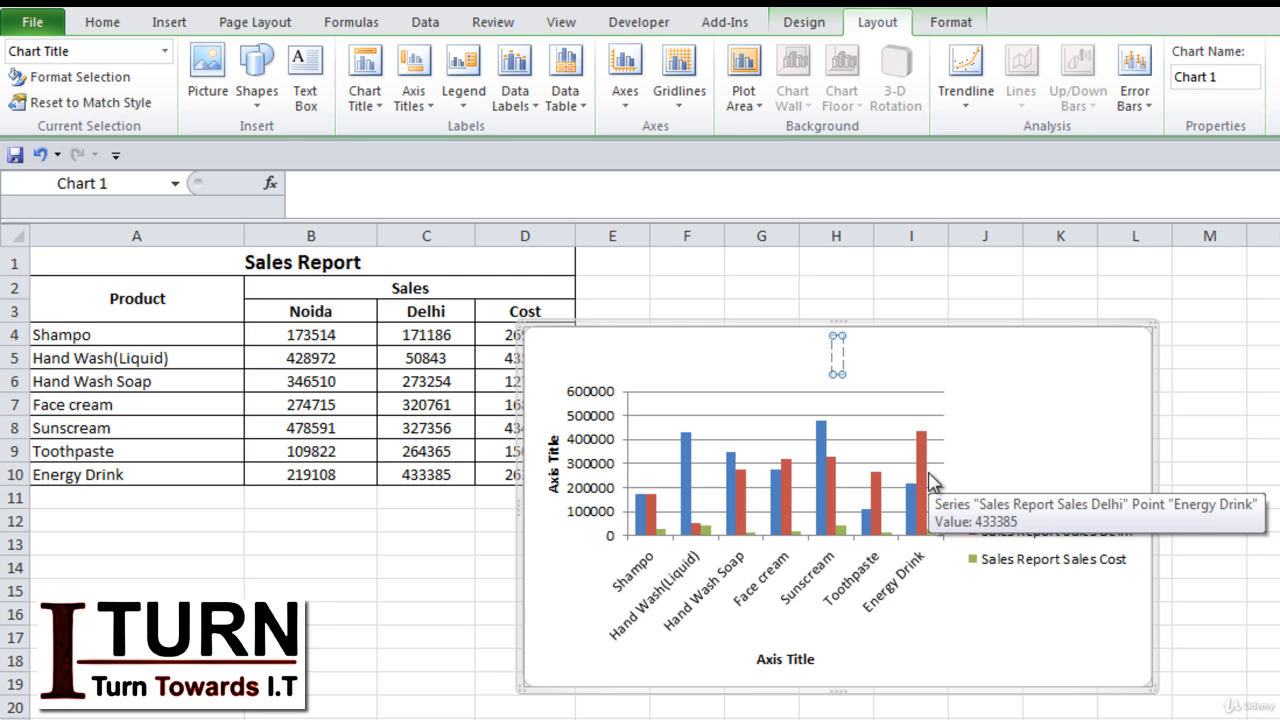
text(Sales Report)
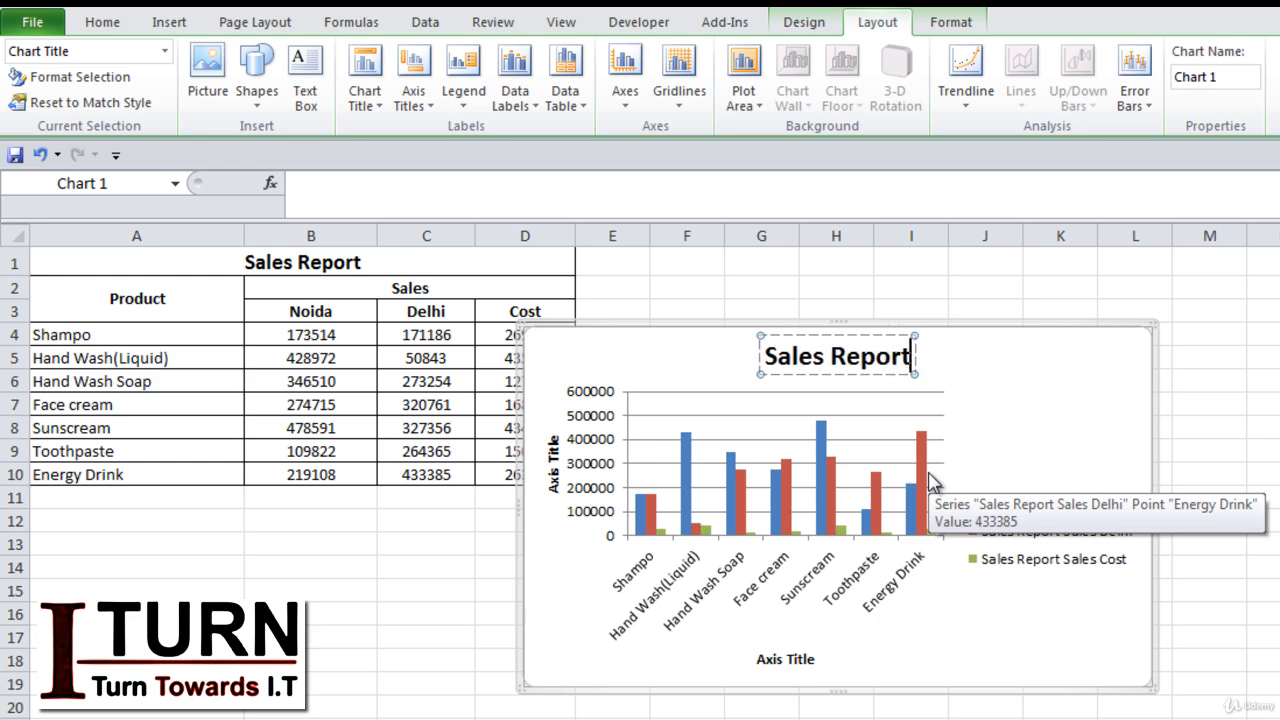
Replace the placeholder text of the horizontal axis title with "Product"
click(787, 662)
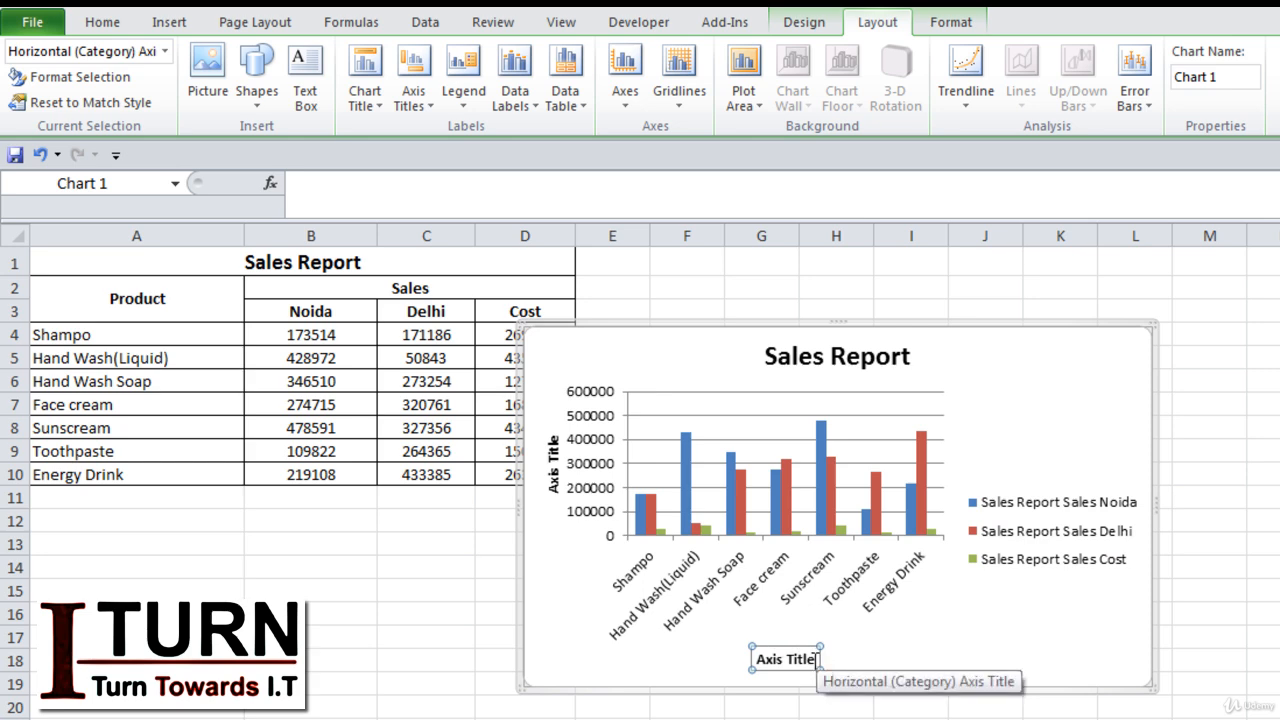
drag(815, 658, 752, 660)
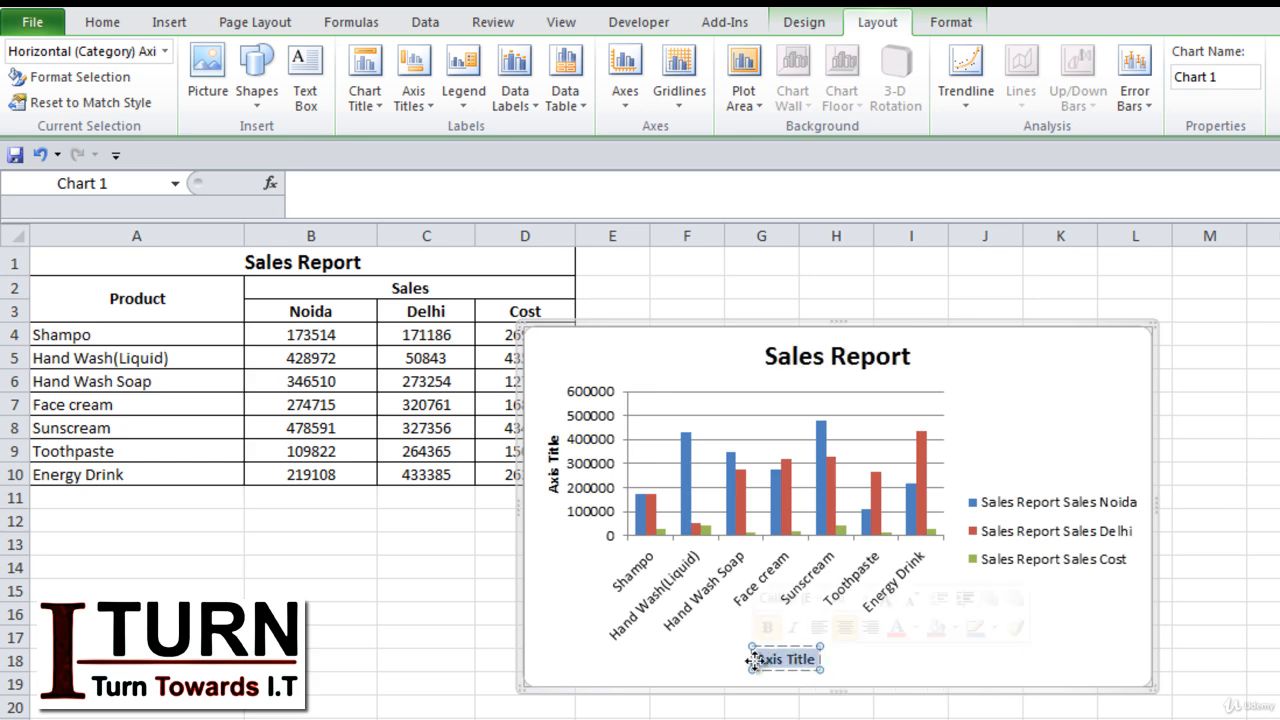
text(Pro)
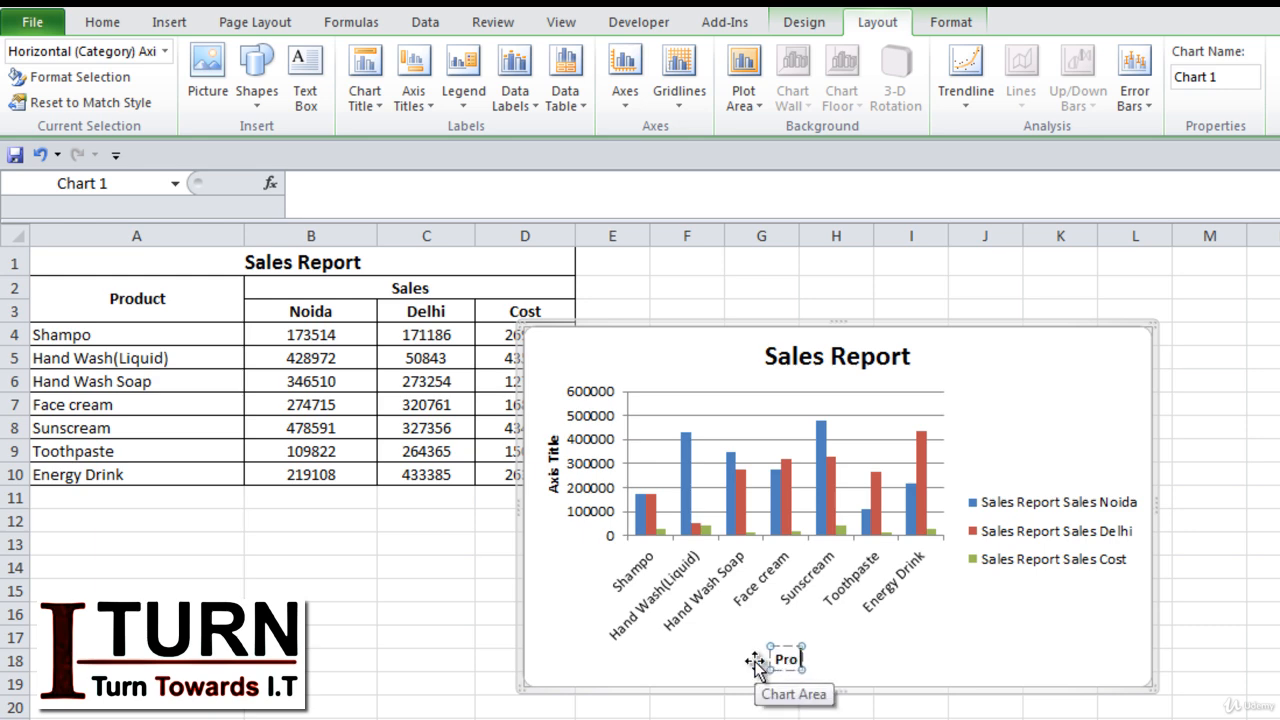
text(duct)
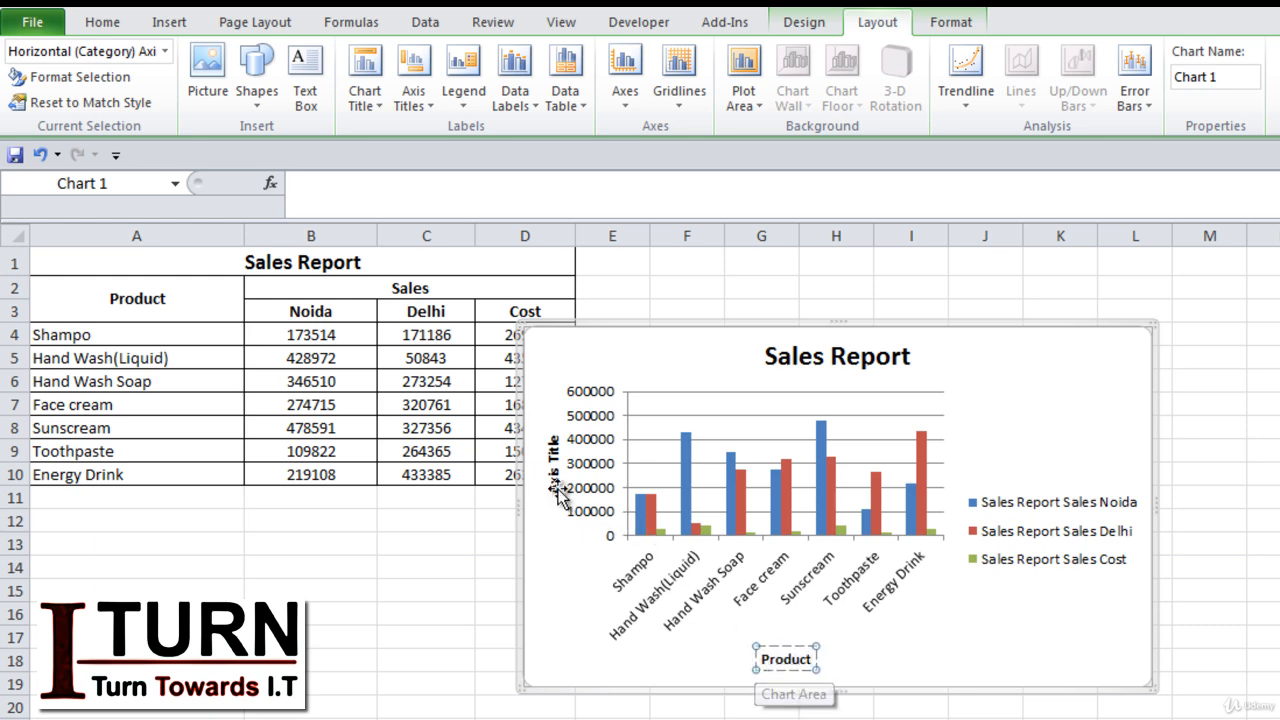
Replace the placeholder text of the vertical axis title with "In Rs"
click(558, 455)
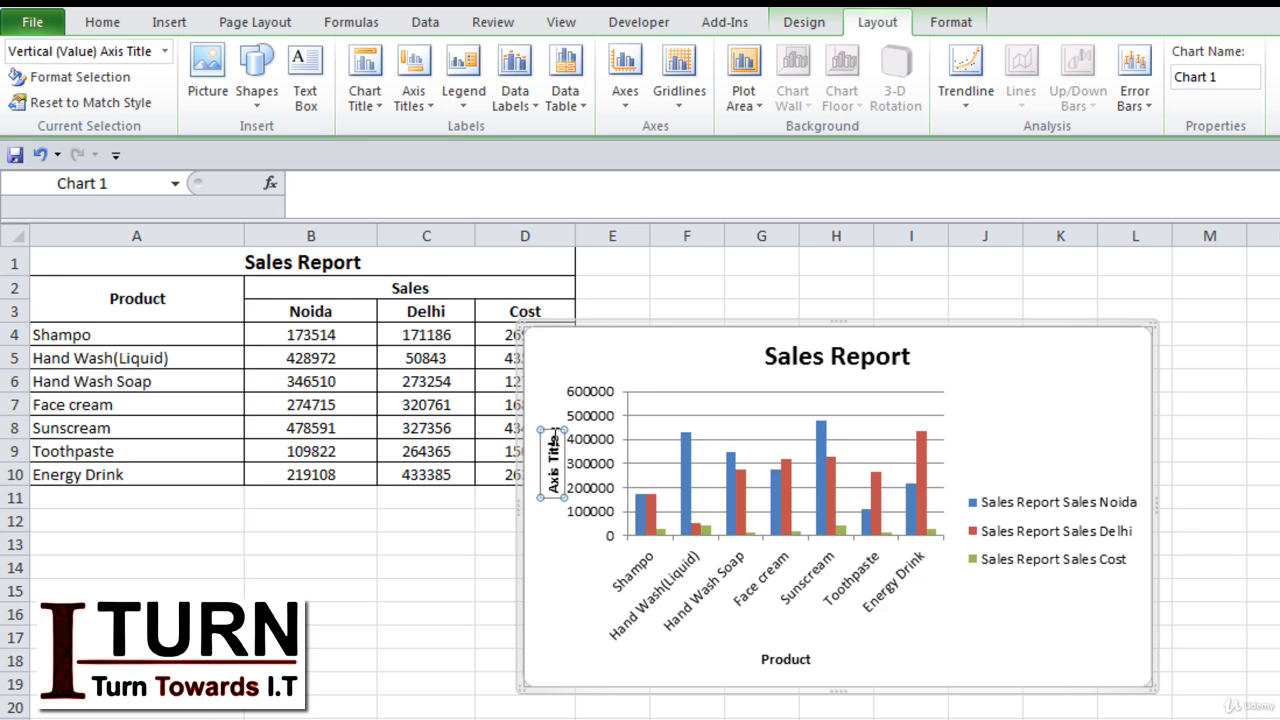
drag(556, 430, 556, 494)
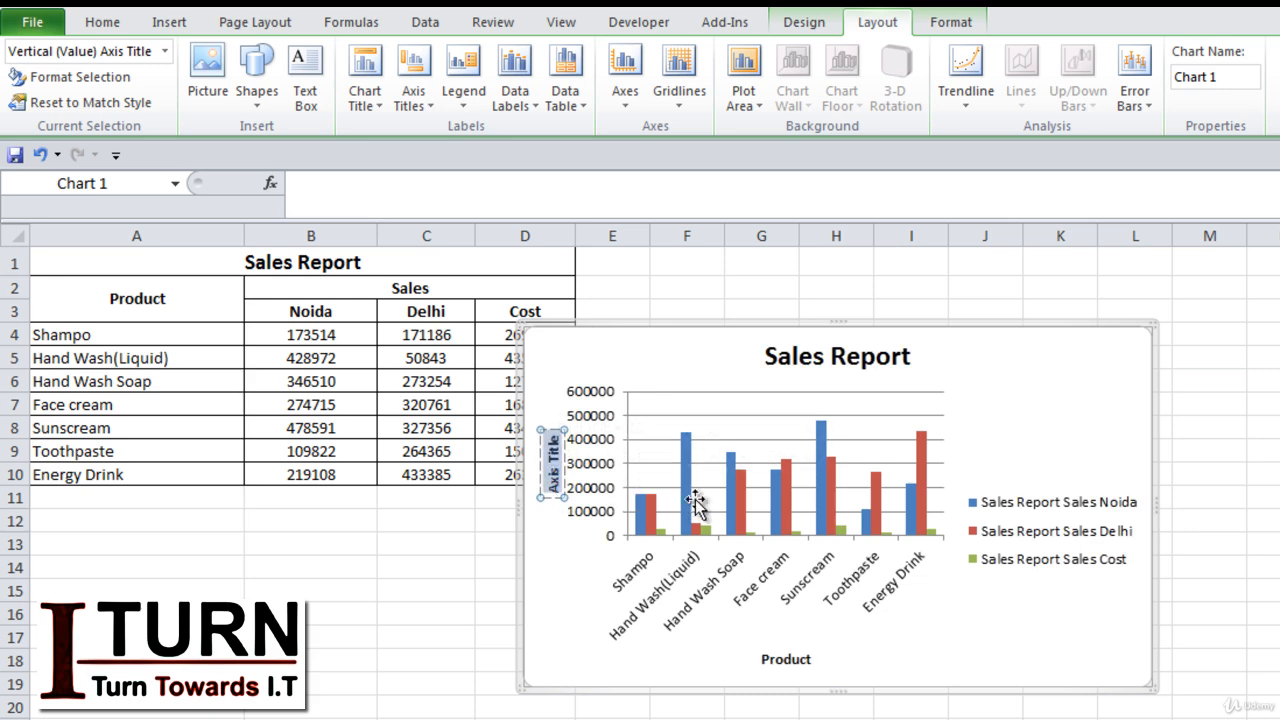
text(In Rs)
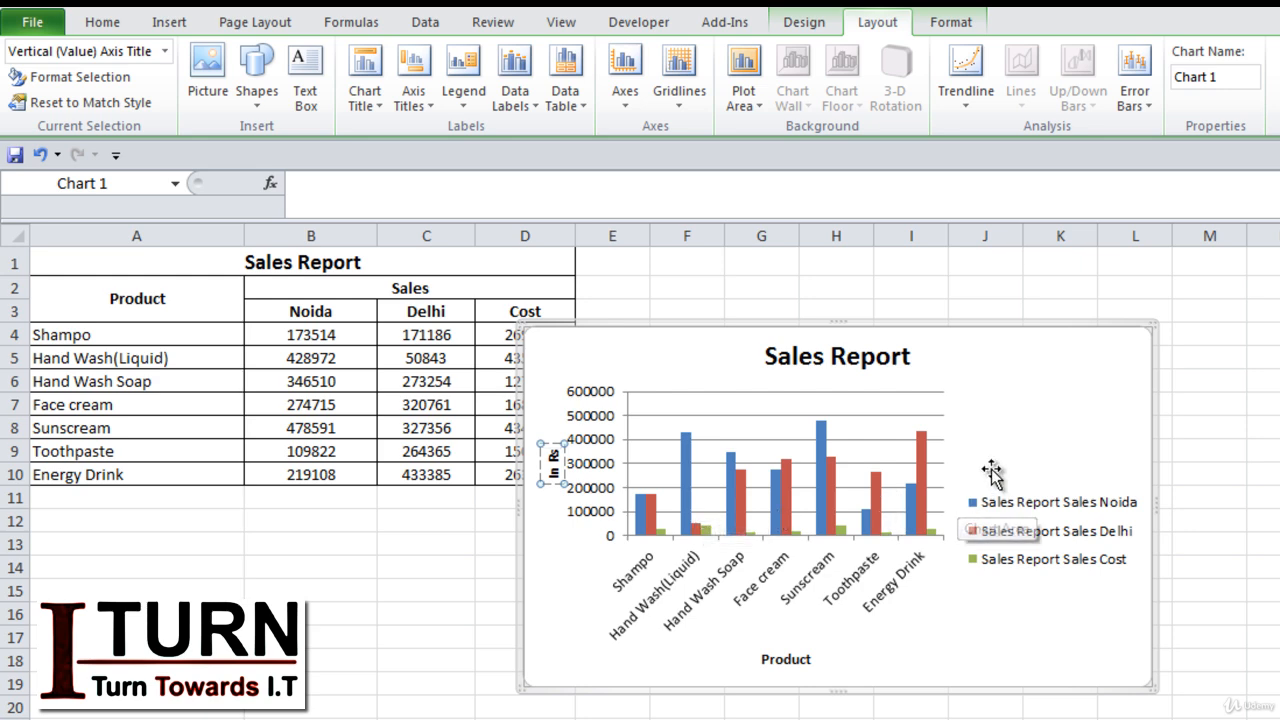
Enlarge the chart from its lower-left corner so its left edge lies in column B and its bottom edge in row 20
click(1020, 462)
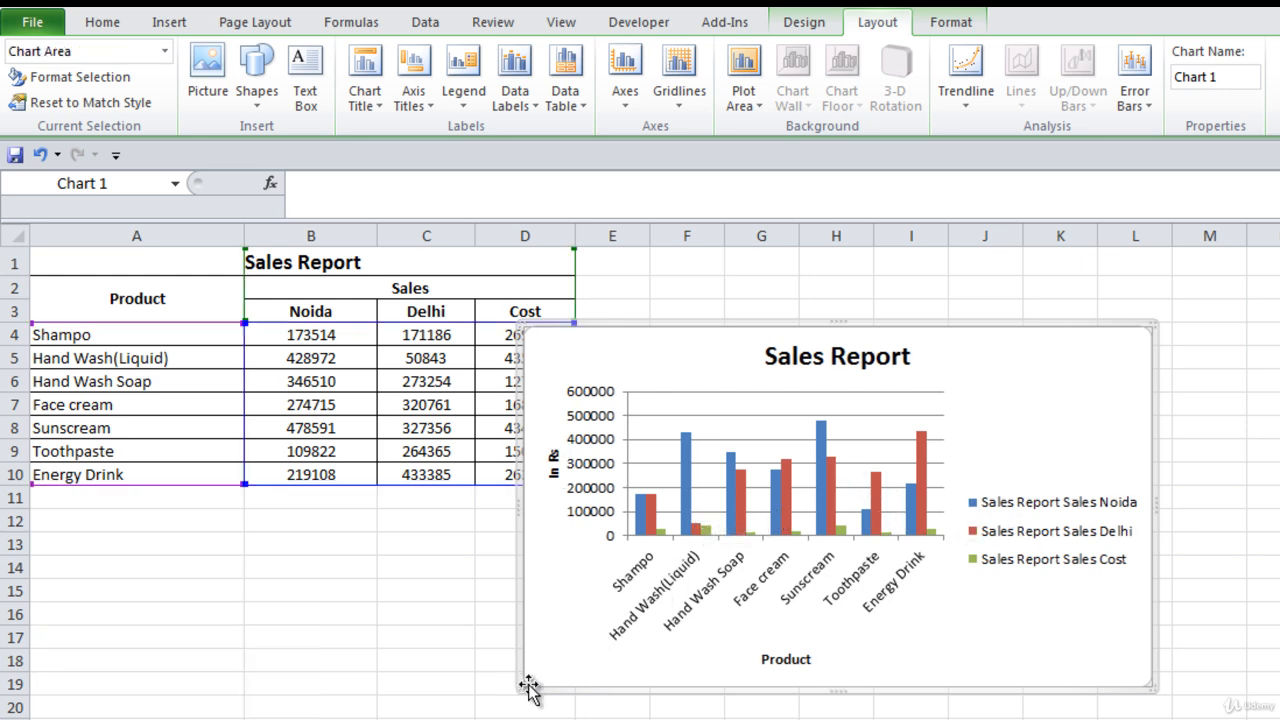
drag(471, 690, 327, 707)
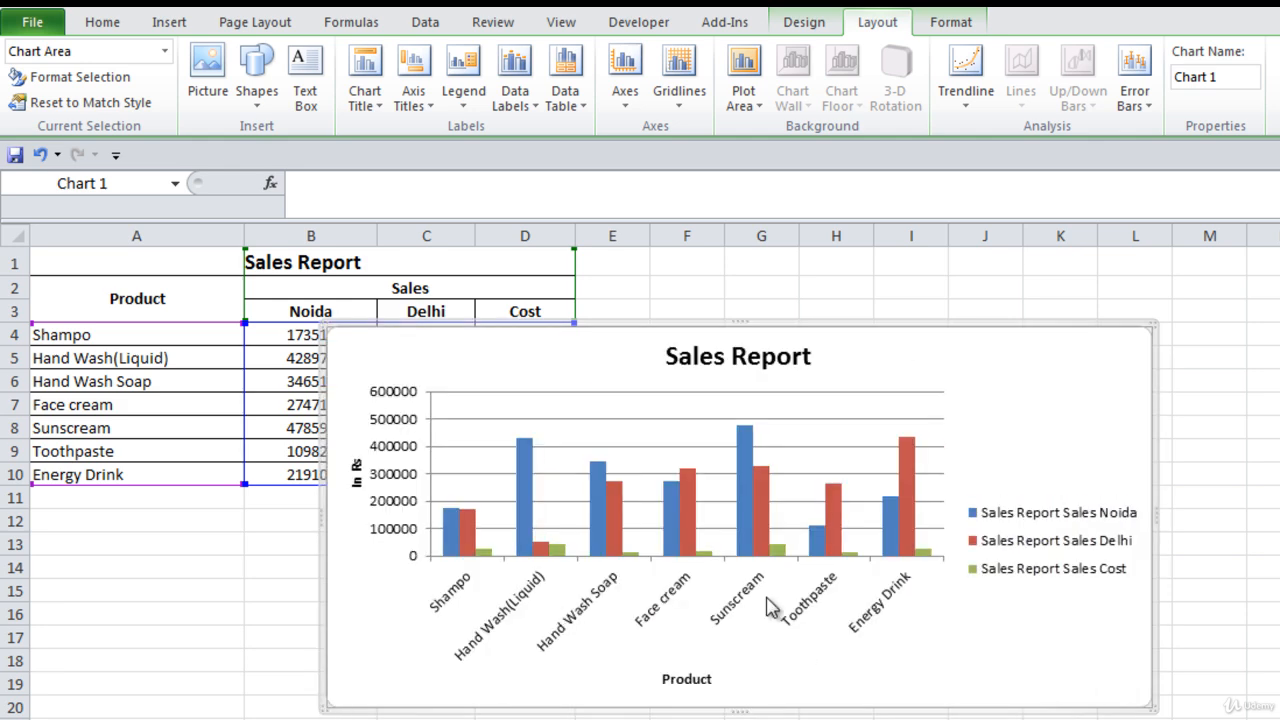
Examine the chart legend and its entries for the Noida, Delhi and Cost series
click(1050, 530)
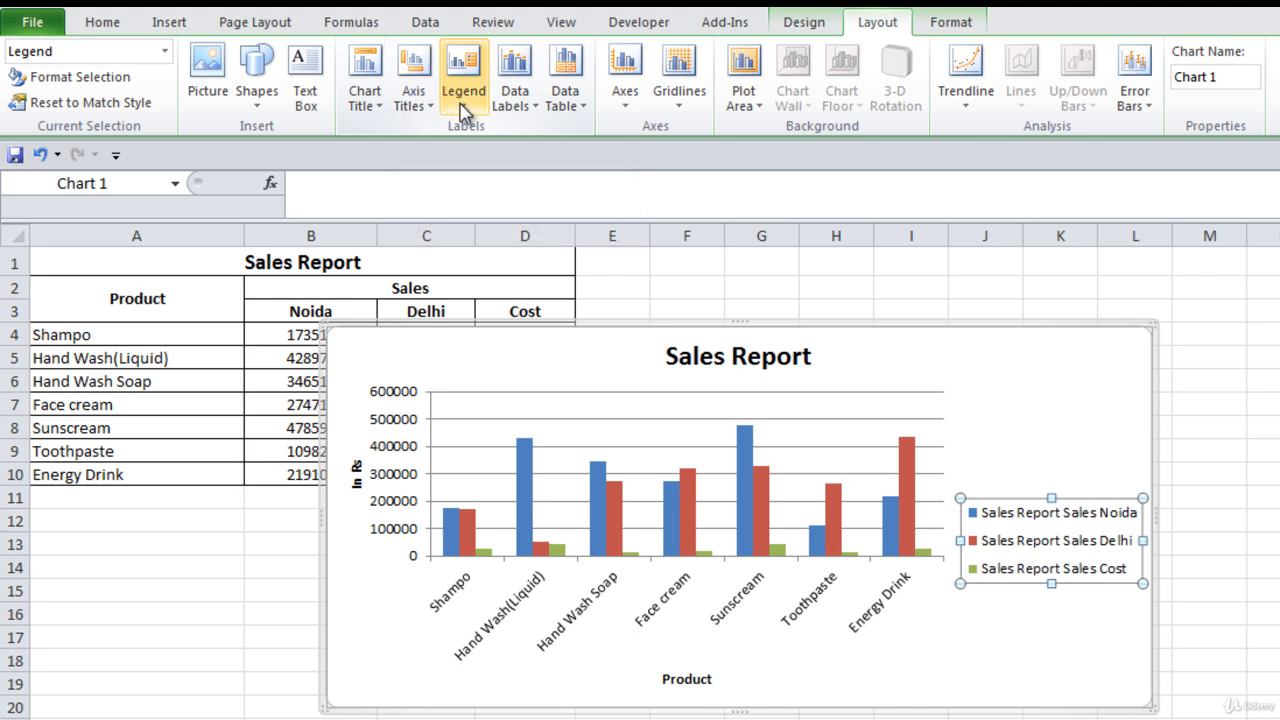
click(1005, 542)
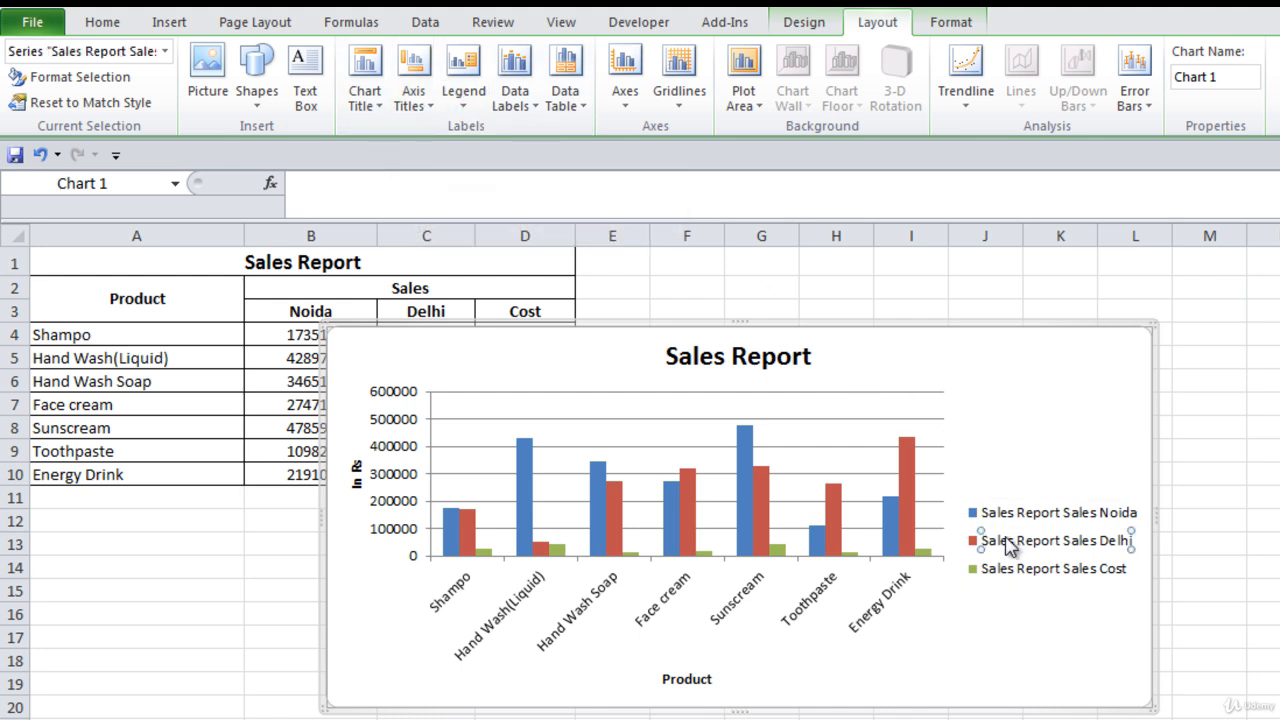
click(1024, 572)
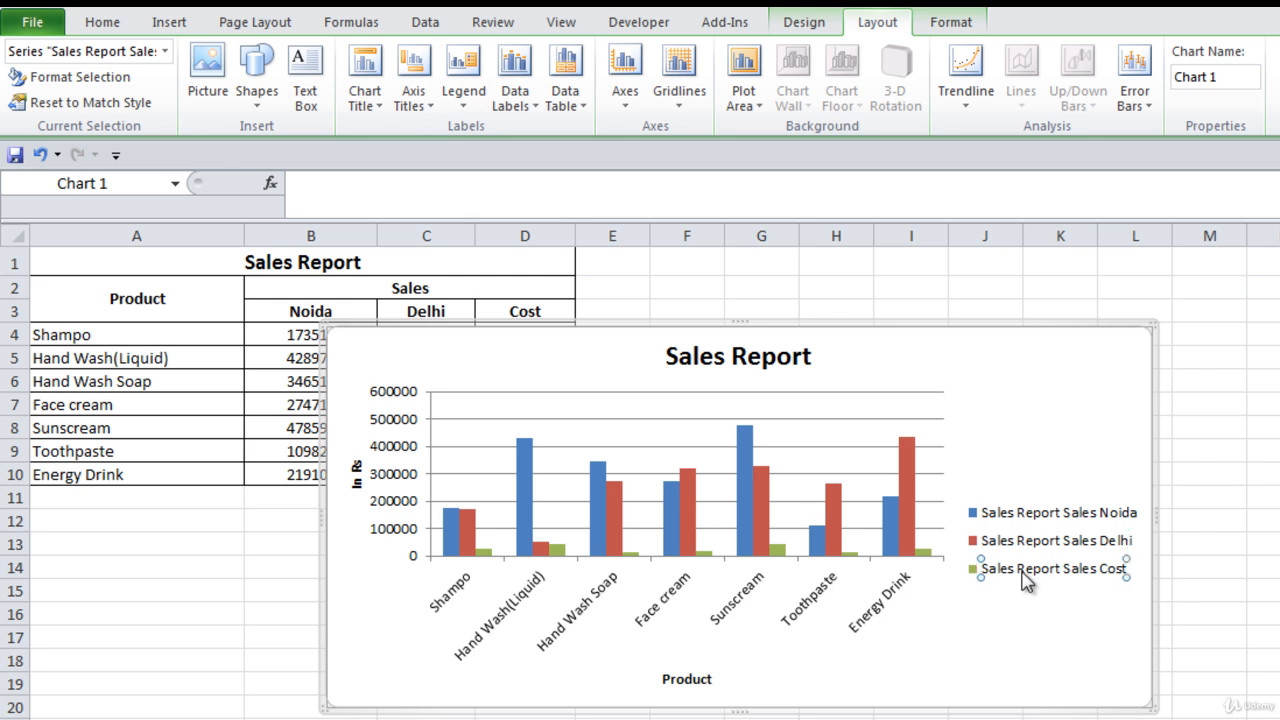
click(1022, 516)
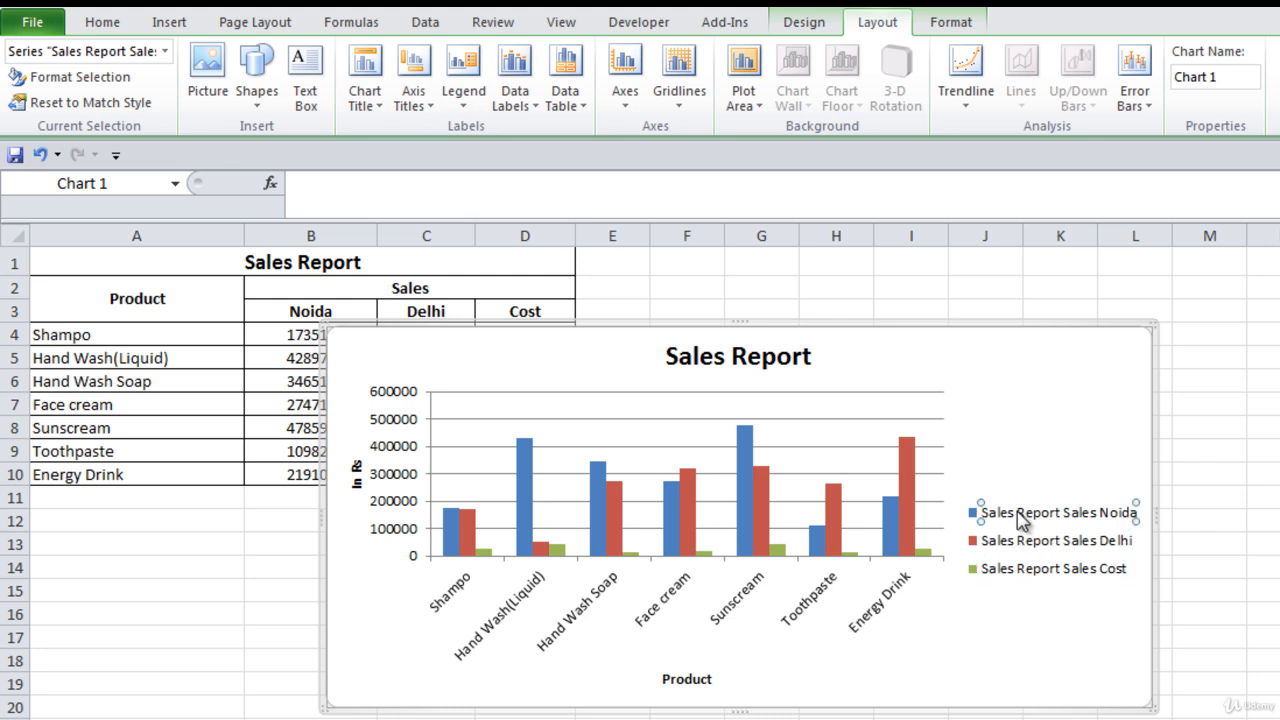
click(972, 540)
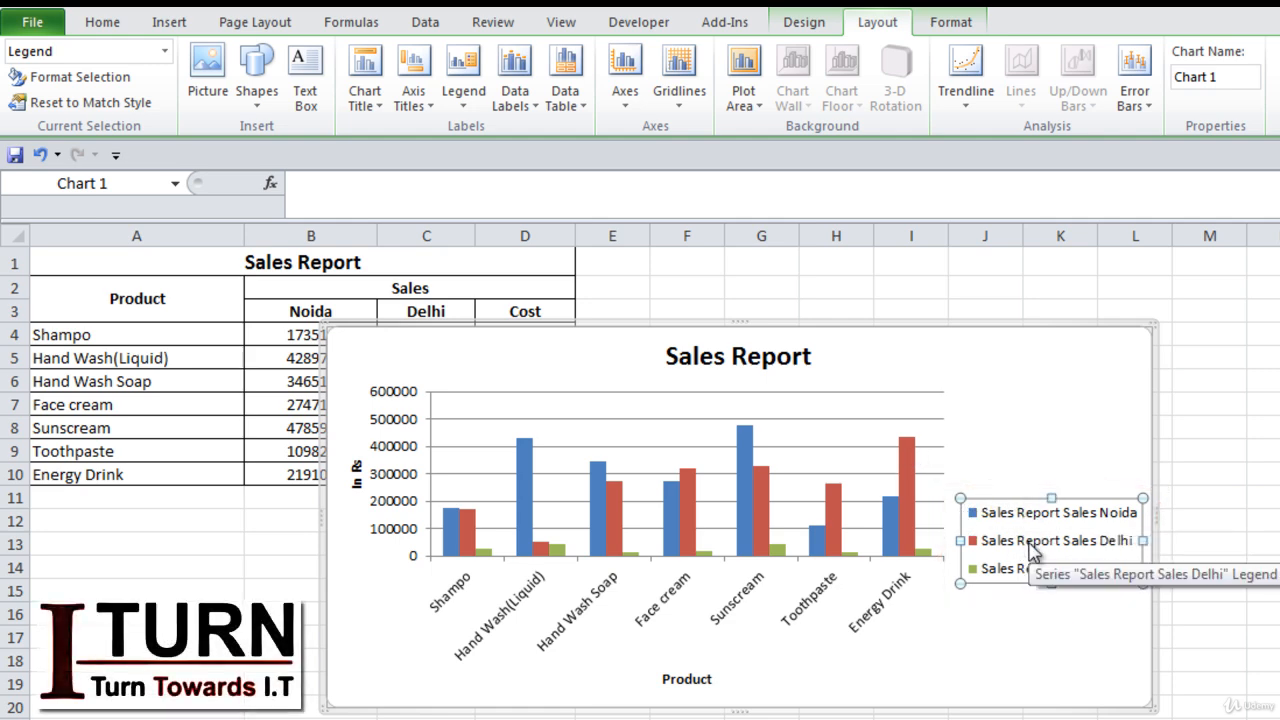
Try showing the legend at the top of the chart, and return it to the right side
click(465, 112)
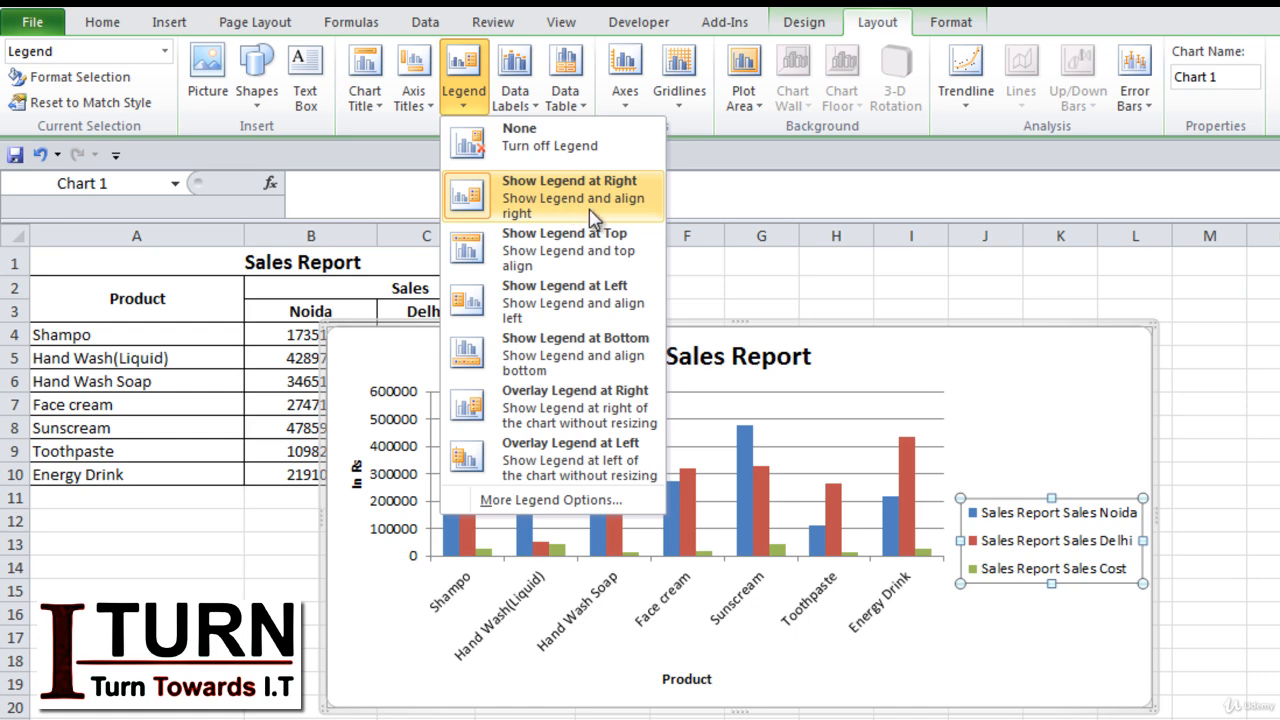
click(567, 258)
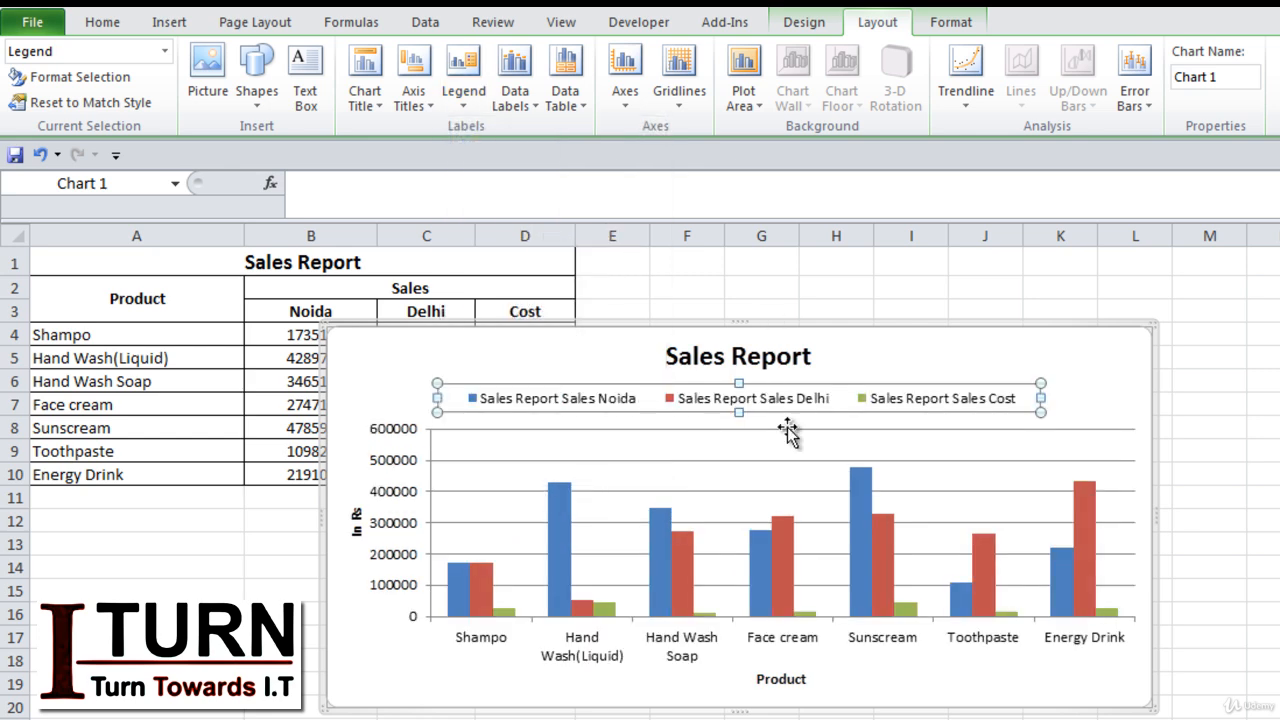
click(462, 80)
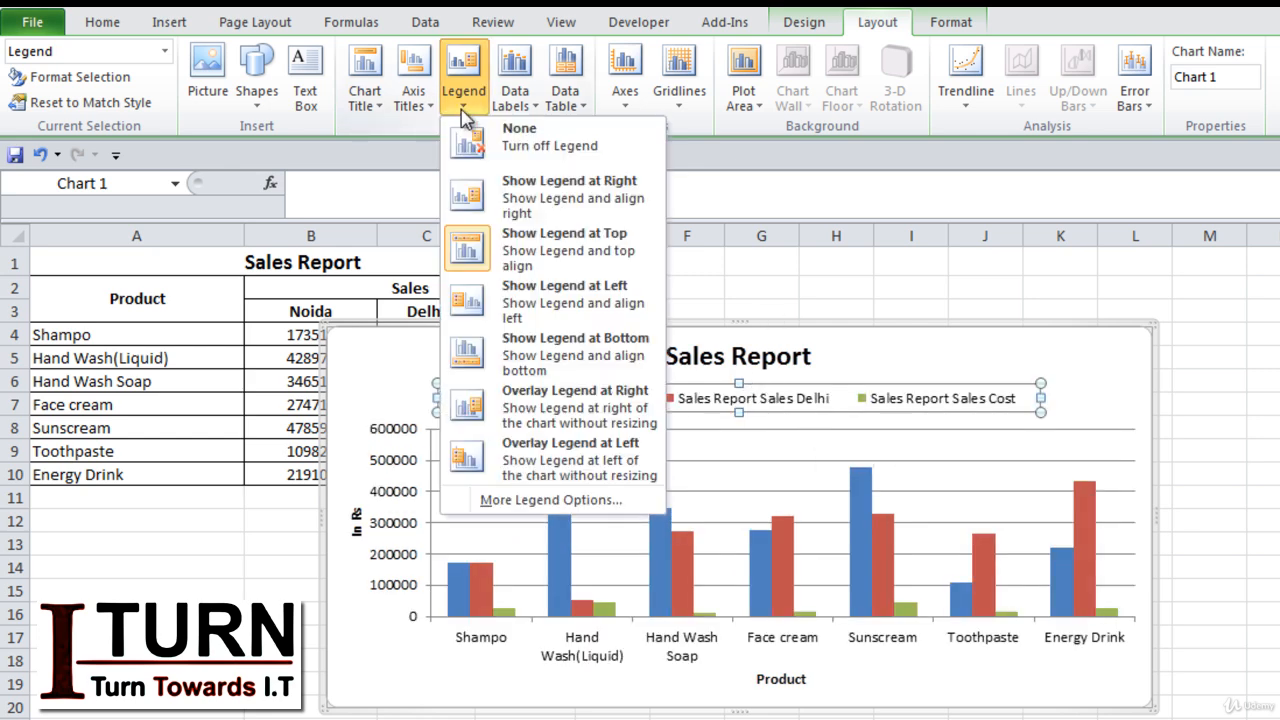
click(549, 190)
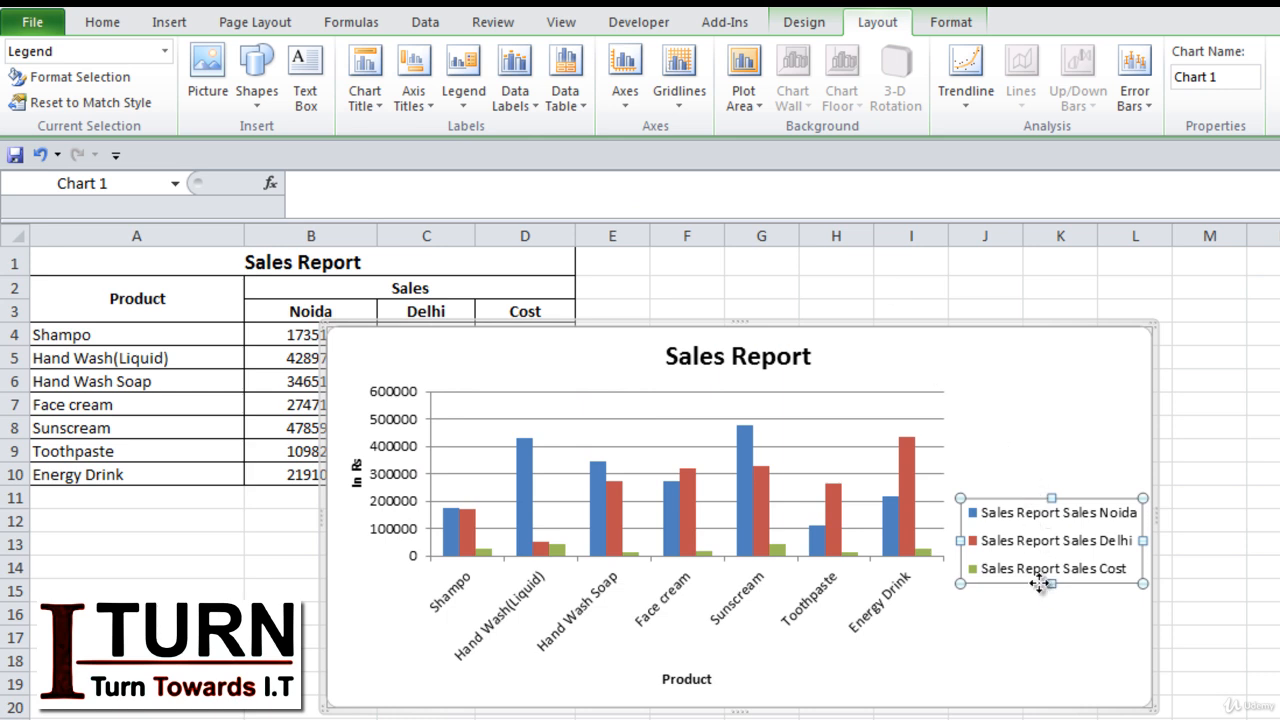
Move the legend slightly upward within the chart area and deselect it
mouse_move(1026, 580)
mouse_down()
mouse_move(1026, 546)
mouse_move(1026, 559)
mouse_up()
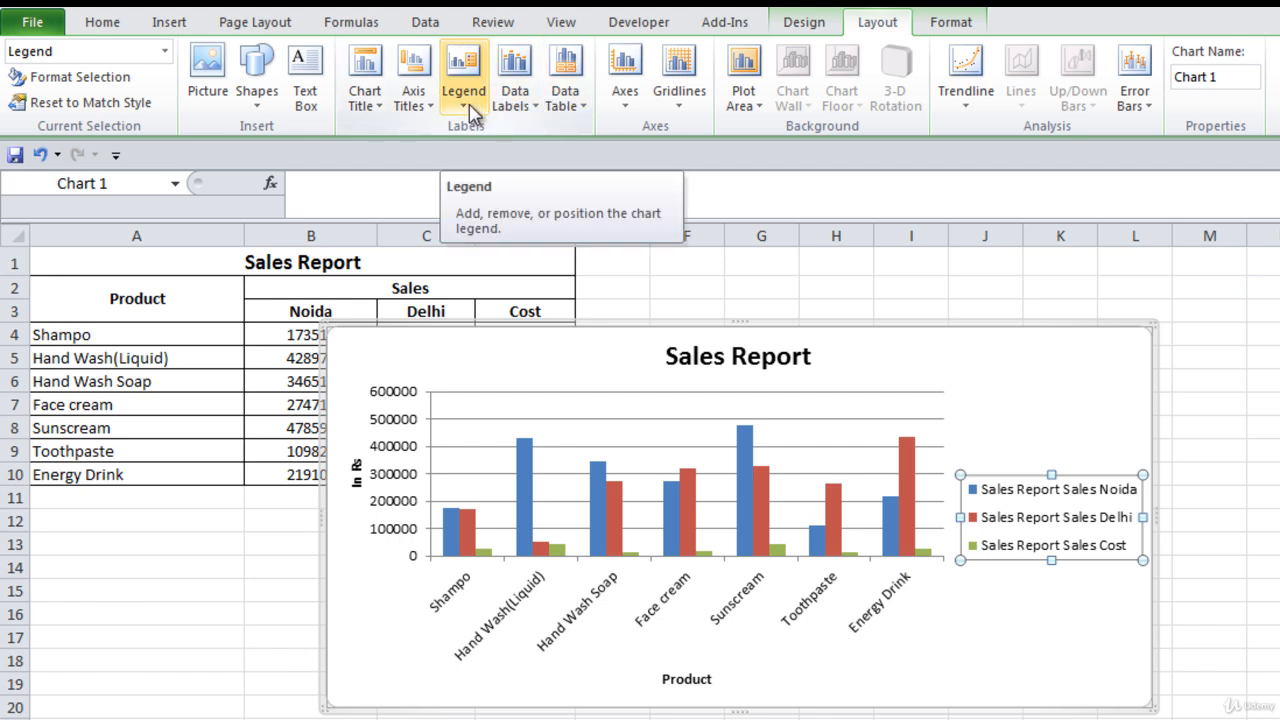
click(1056, 421)
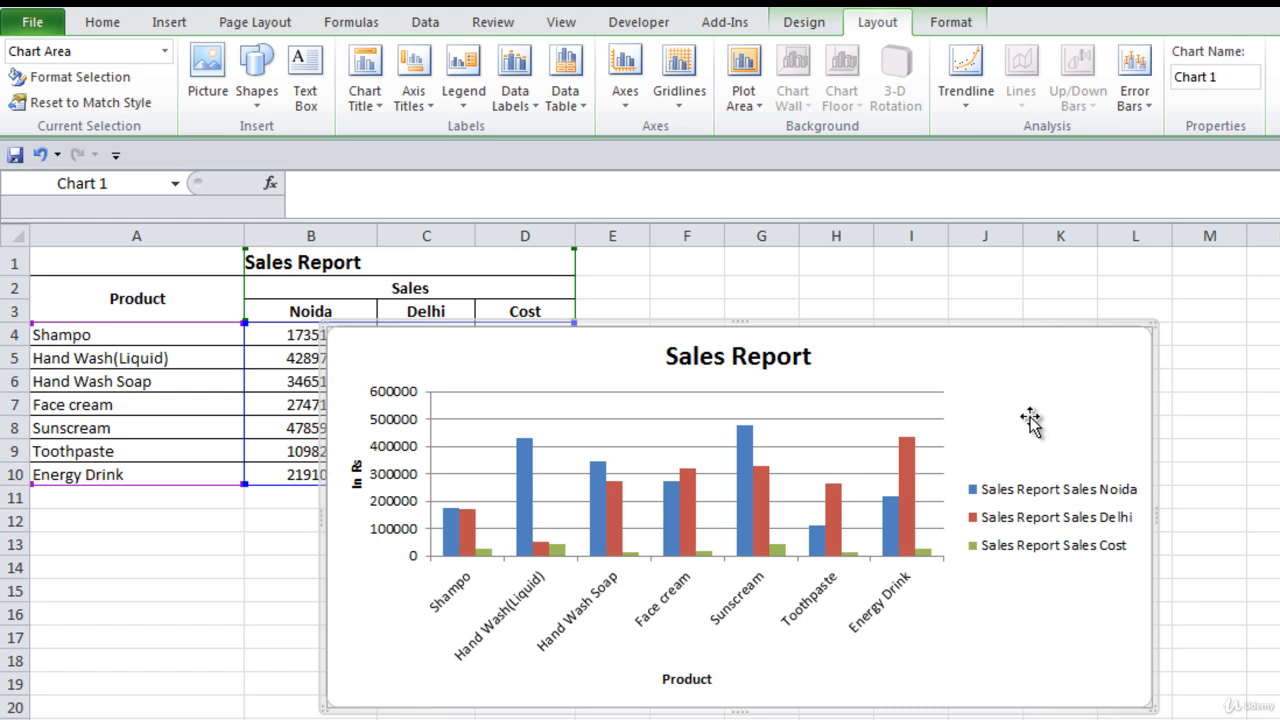
Examine the Noida series, comparing the Hand Wash(Liquid) column's height with the value axis
click(526, 456)
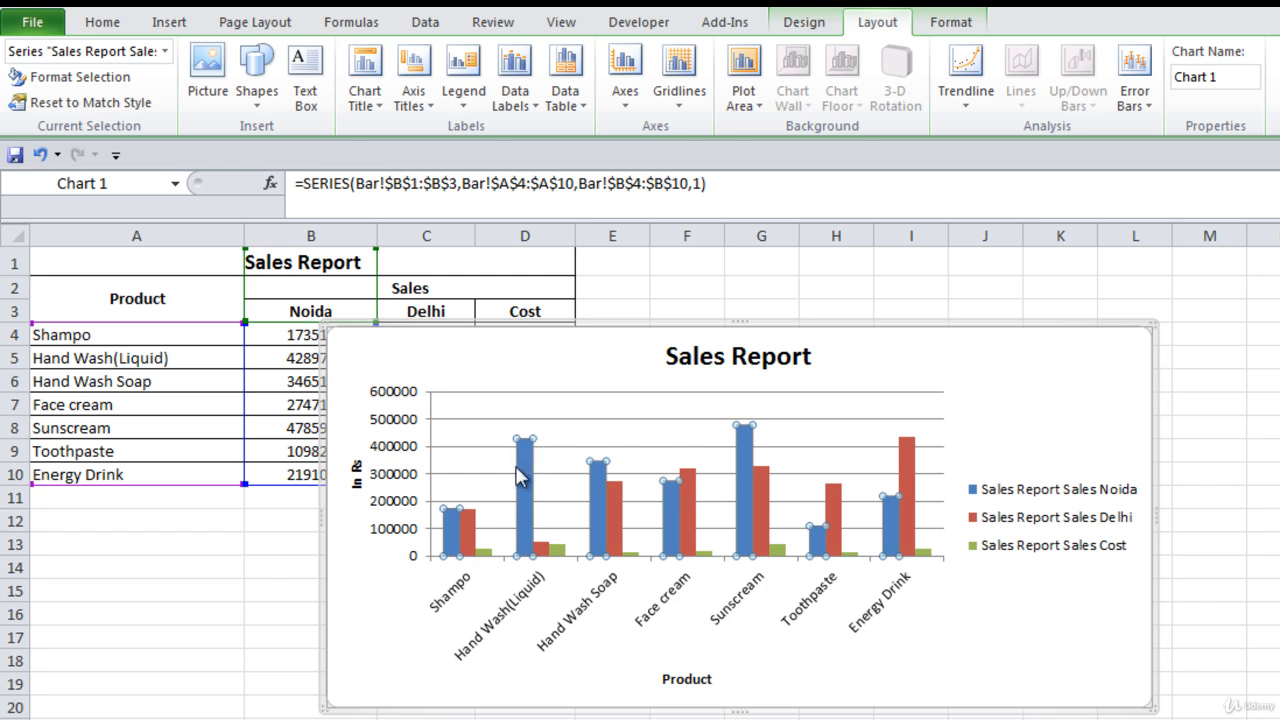
mouse_move(528, 452)
click(974, 420)
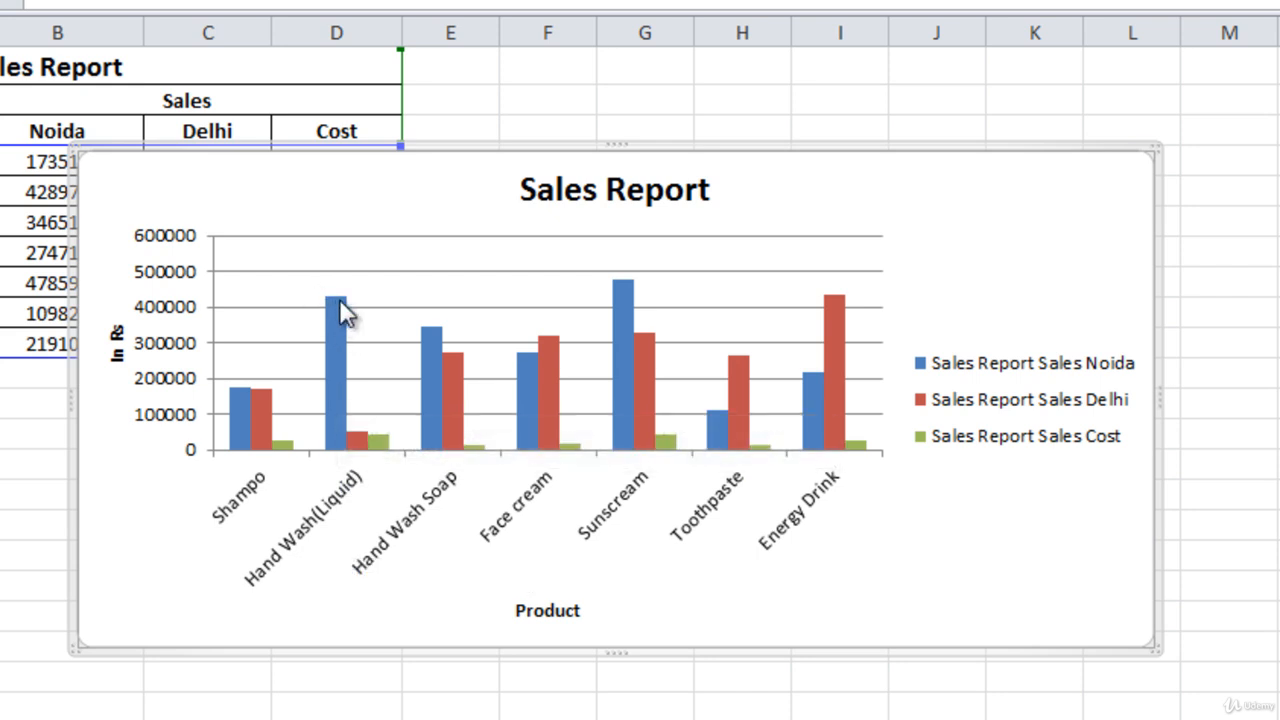
mouse_move(339, 299)
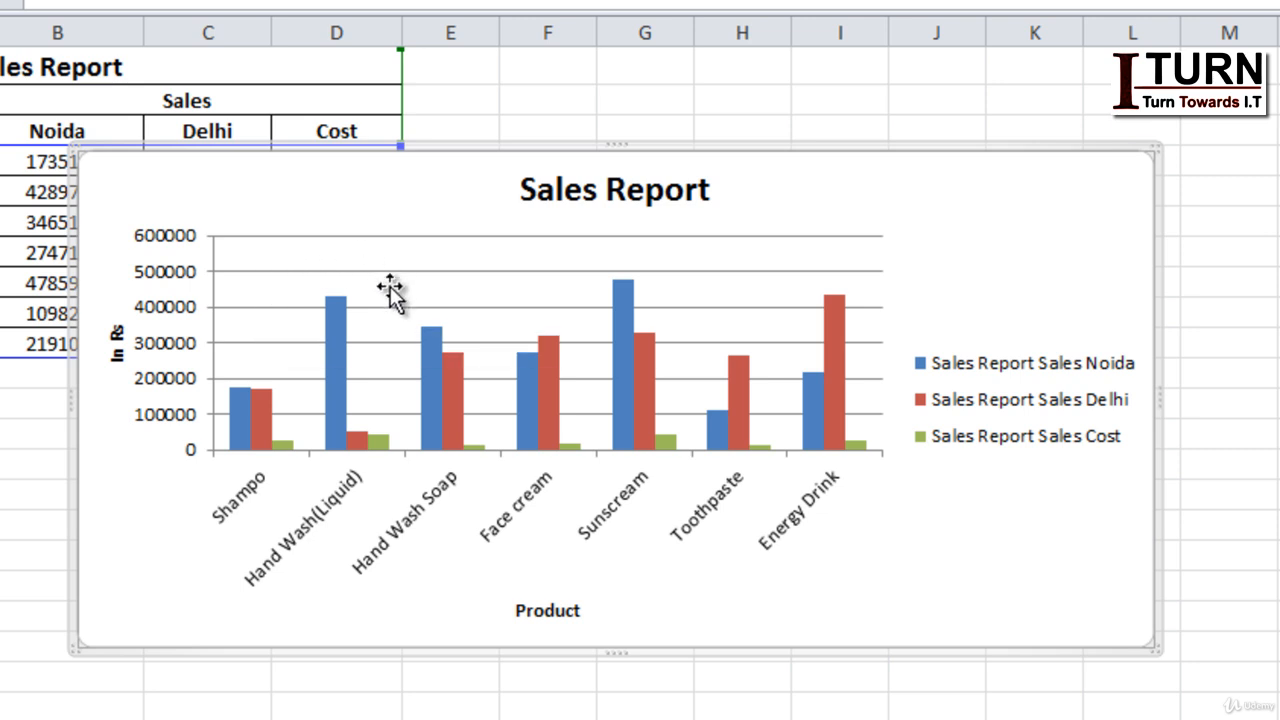
mouse_move(341, 322)
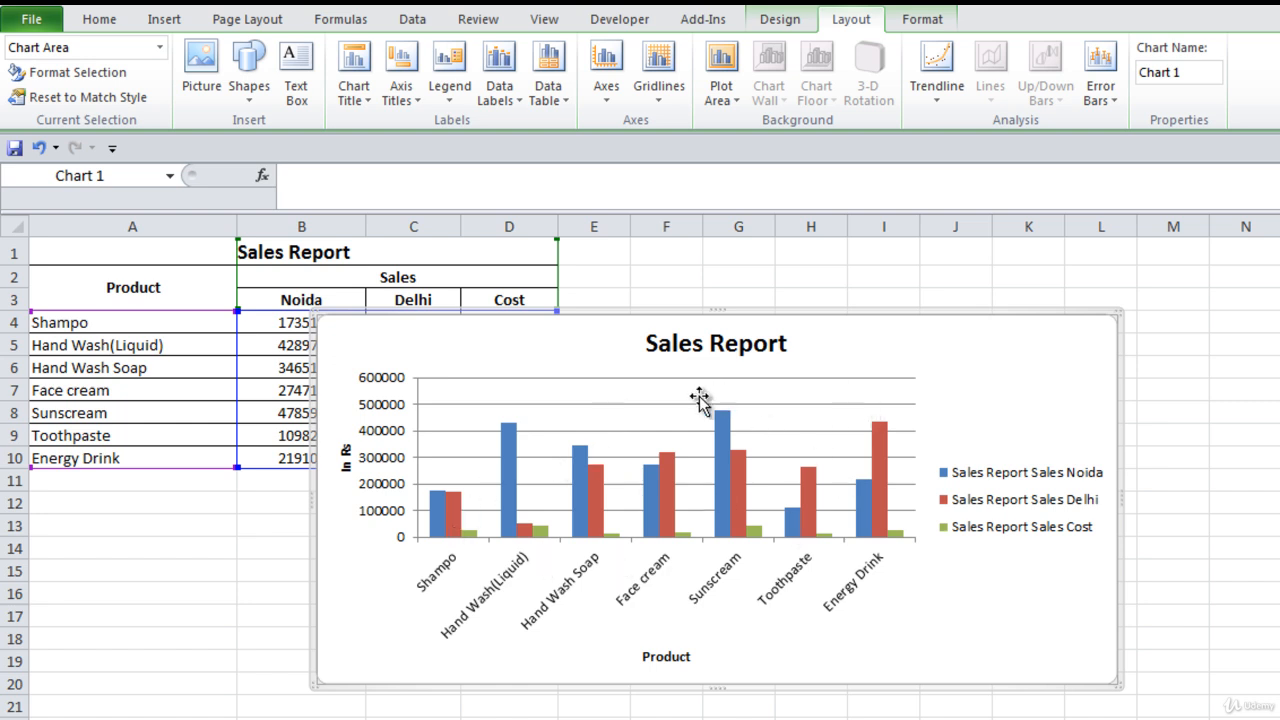
Try Outside End data labels on all chart series, and turn the labels off again
click(499, 75)
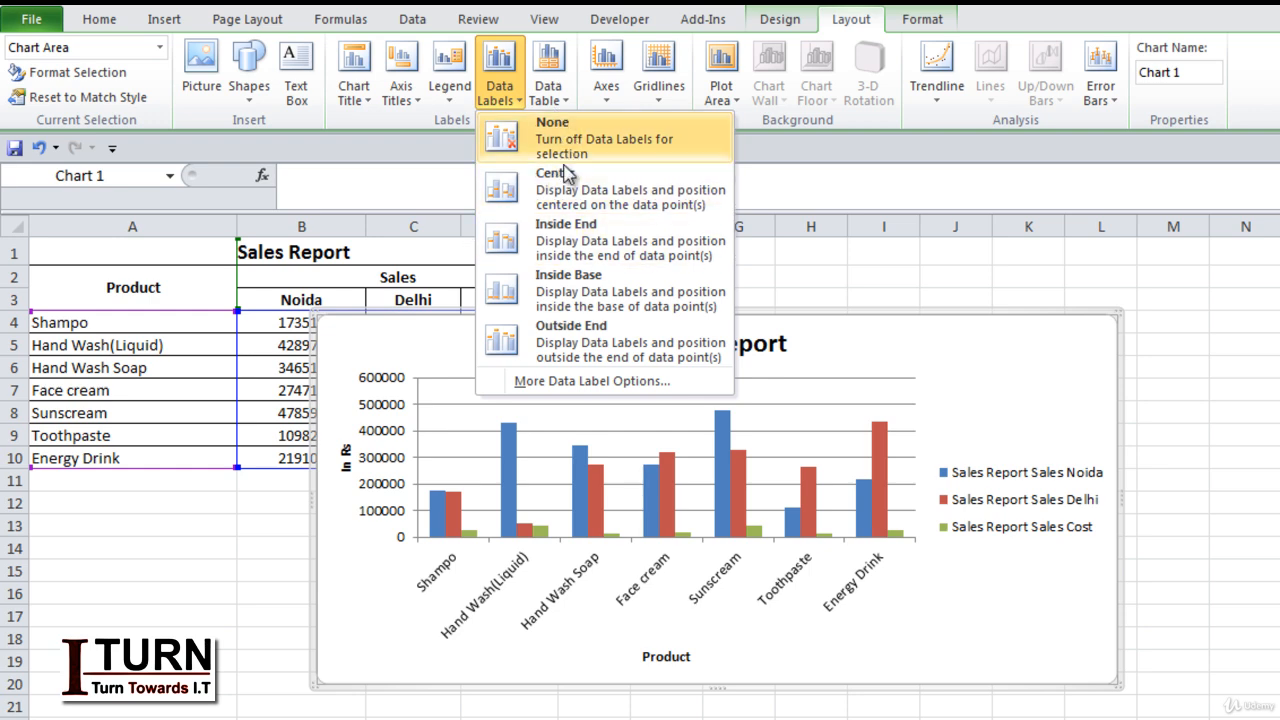
click(572, 345)
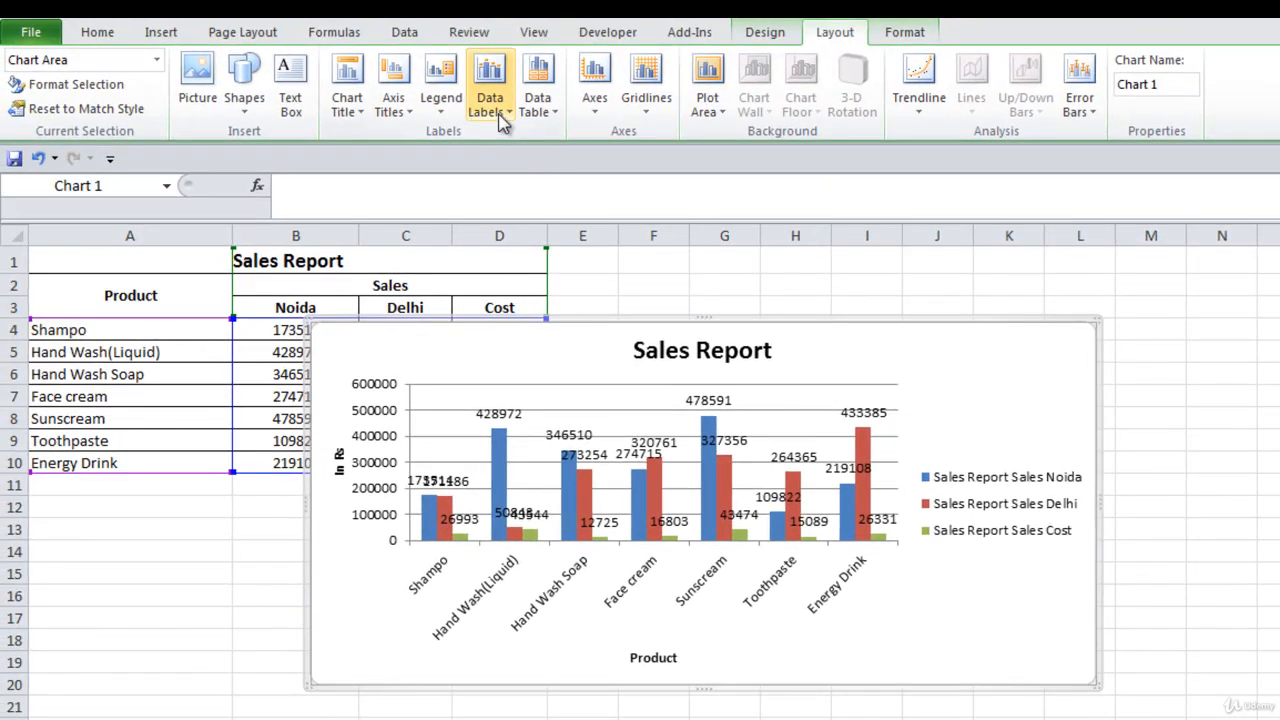
click(492, 92)
click(530, 158)
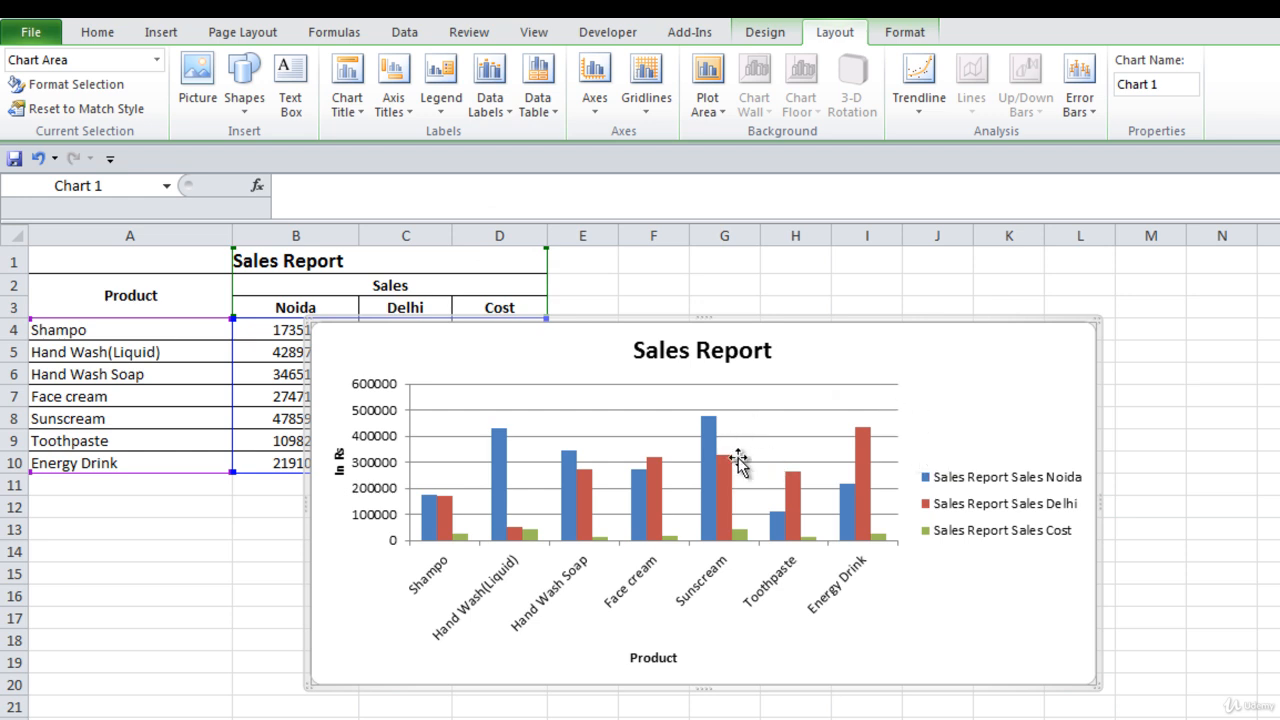
Try Outside End data labels on only the Noida series, and undo the addition
click(710, 450)
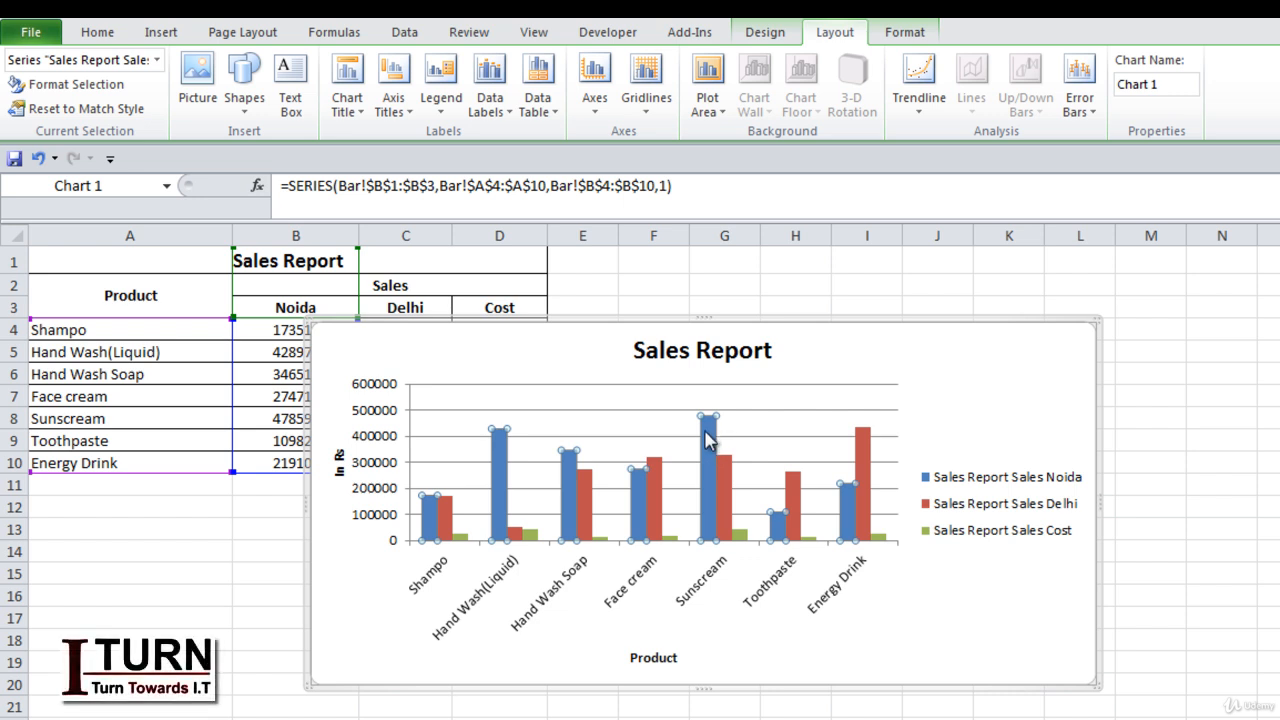
click(939, 413)
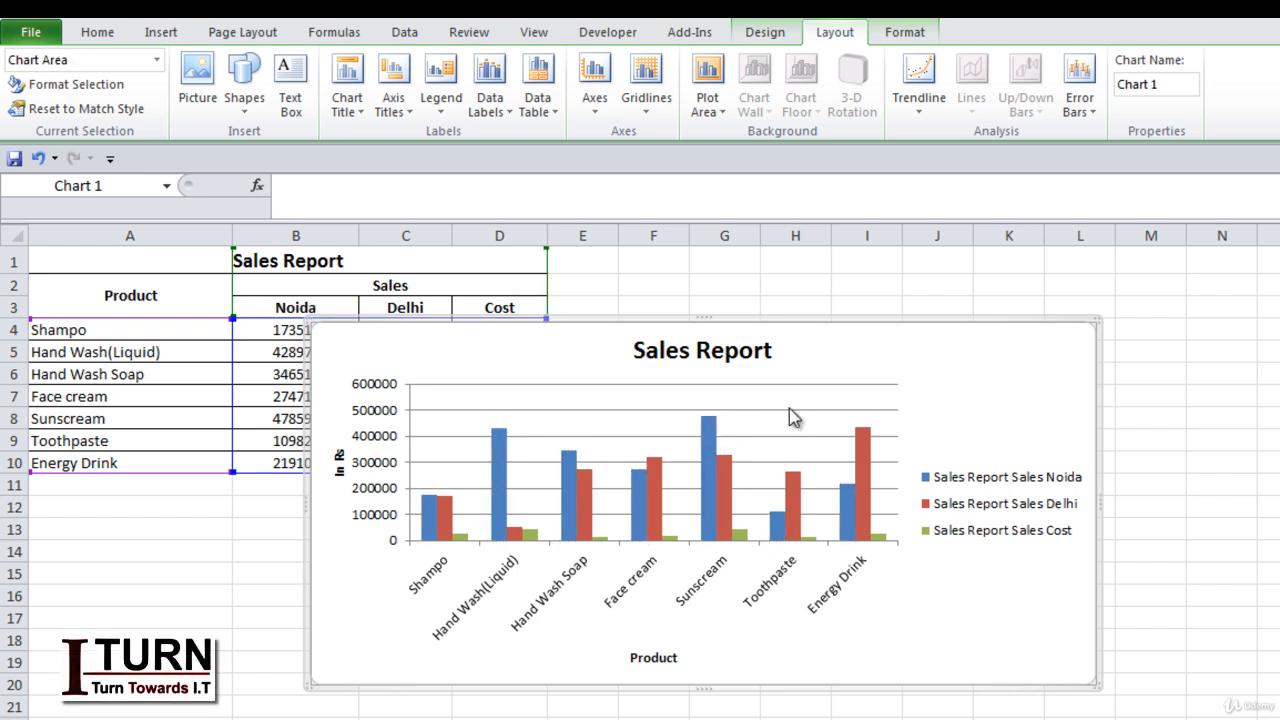
click(714, 432)
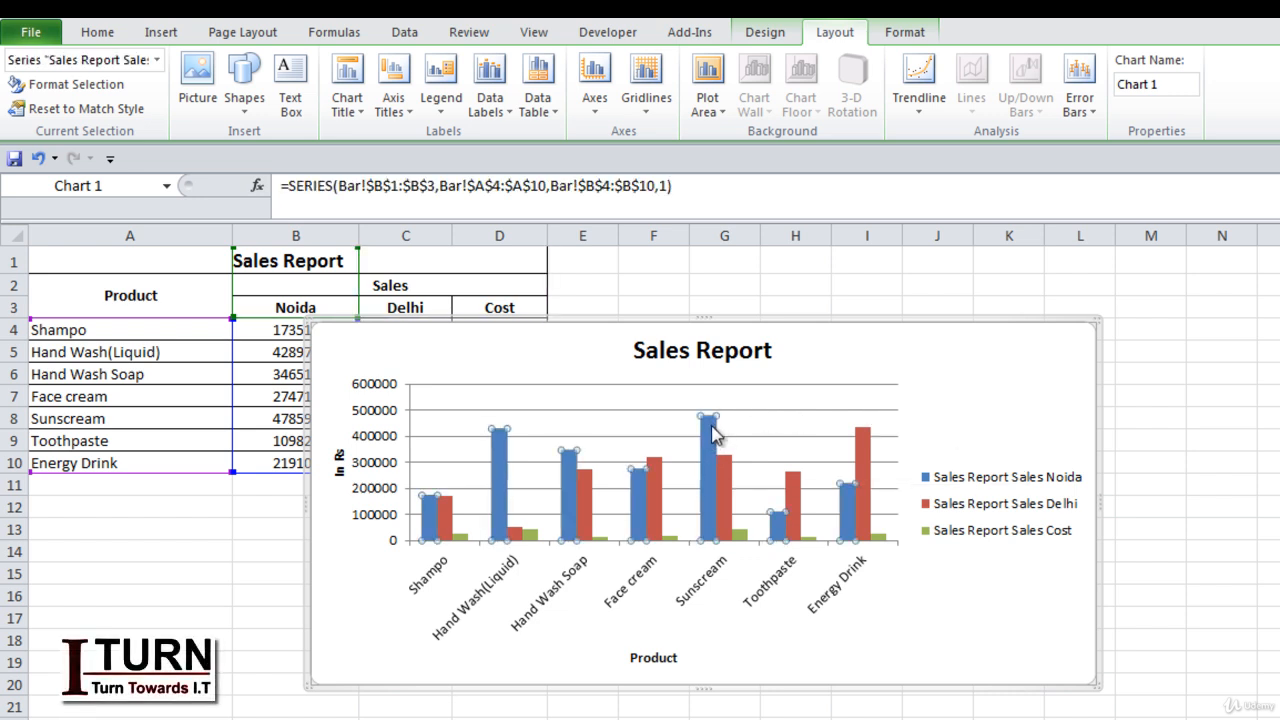
click(503, 115)
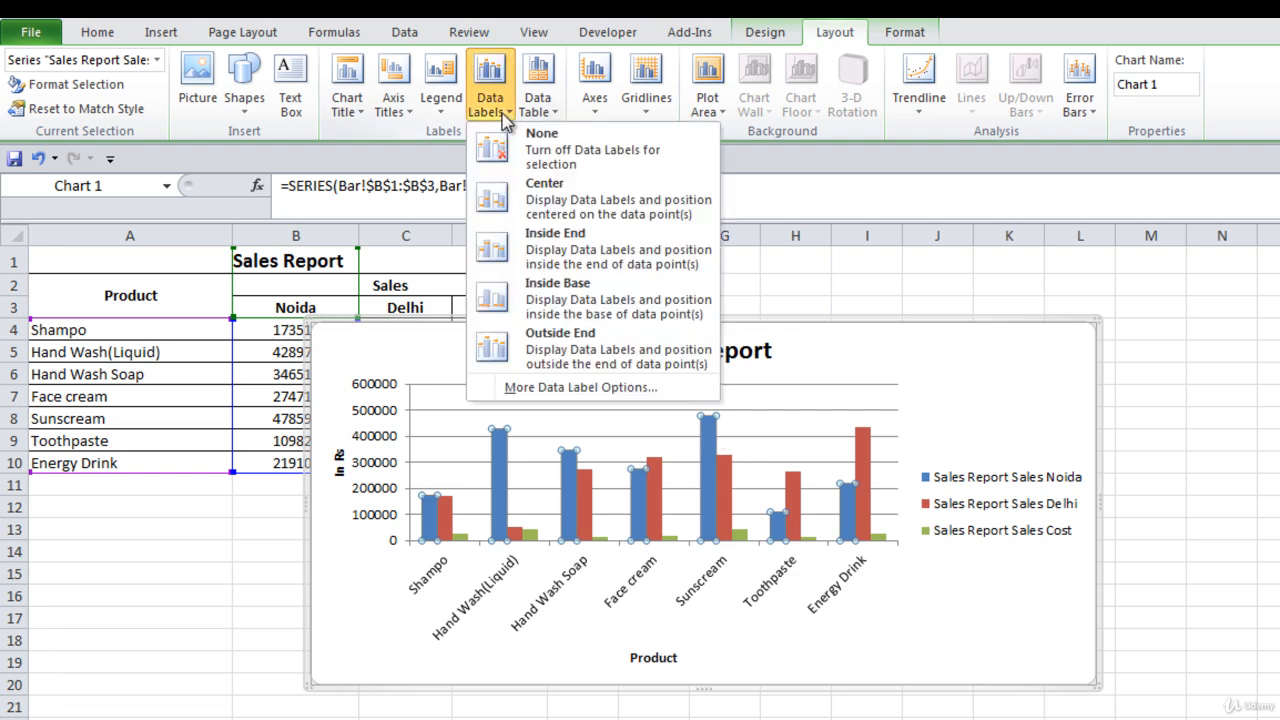
click(574, 358)
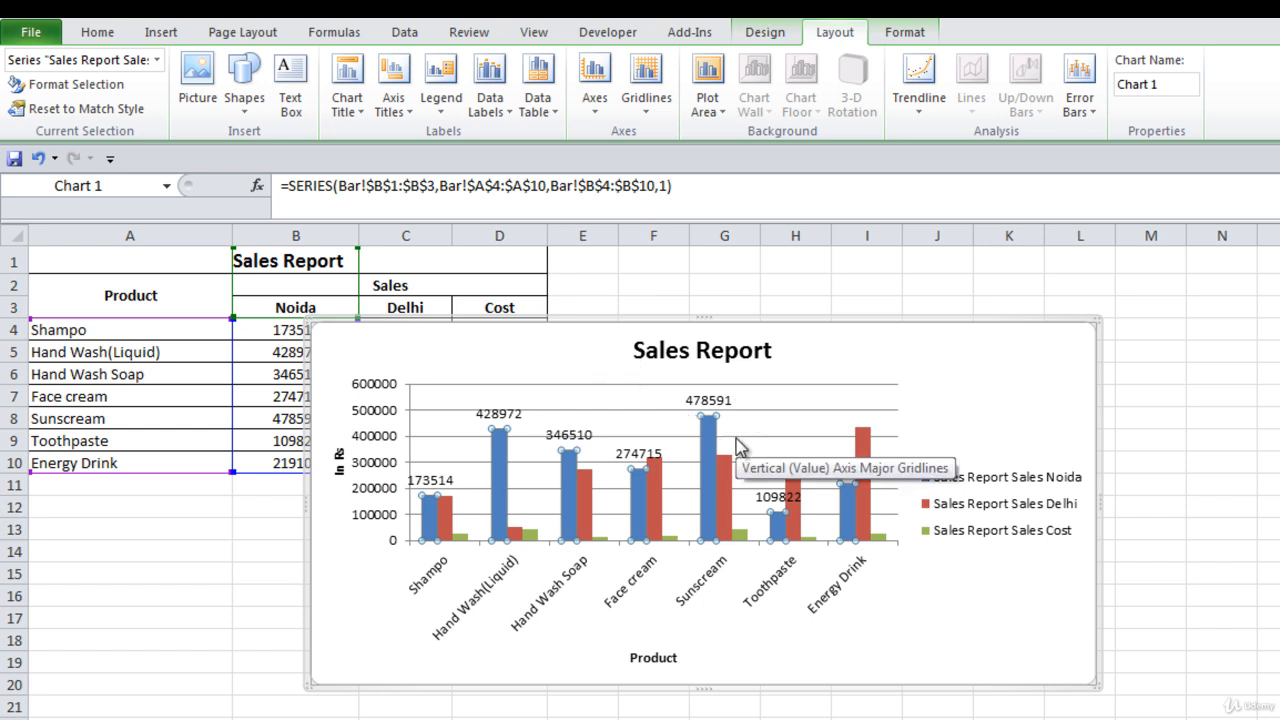
key(ctrl+z)
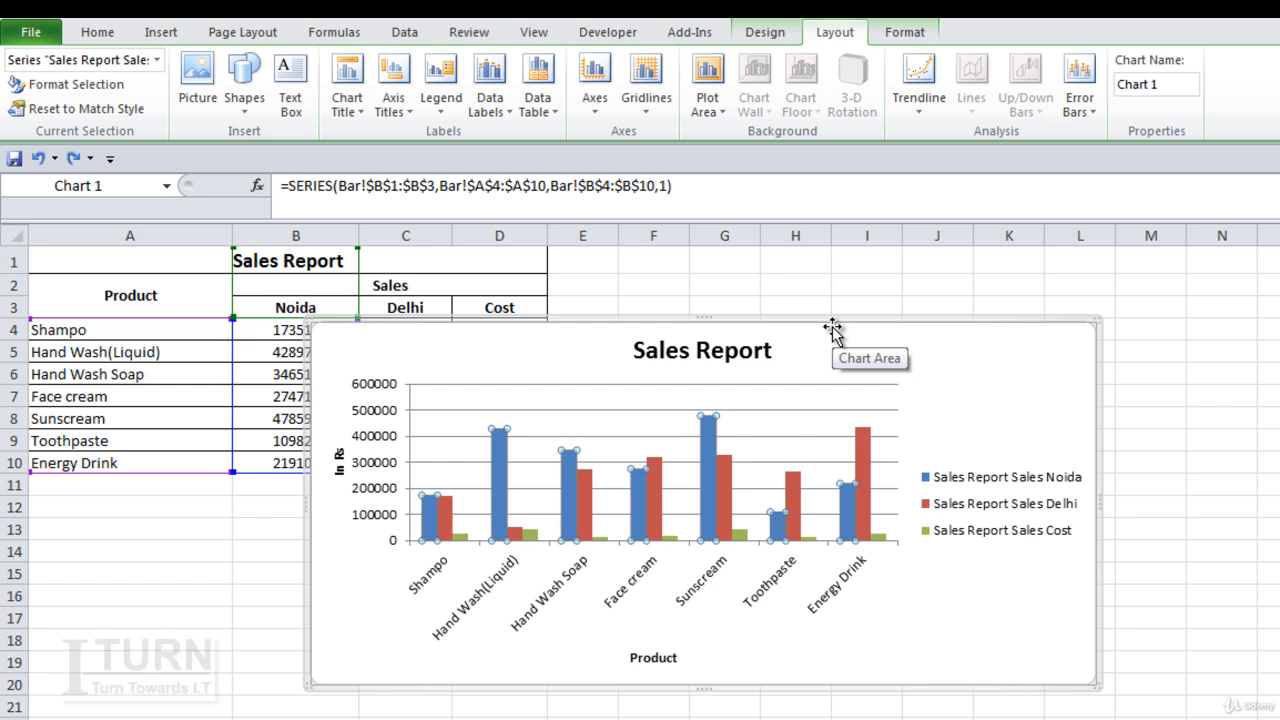
Show a data table with legend keys below the chart
click(552, 118)
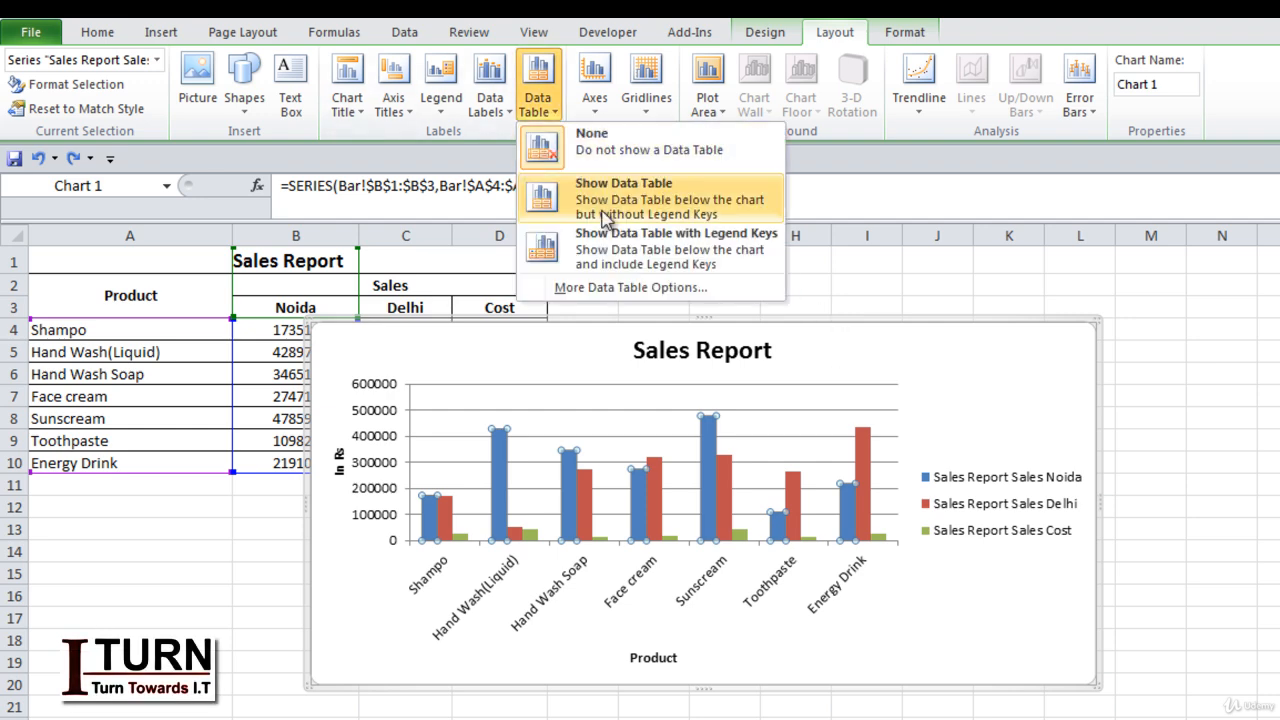
click(648, 258)
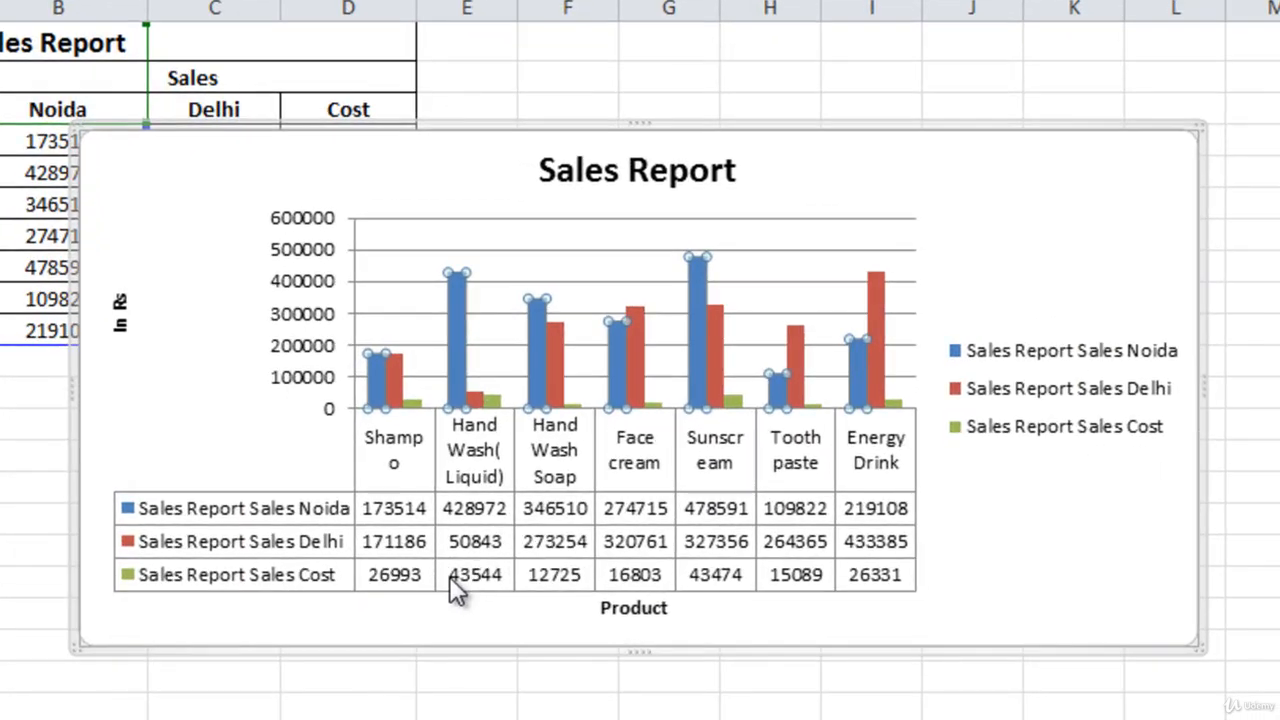
Try enlarging the chart from its upper corner, and undo both the resize and the data table
drag(1195, 125, 1278, 48)
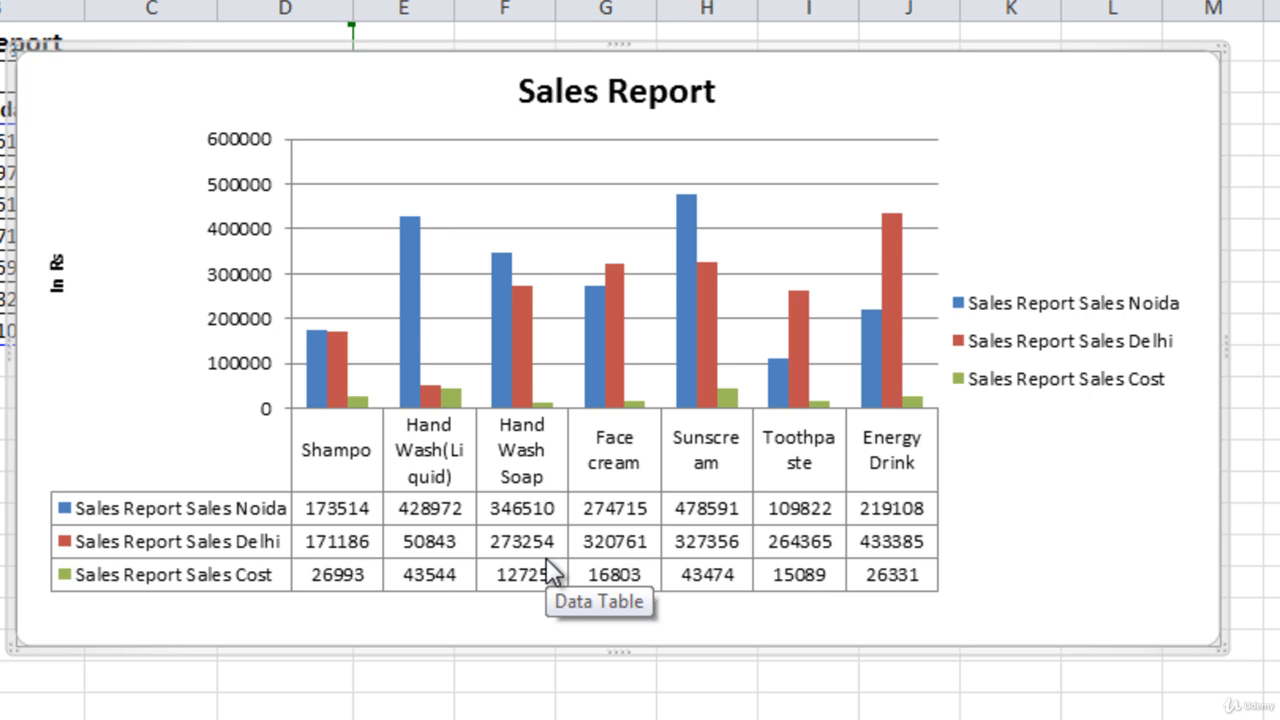
key(ctrl+z)
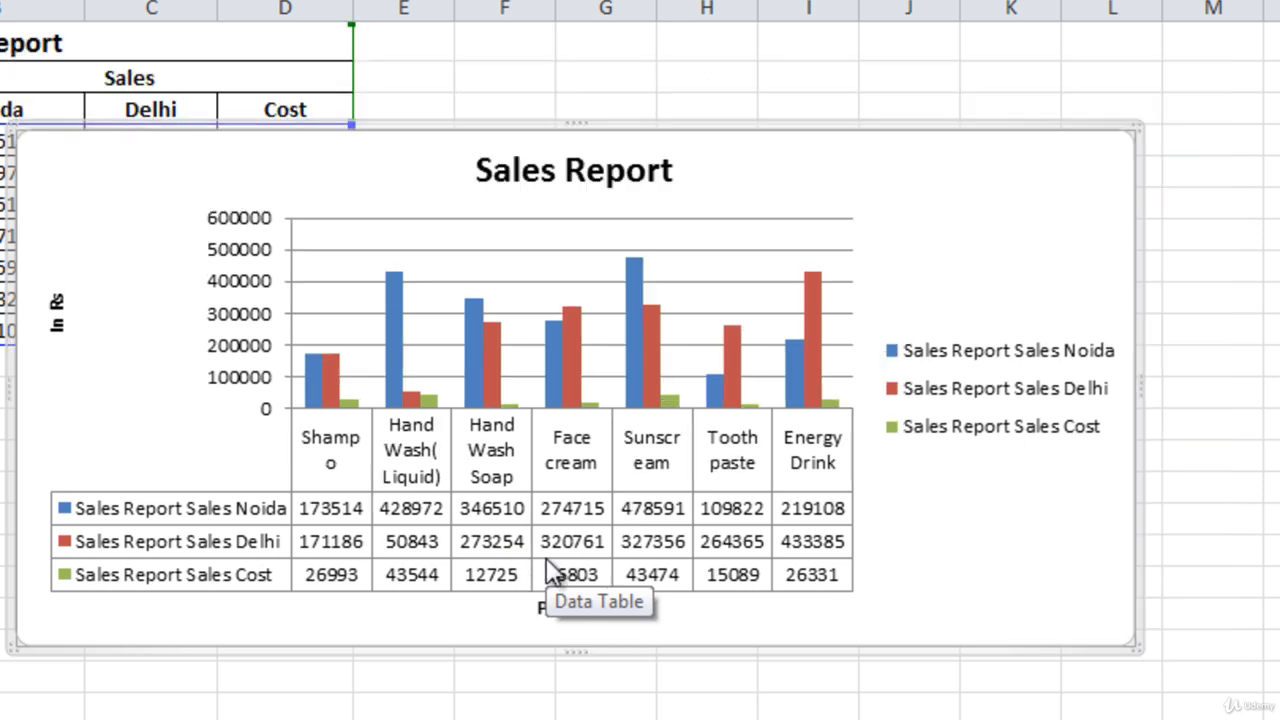
key(ctrl+z)
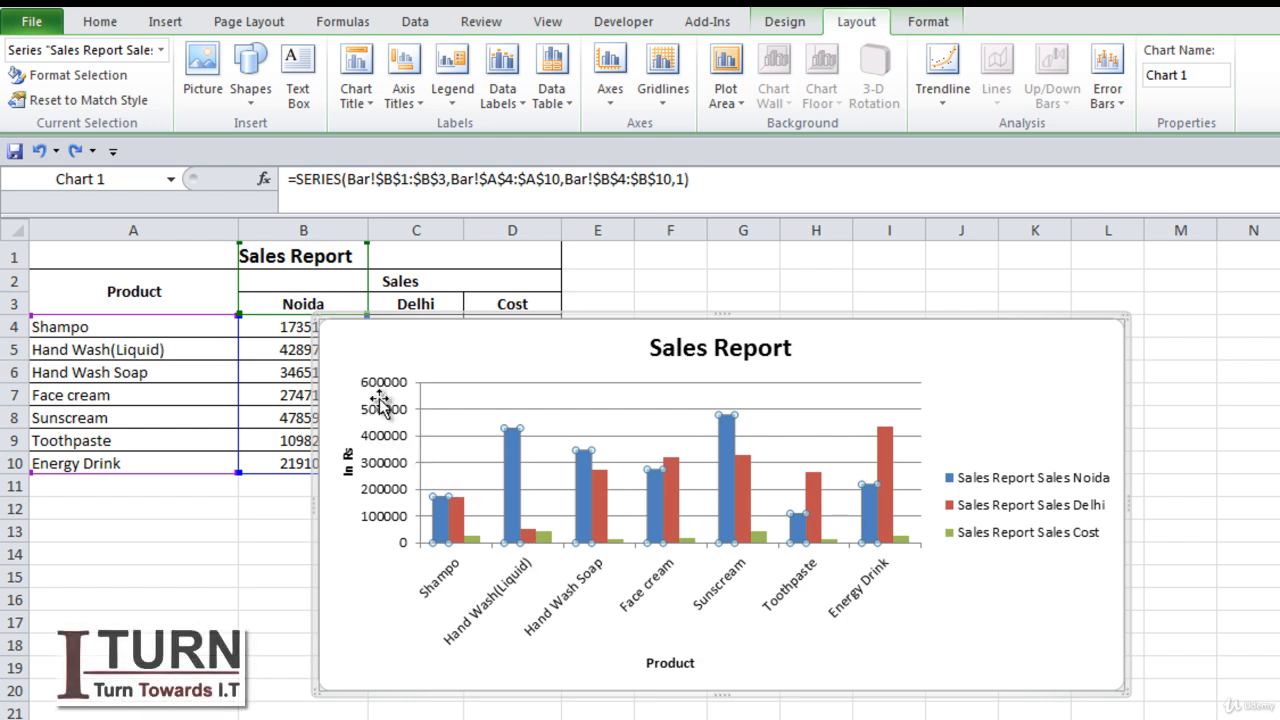
Try showing the primary horizontal axis without labeling, and undo the change
click(610, 100)
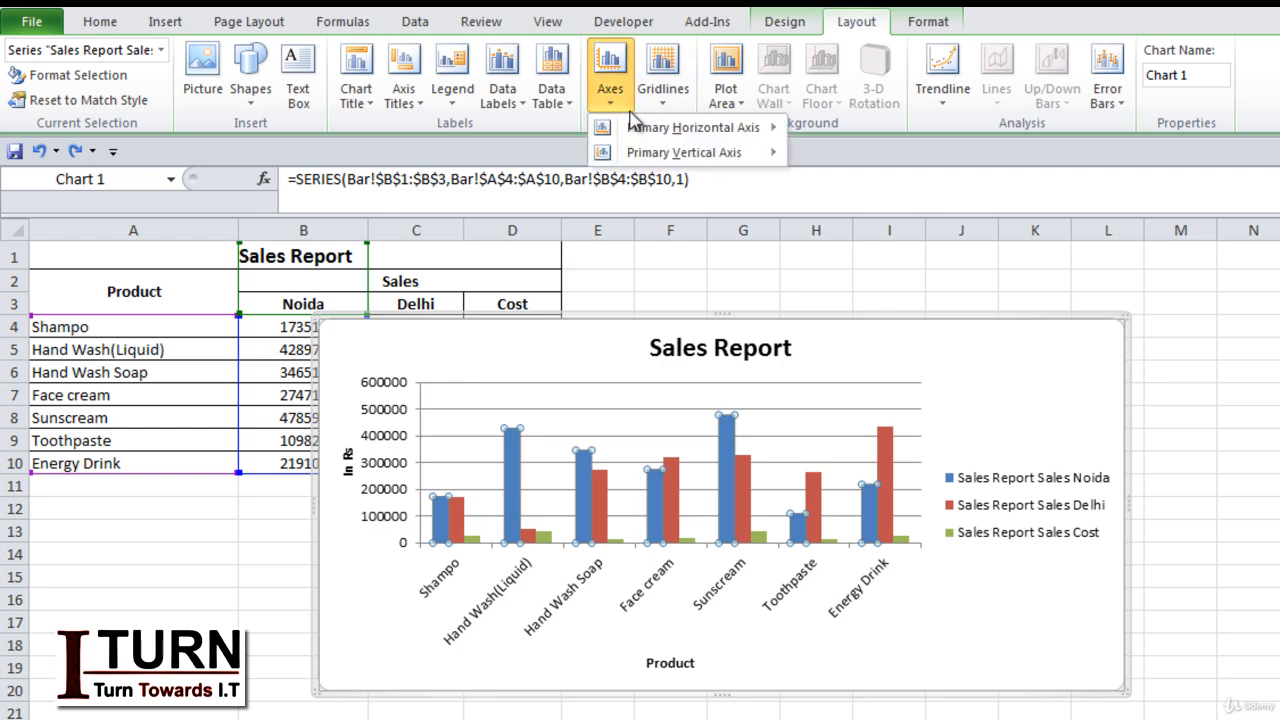
mouse_move(672, 130)
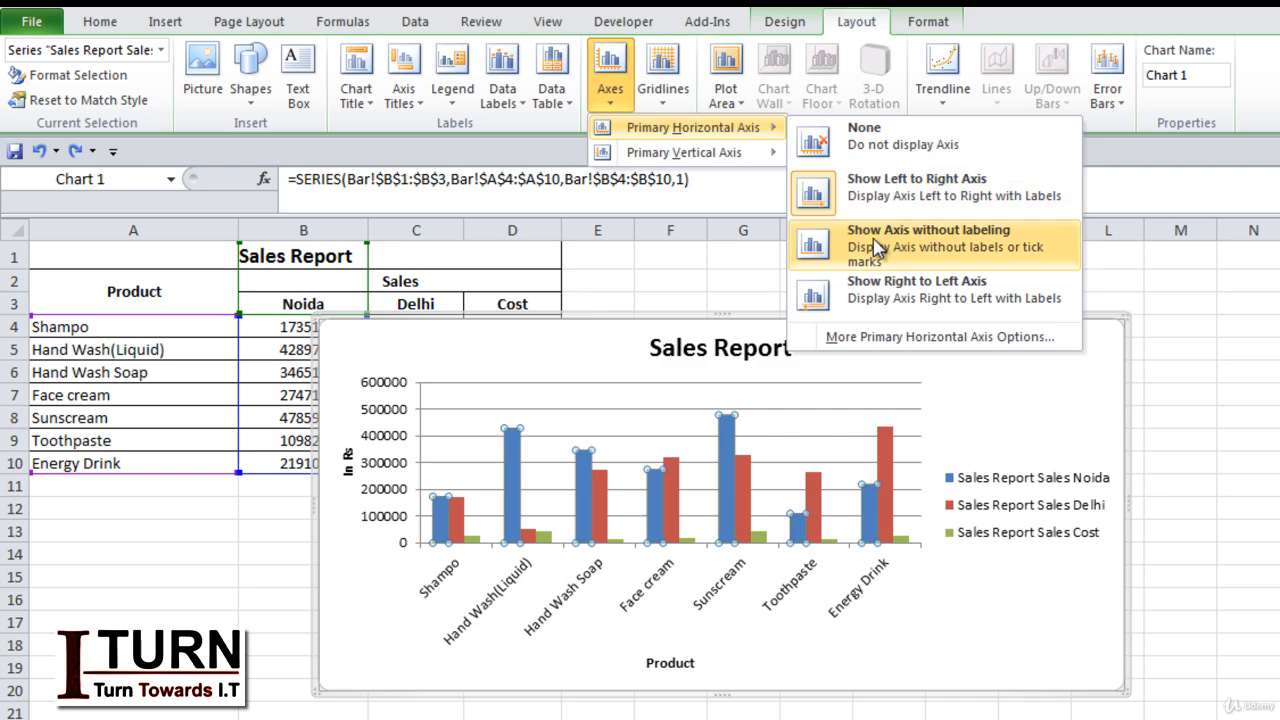
click(912, 249)
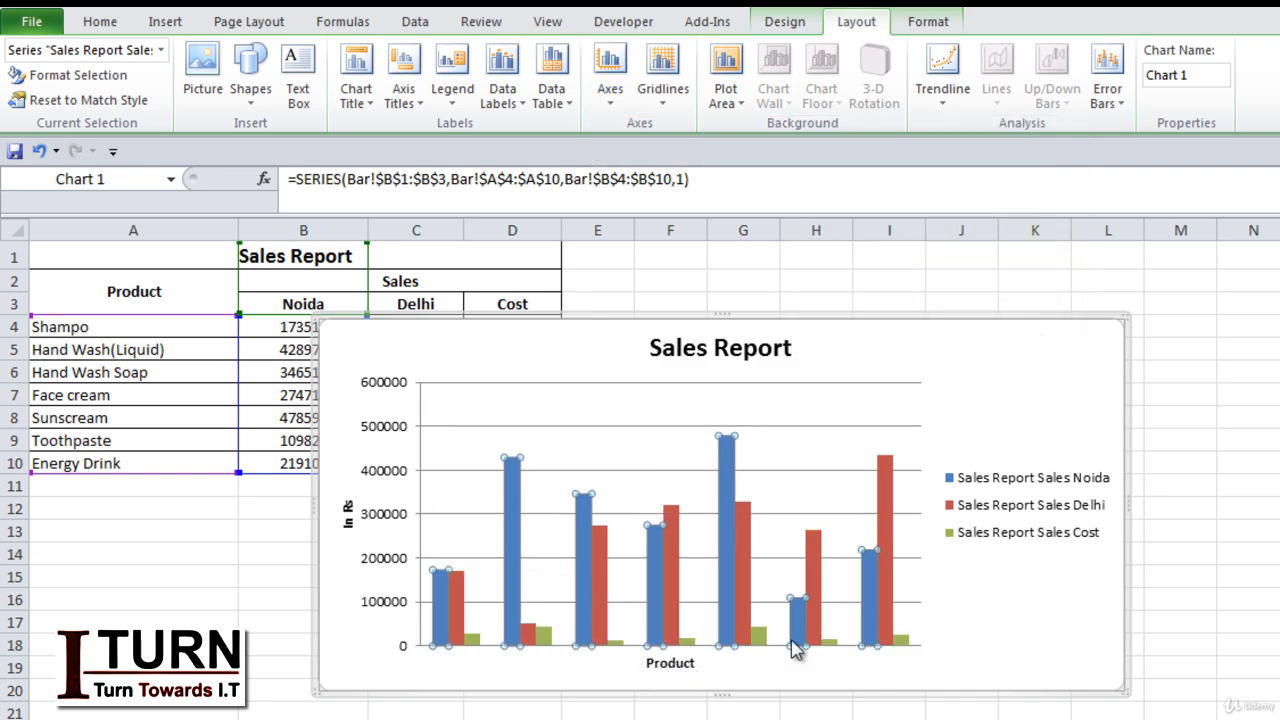
mouse_move(793, 648)
key(ctrl+z)
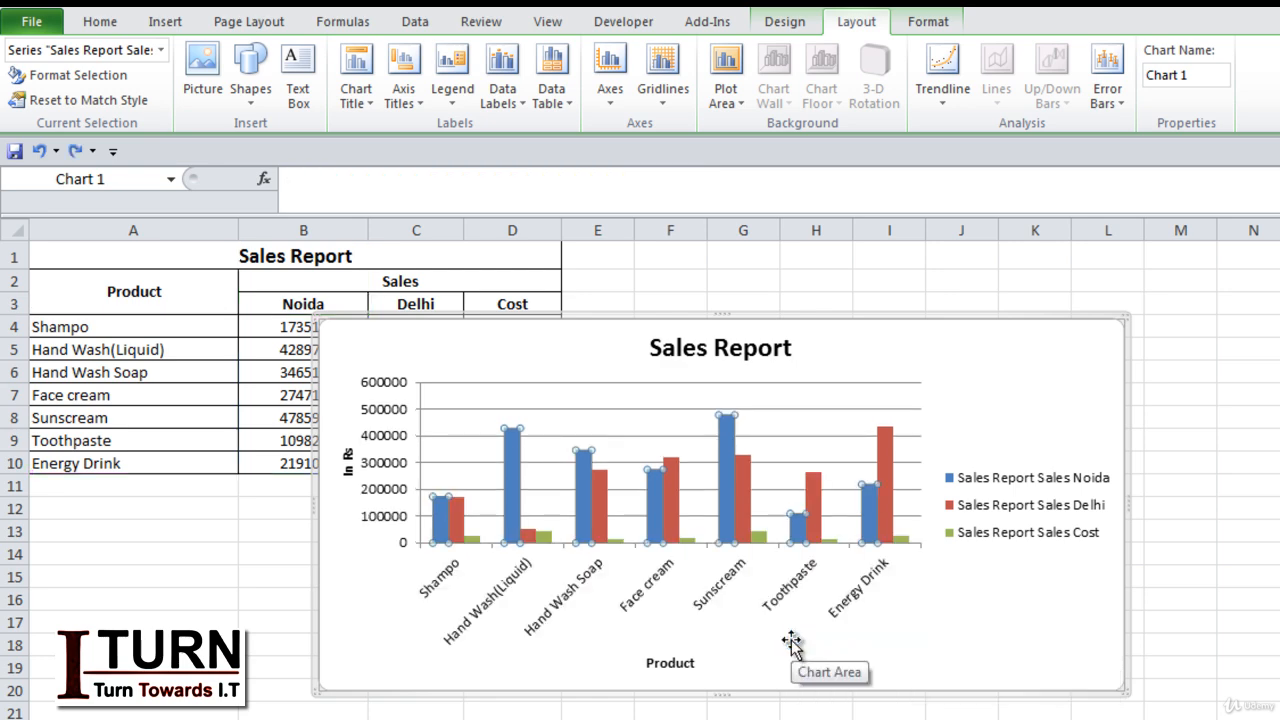
key(Escape)
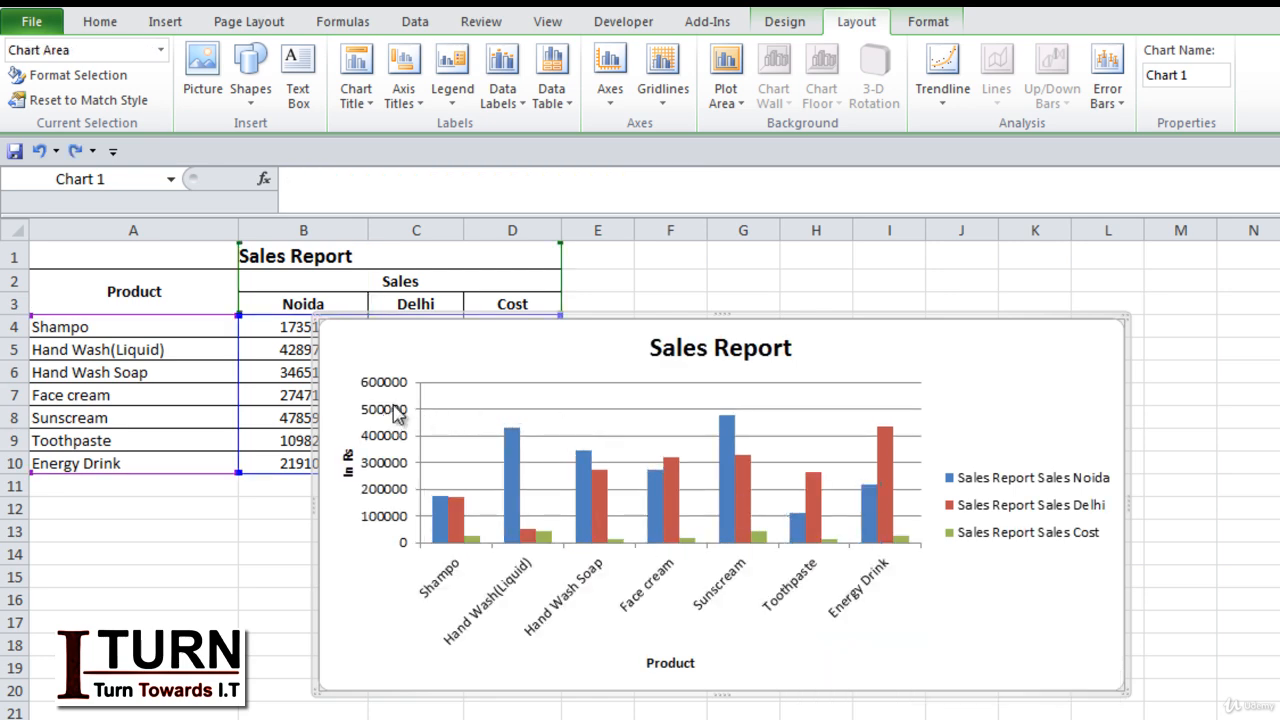
Try showing the primary vertical axis in thousands, and undo the change
click(398, 413)
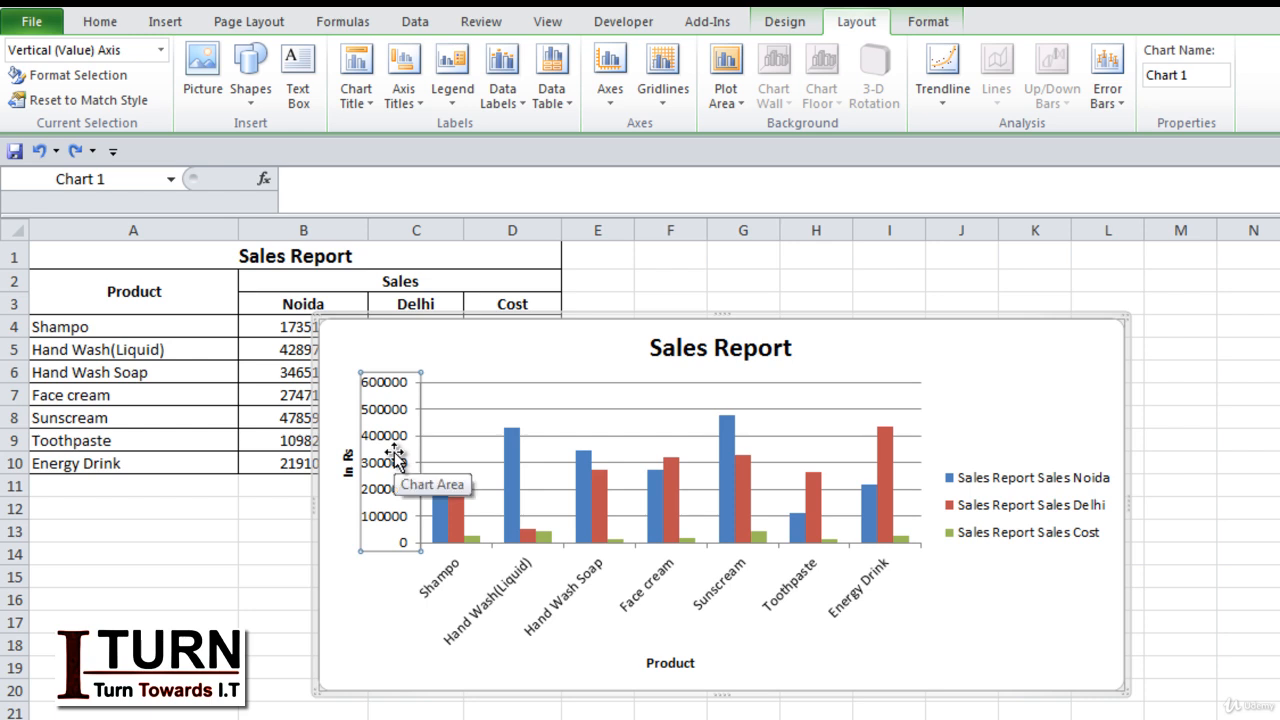
click(668, 390)
click(874, 363)
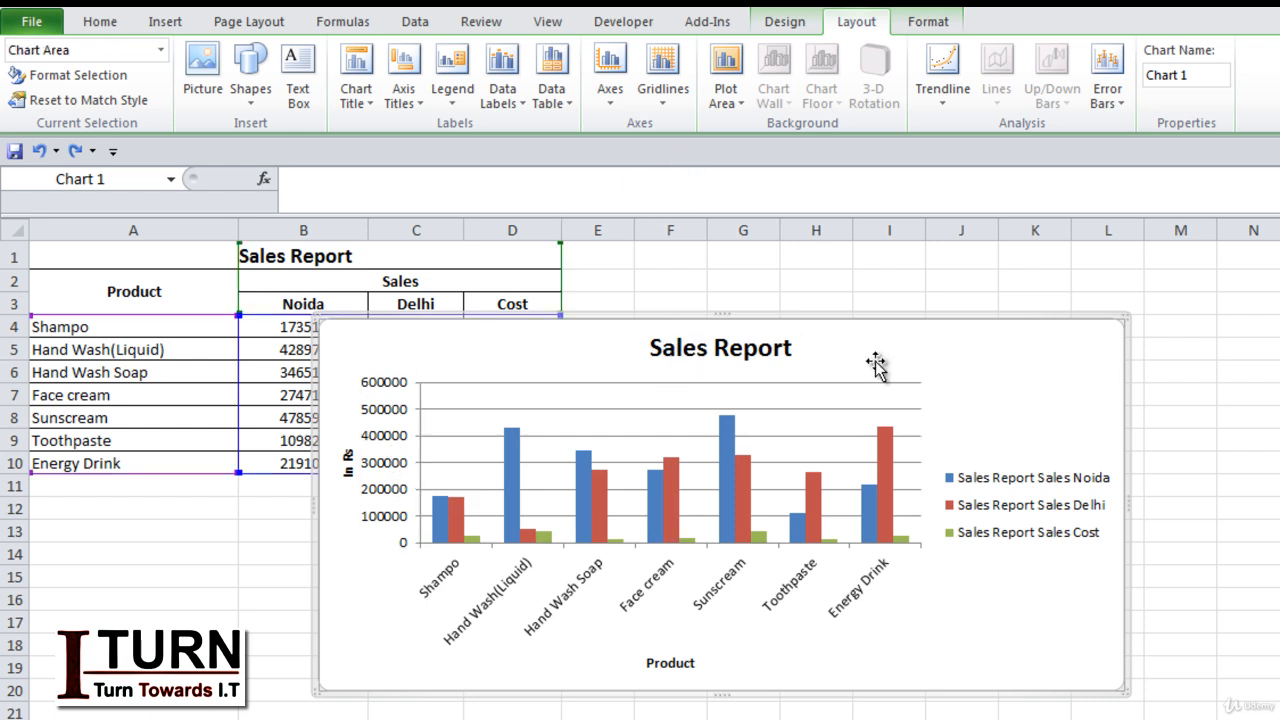
click(609, 95)
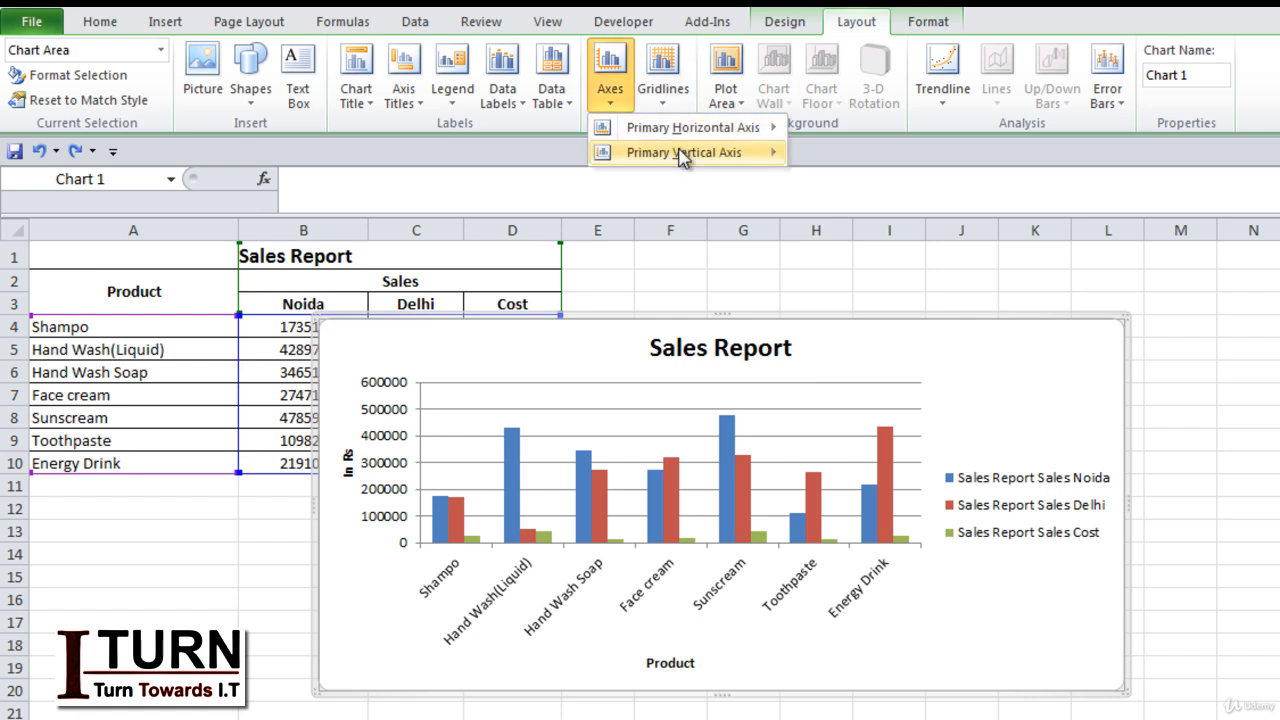
mouse_move(682, 155)
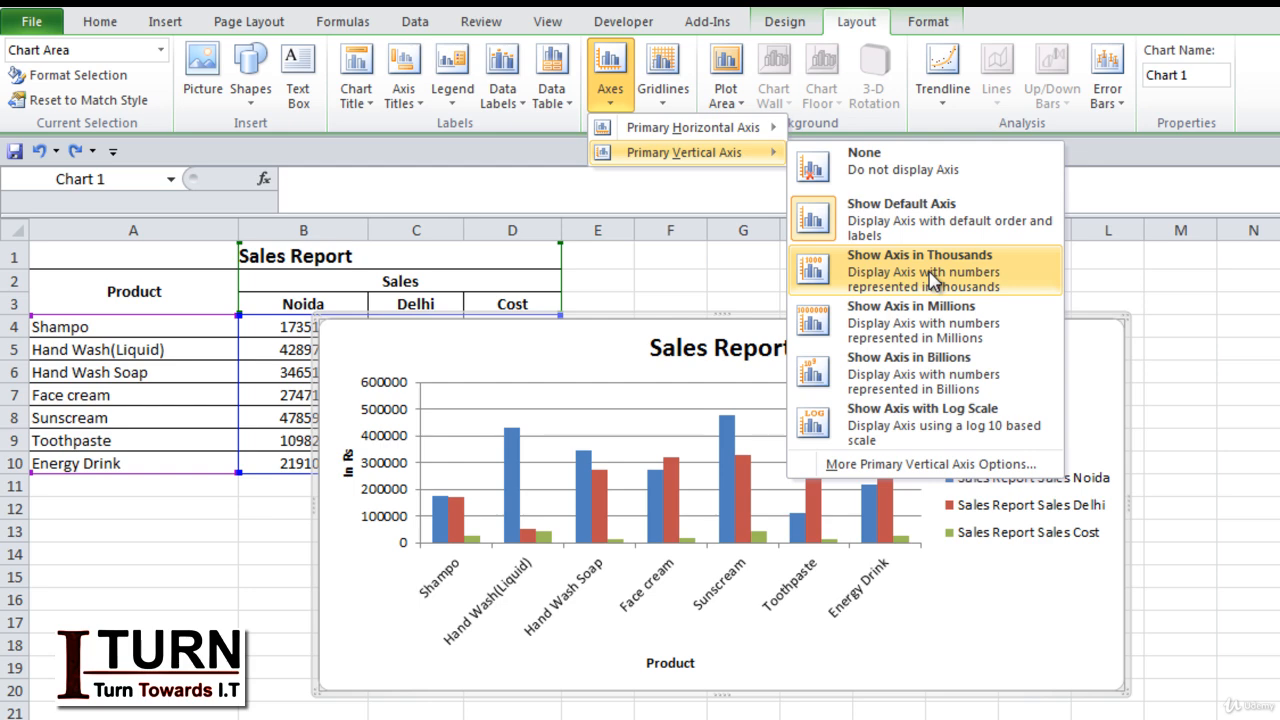
click(903, 277)
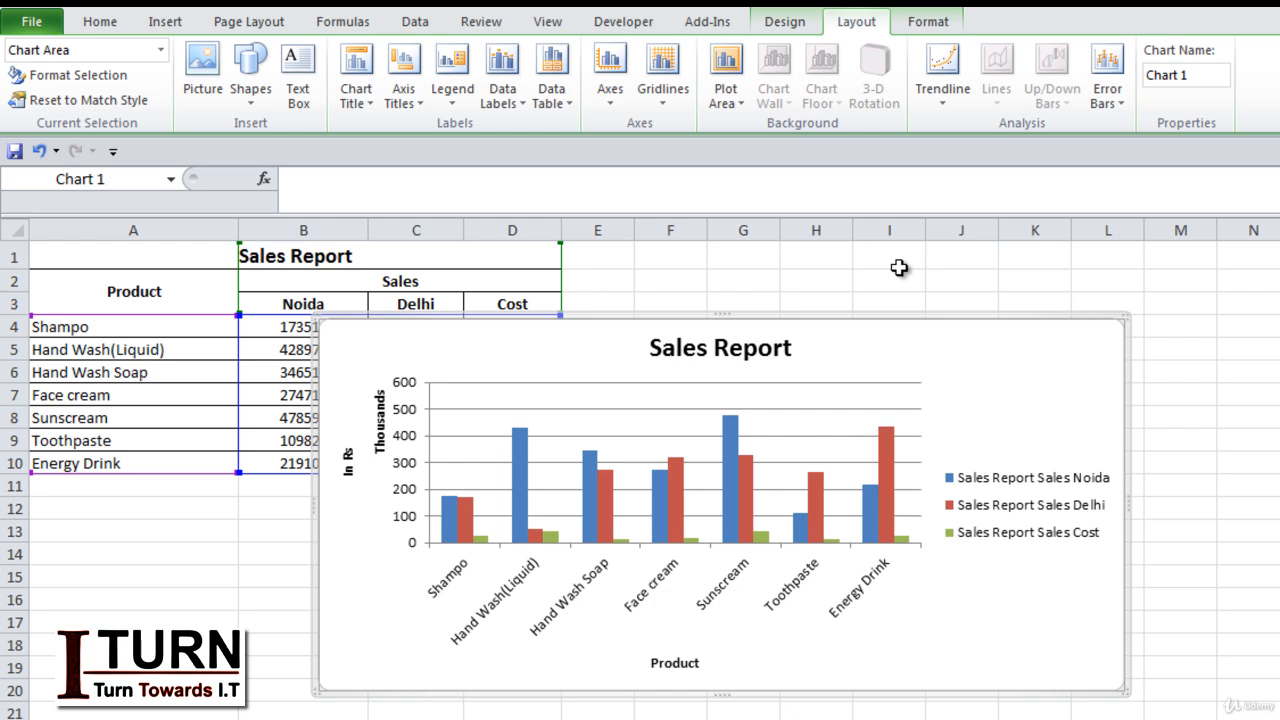
key(ctrl+z)
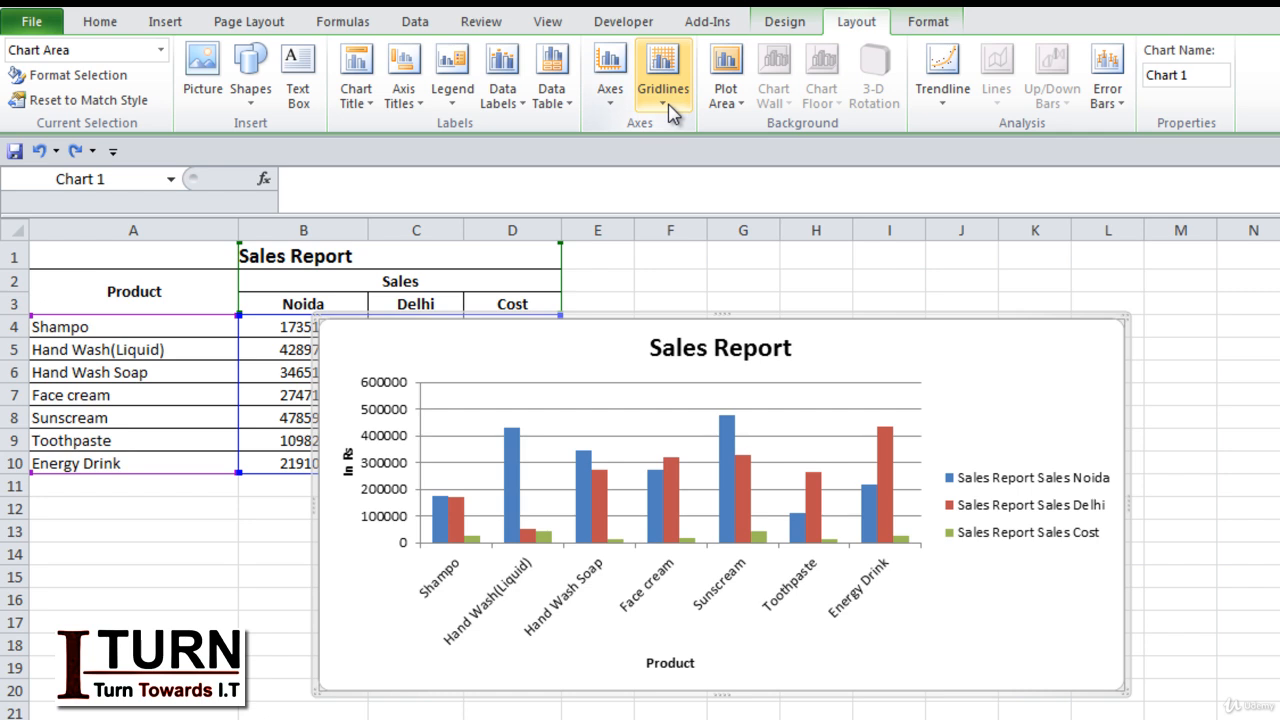
Try minor gridlines for the chart's primary horizontal gridlines, and undo the change
click(475, 430)
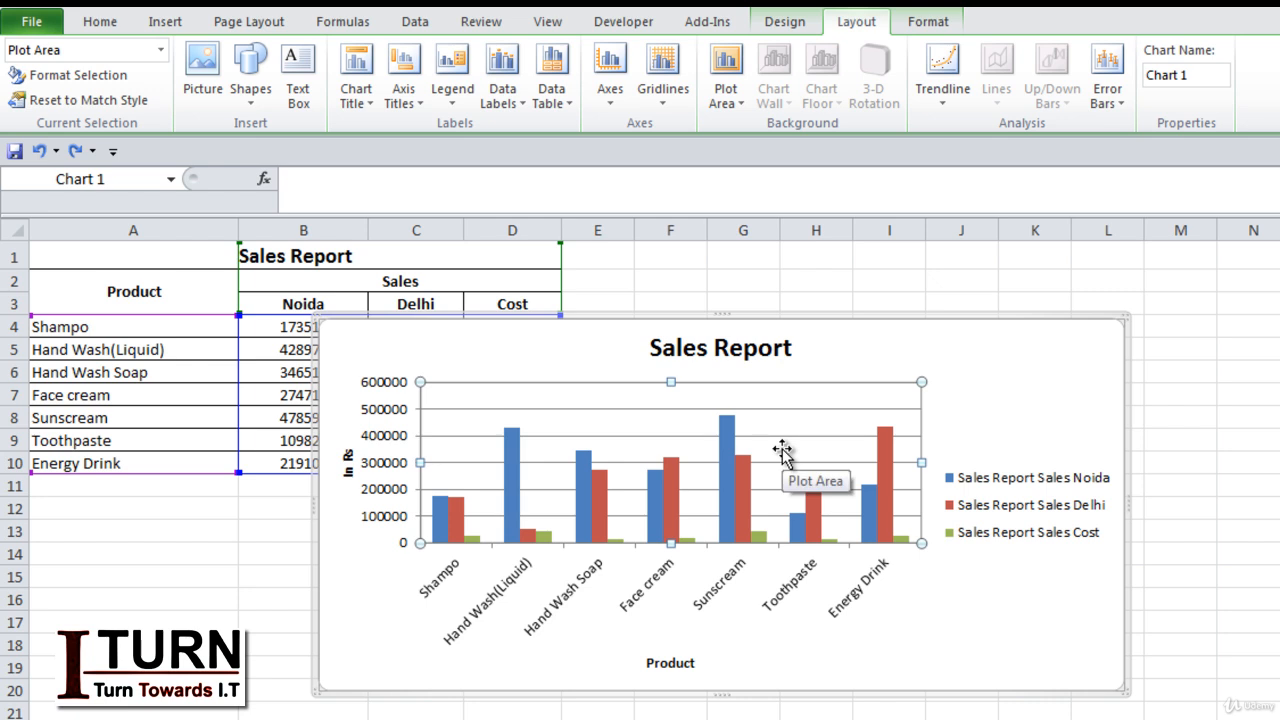
click(1003, 378)
click(760, 400)
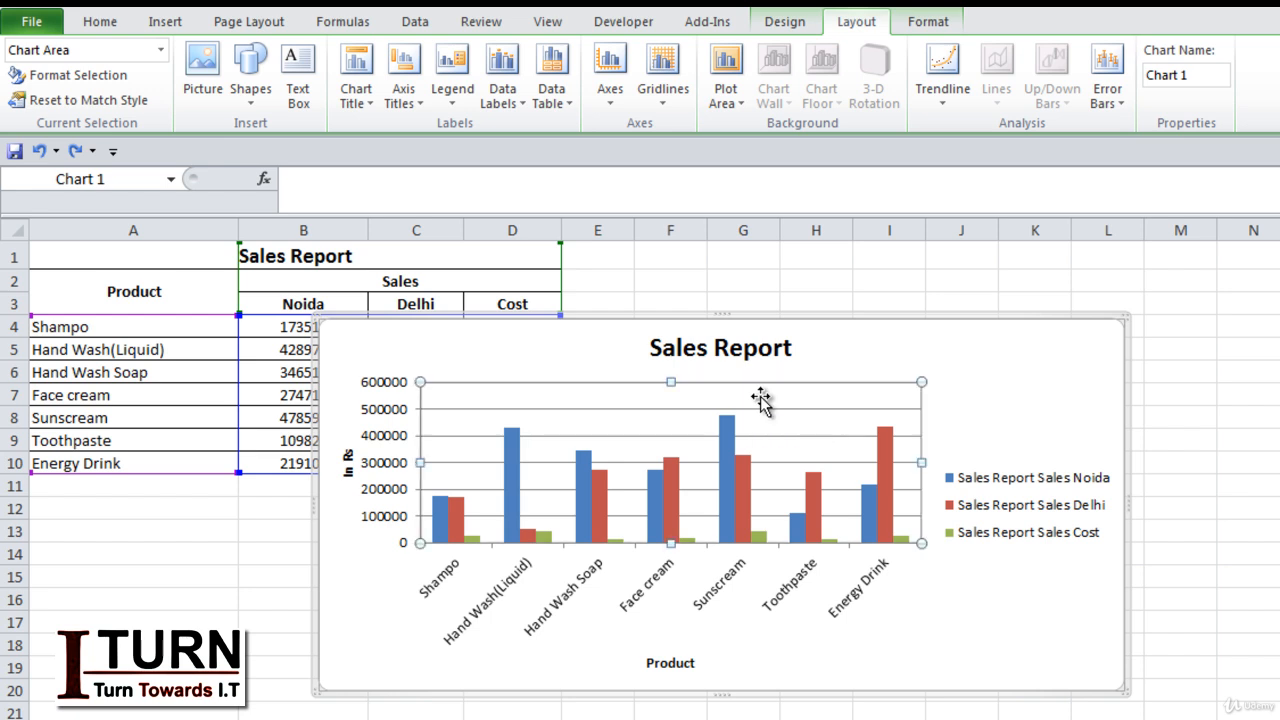
click(668, 108)
mouse_move(680, 127)
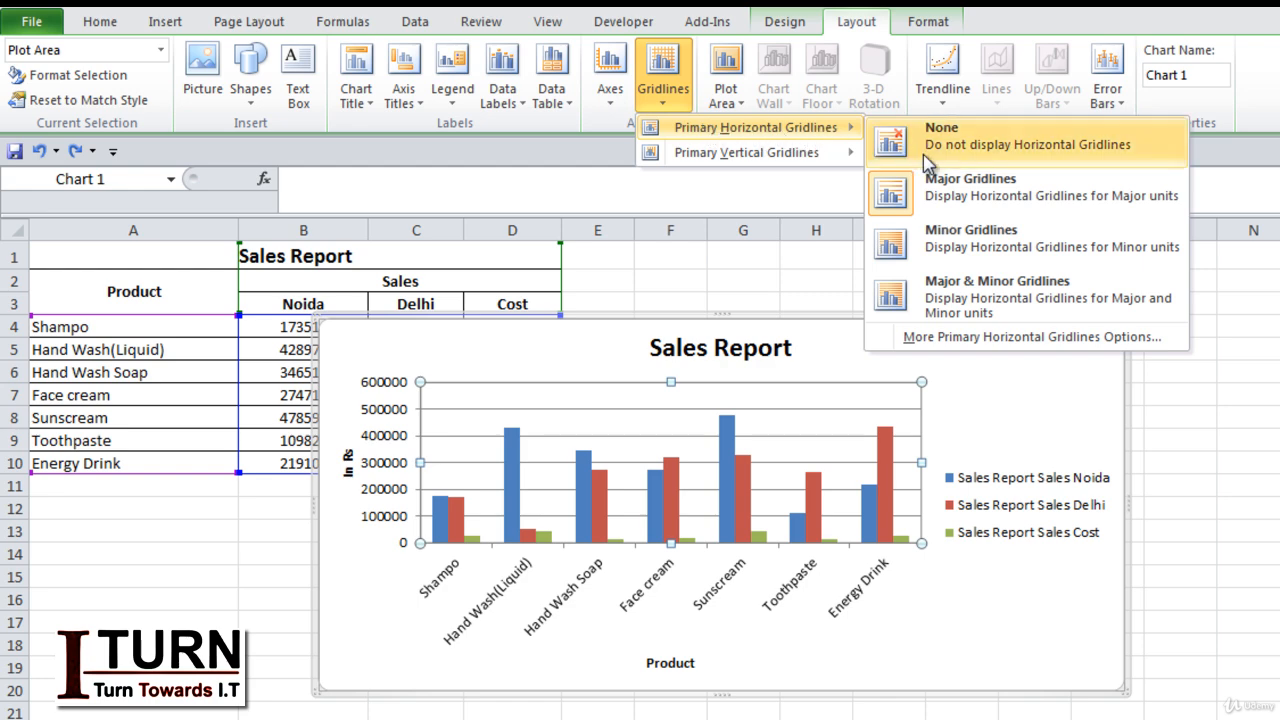
click(958, 243)
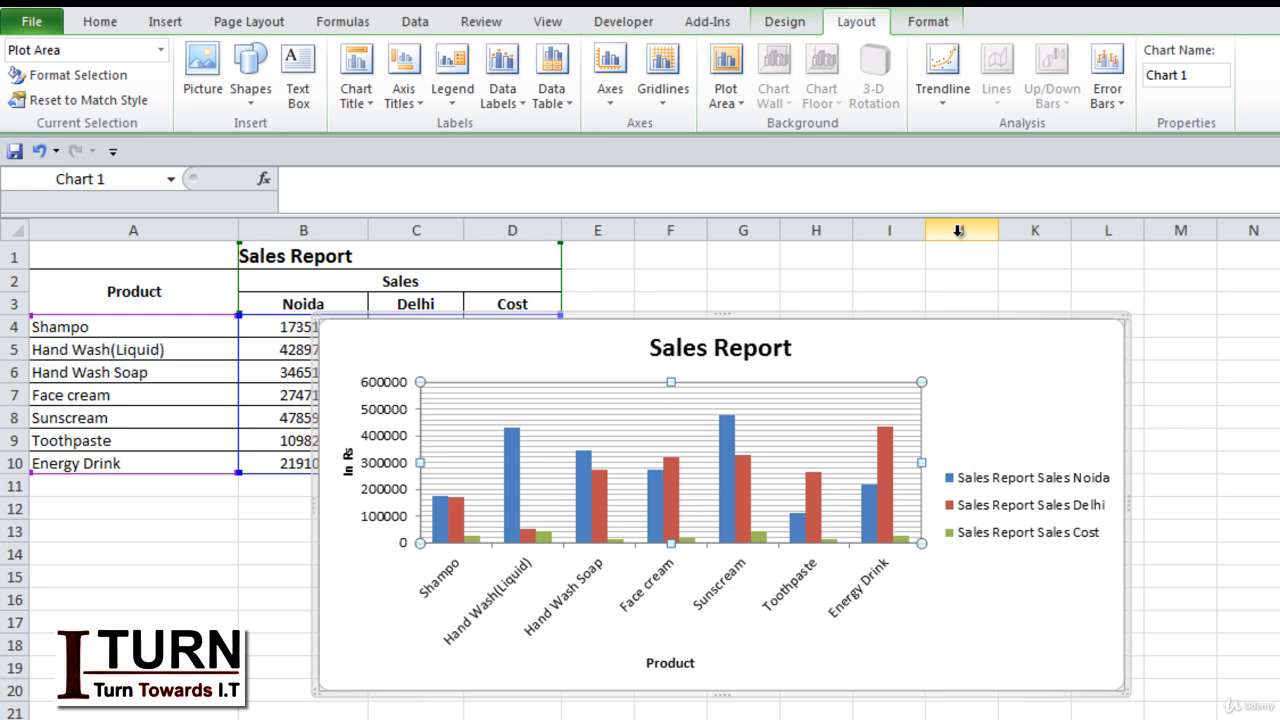
key(ctrl+z)
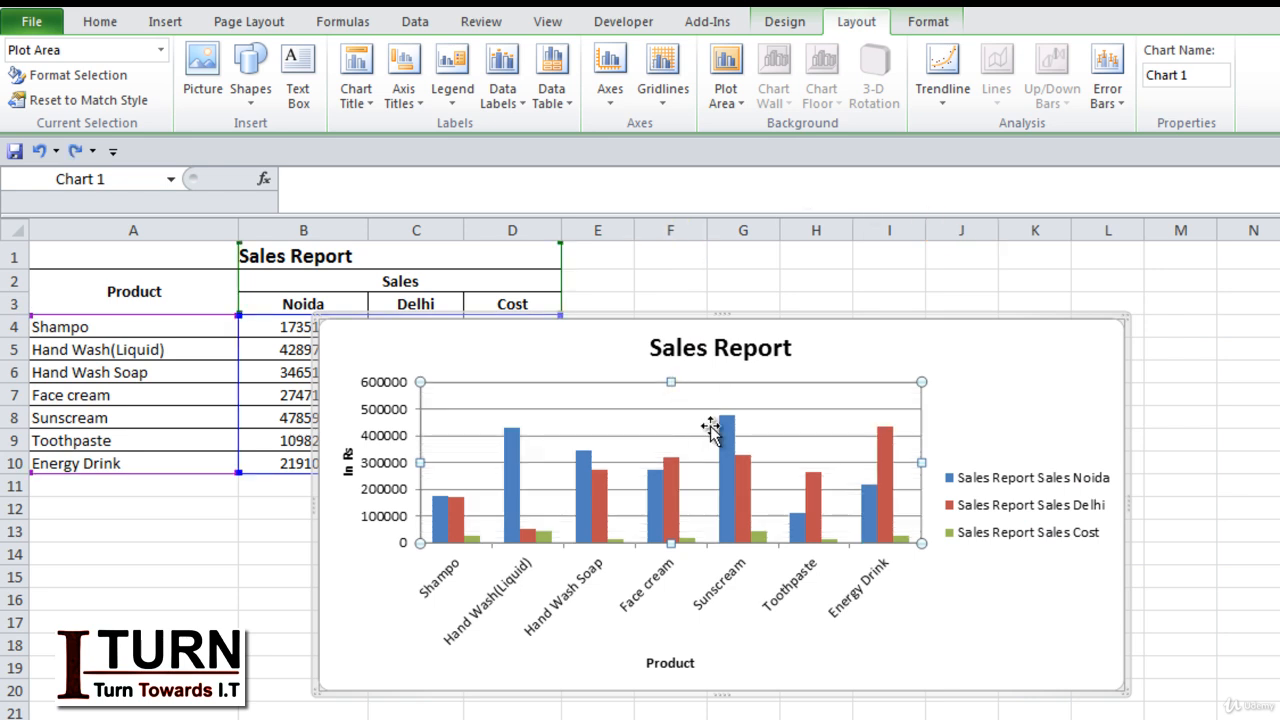
Try major gridlines for the chart's primary vertical gridlines, and undo the addition
click(669, 110)
mouse_move(723, 152)
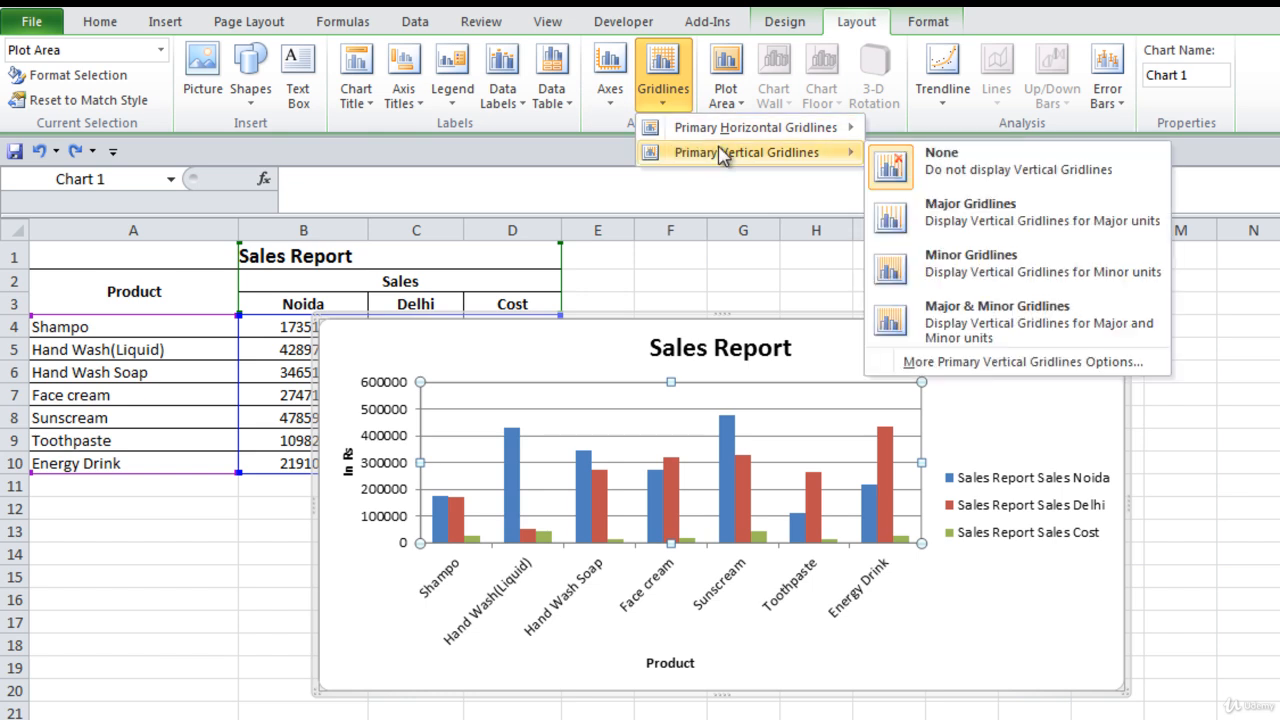
click(945, 222)
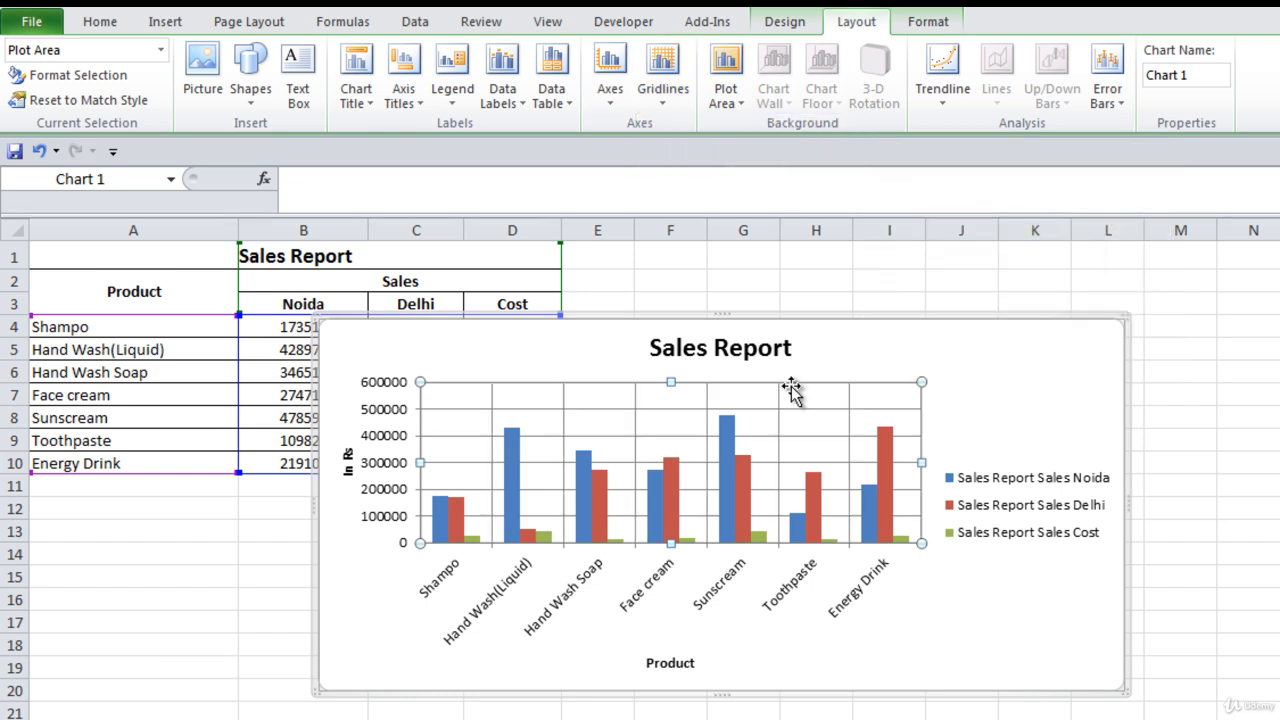
key(ctrl+z)
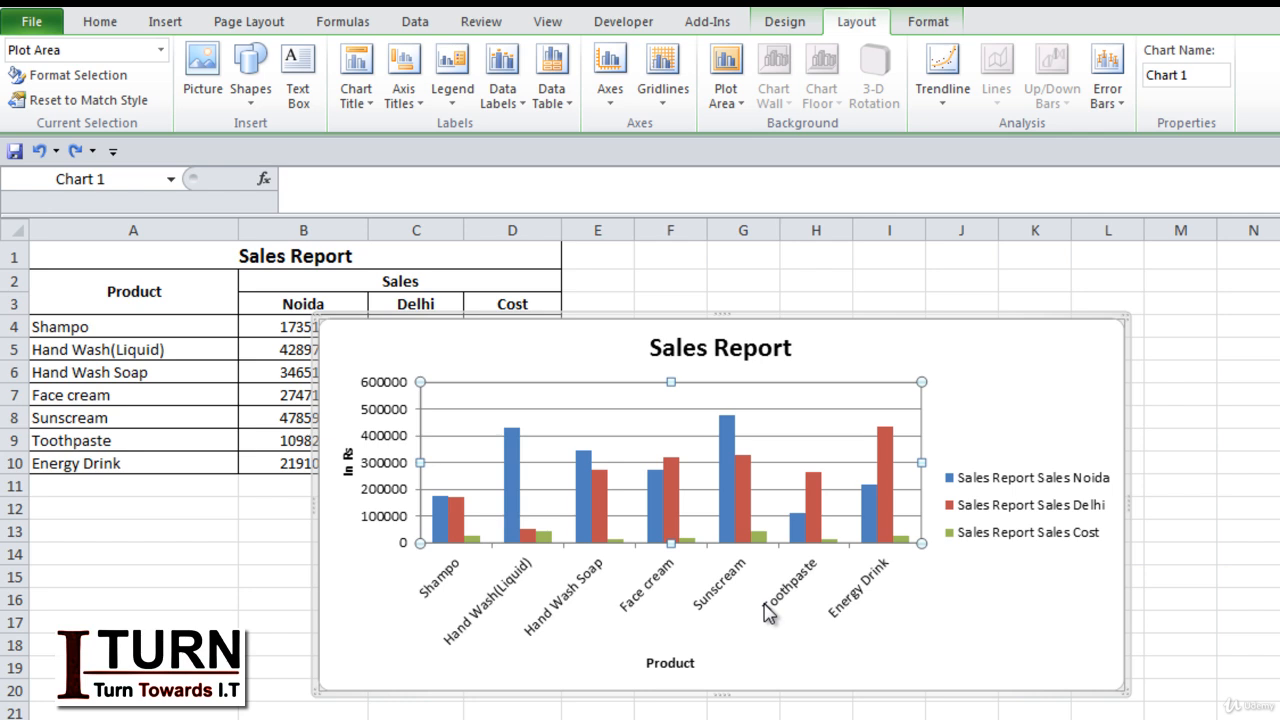
Try the light green gradient shape style on the chart's plot area, and undo it
click(1100, 340)
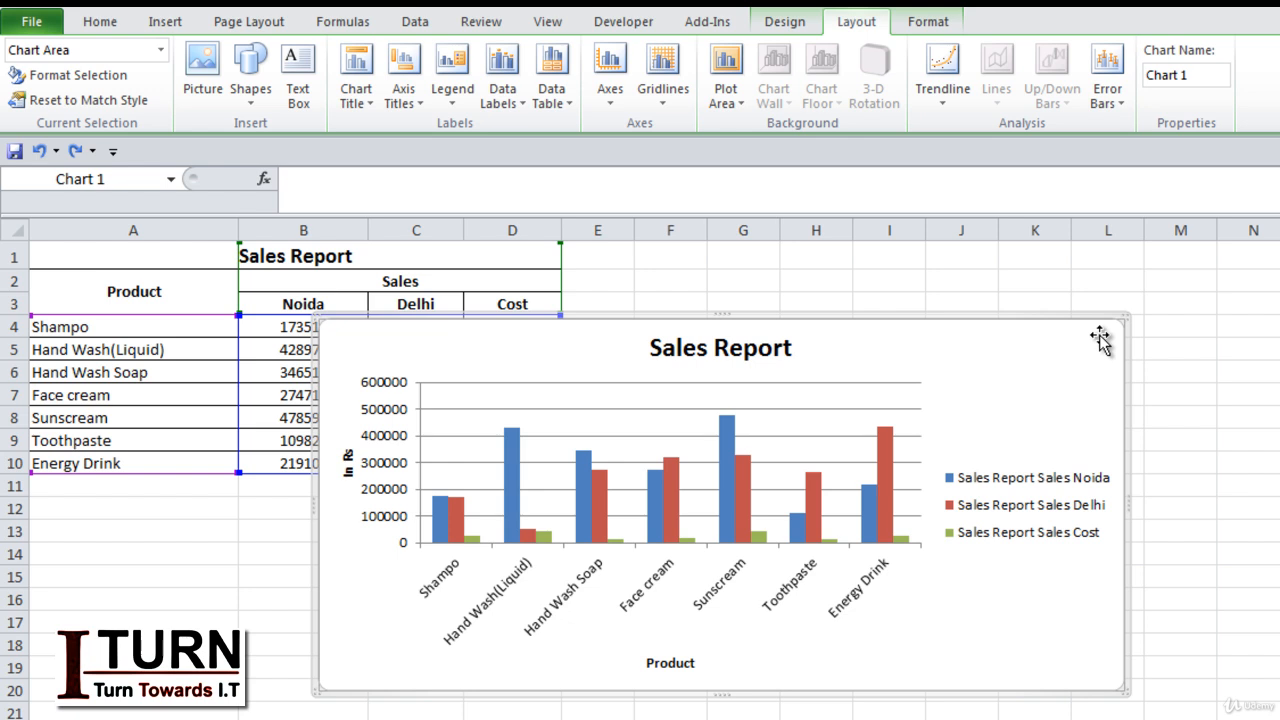
click(922, 24)
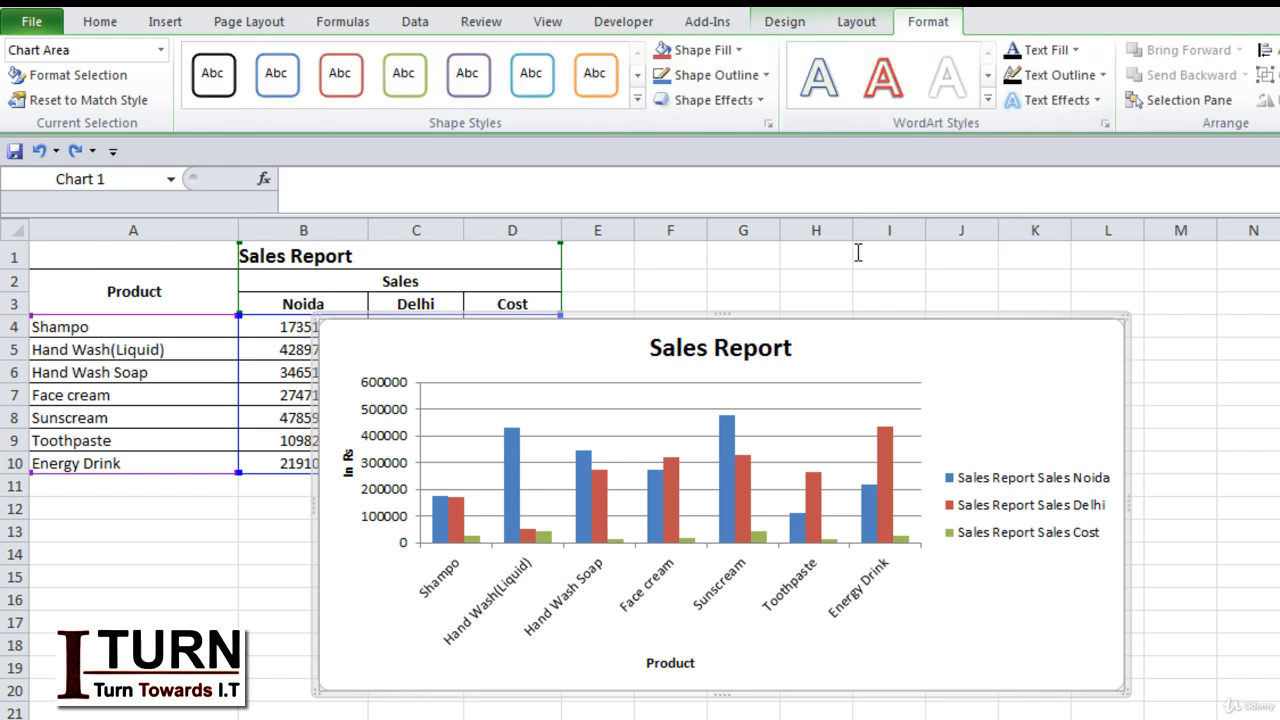
click(733, 444)
click(741, 474)
click(762, 418)
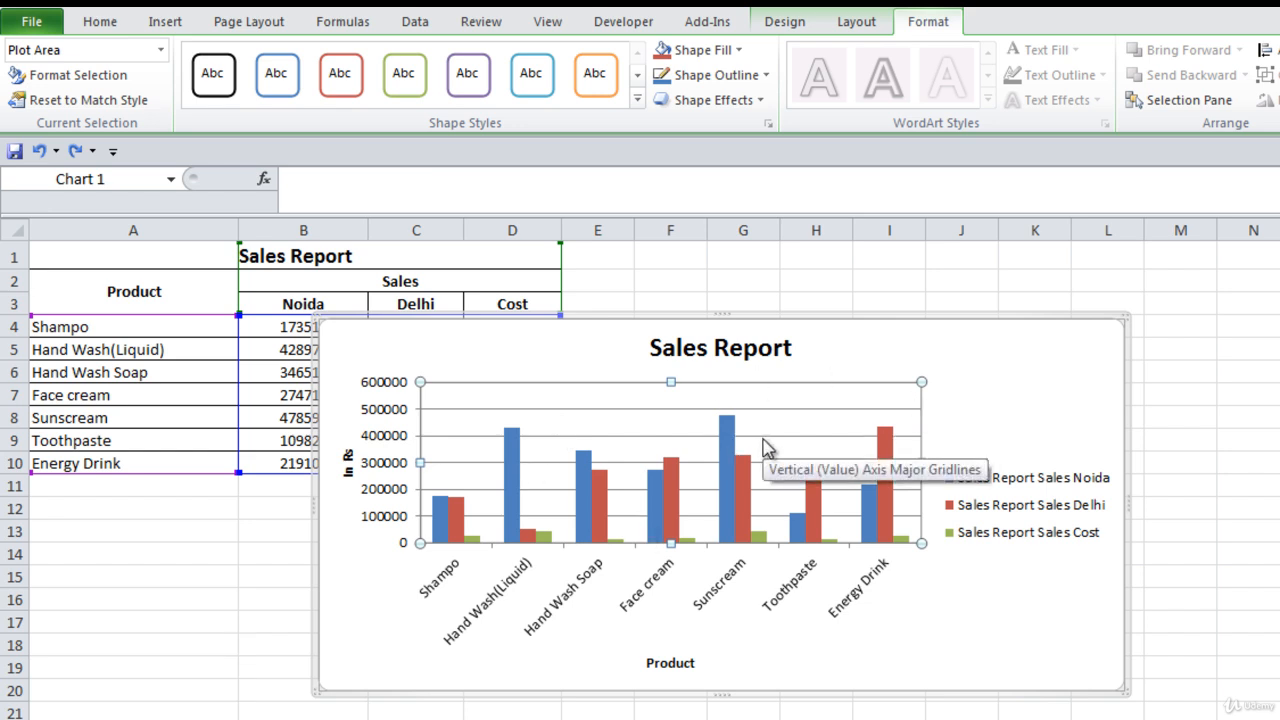
click(1000, 396)
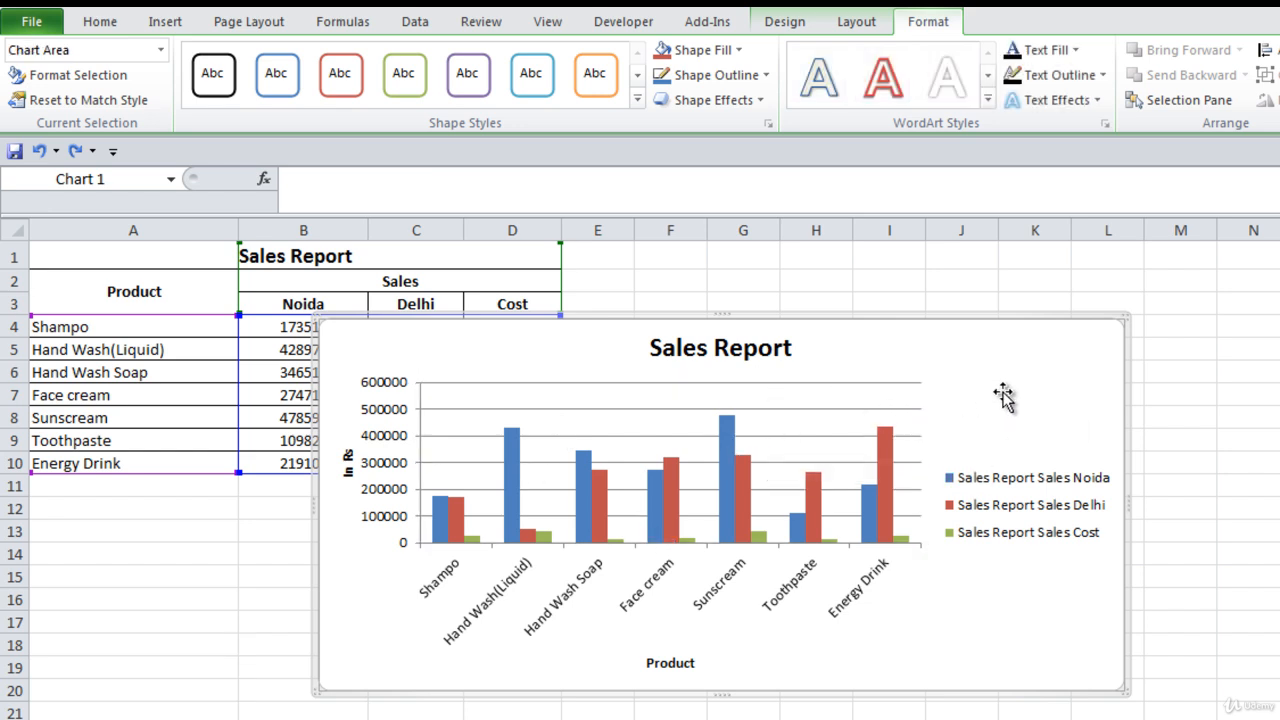
click(823, 410)
click(810, 395)
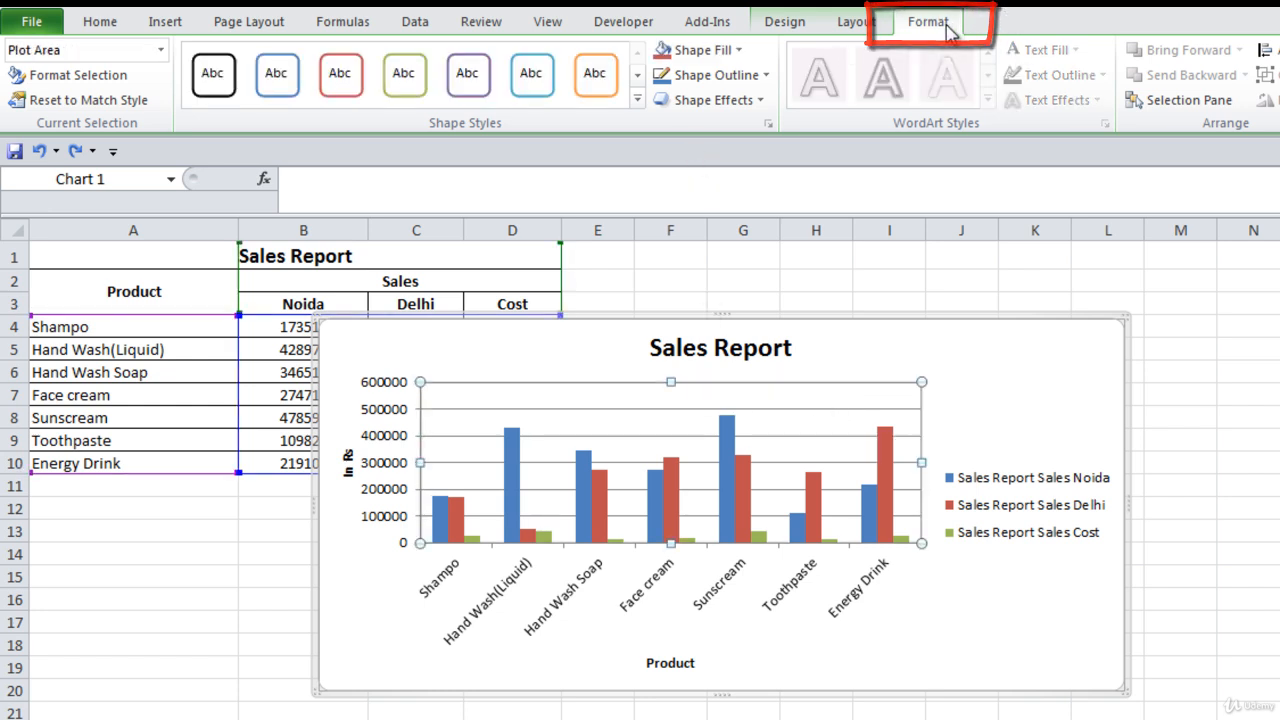
click(638, 99)
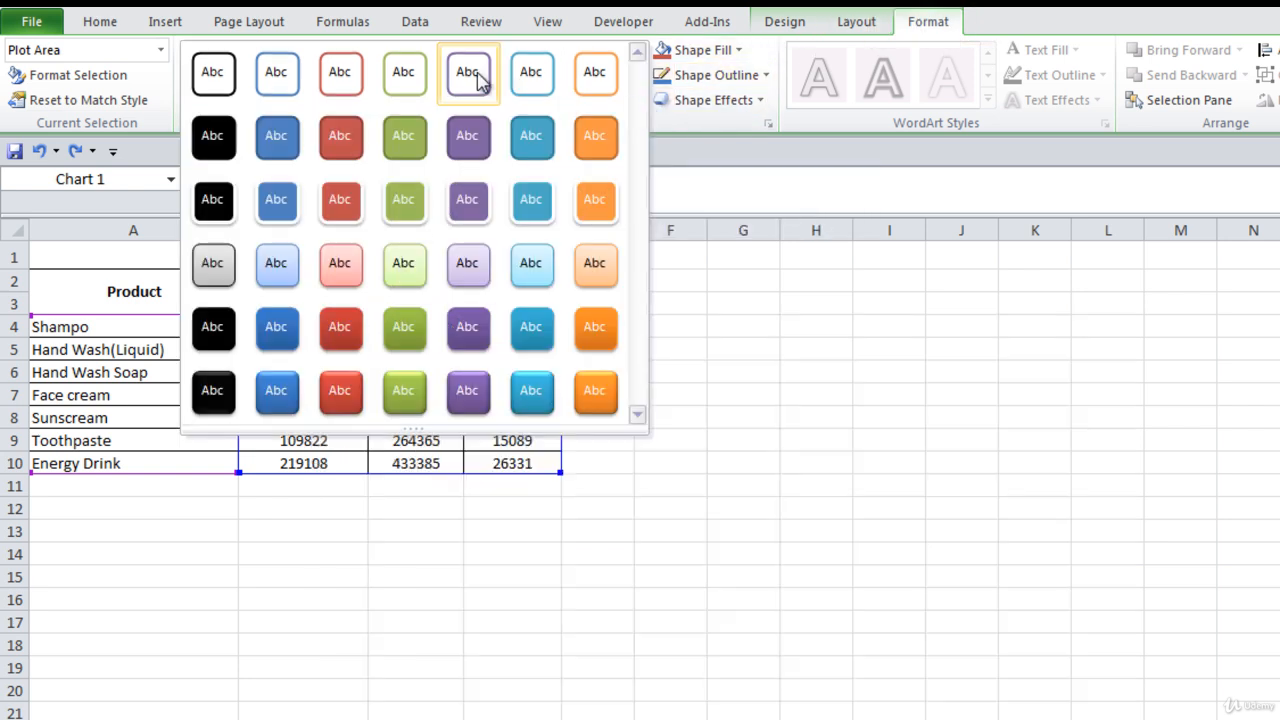
click(404, 263)
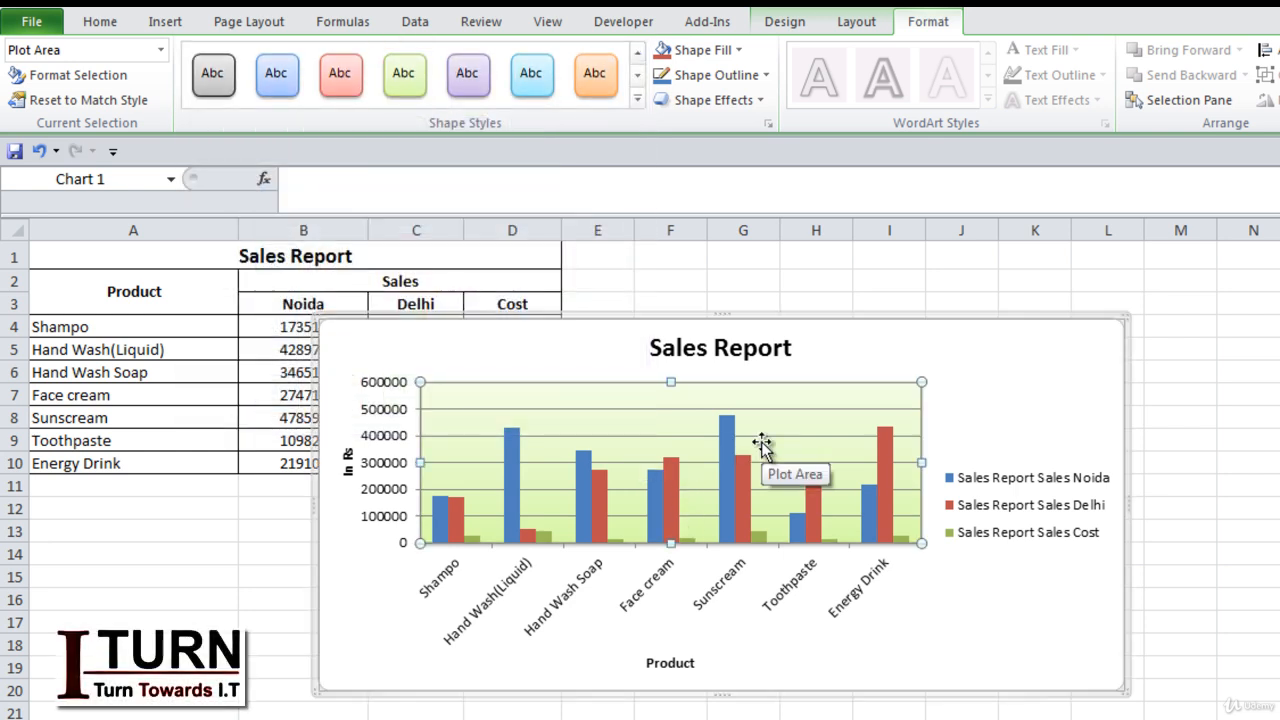
key(ctrl+z)
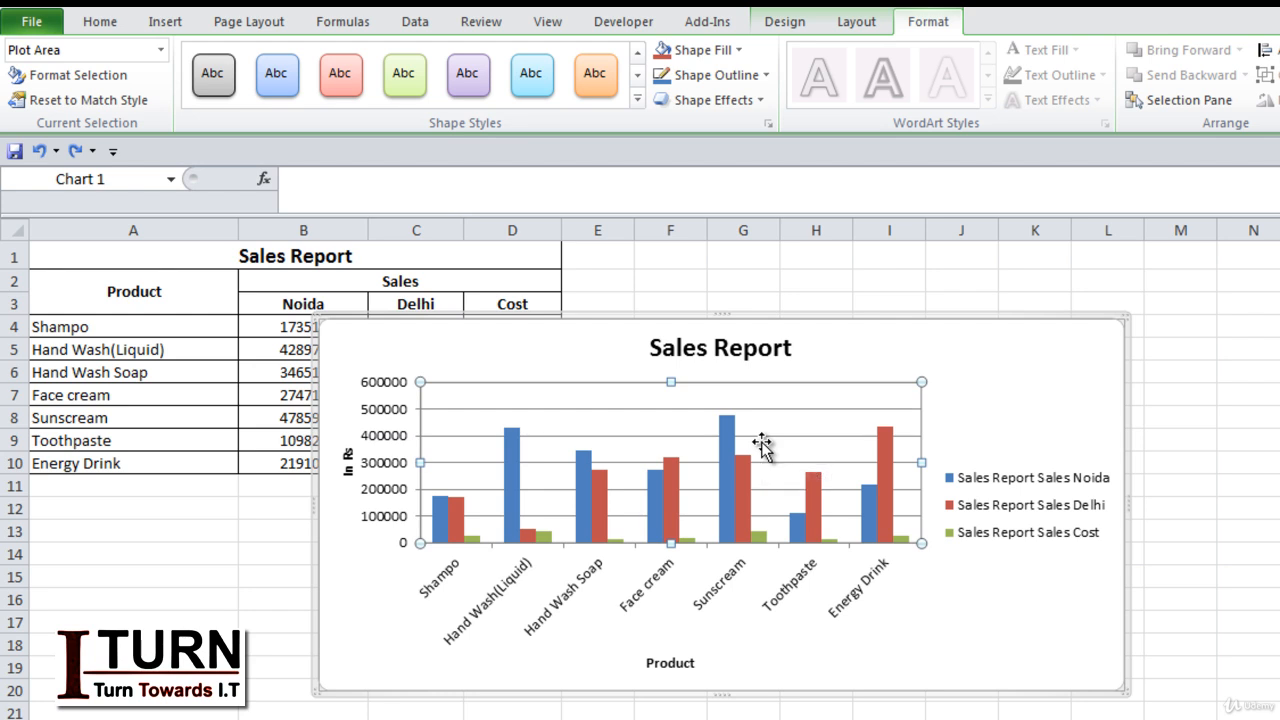
Try filling the chart's plot area with the hydrangea picture from the Sample Pictures folder, and undo the fill
click(740, 52)
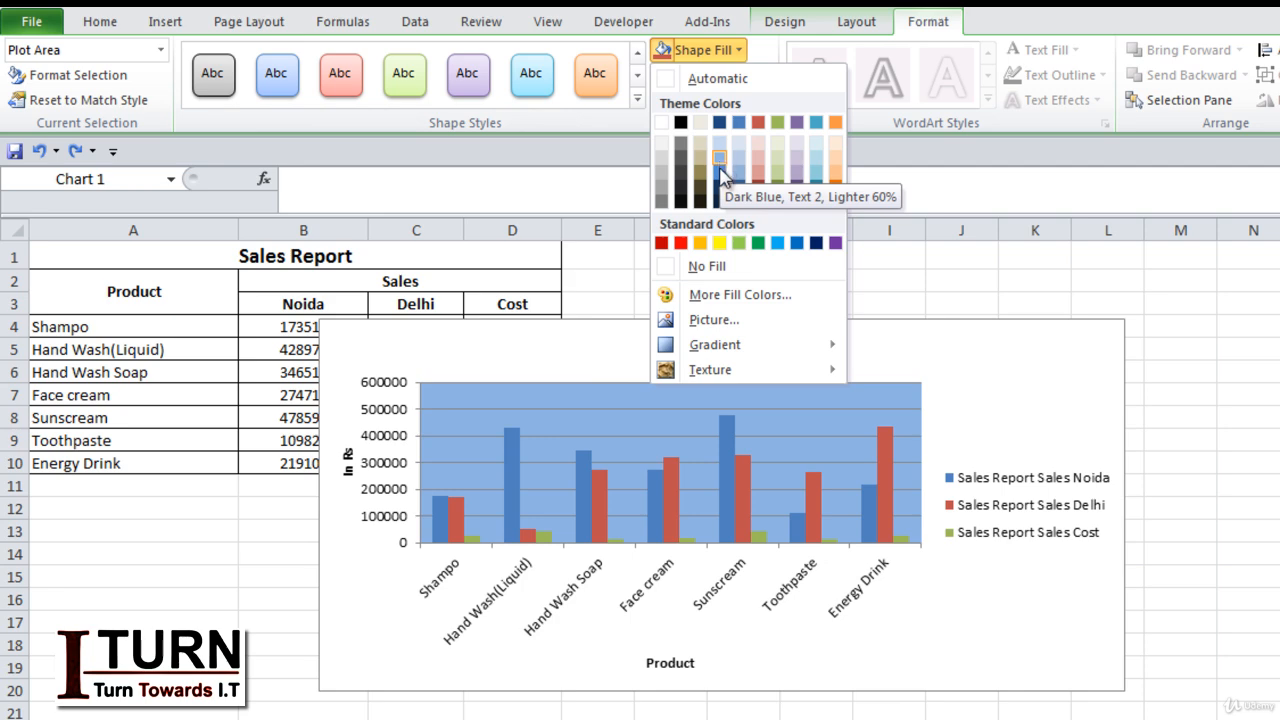
mouse_move(712, 372)
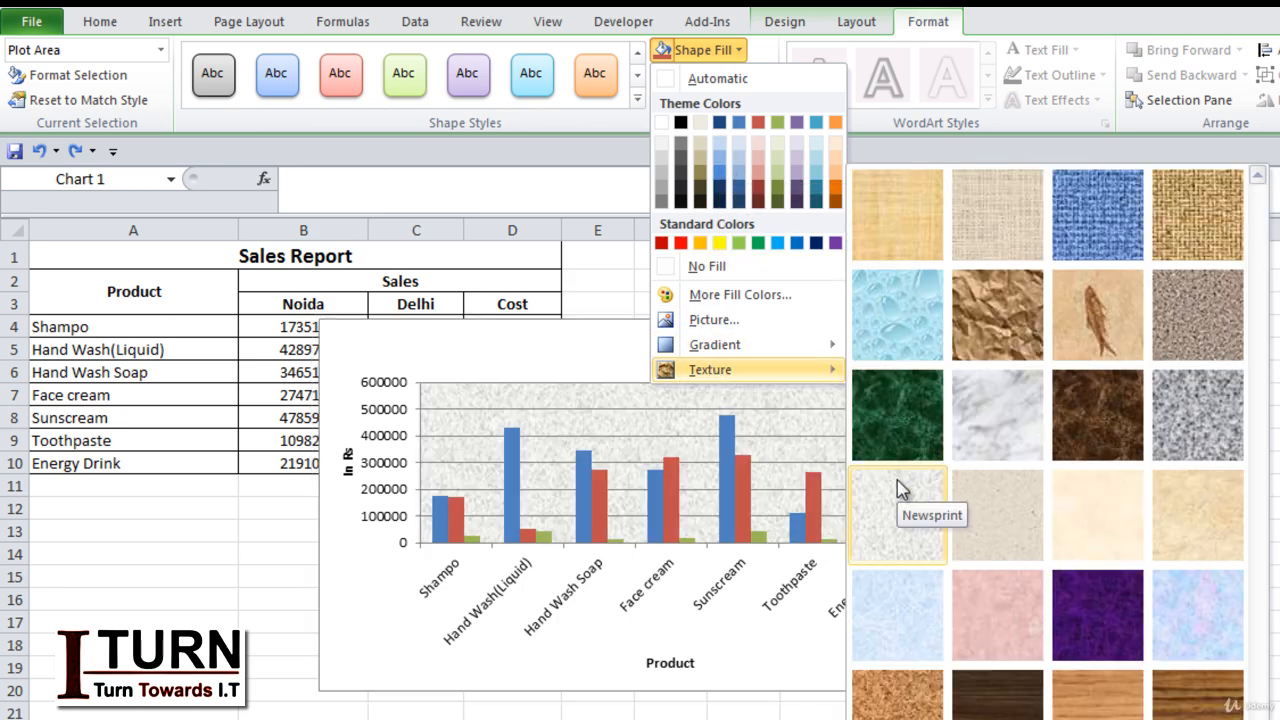
click(715, 319)
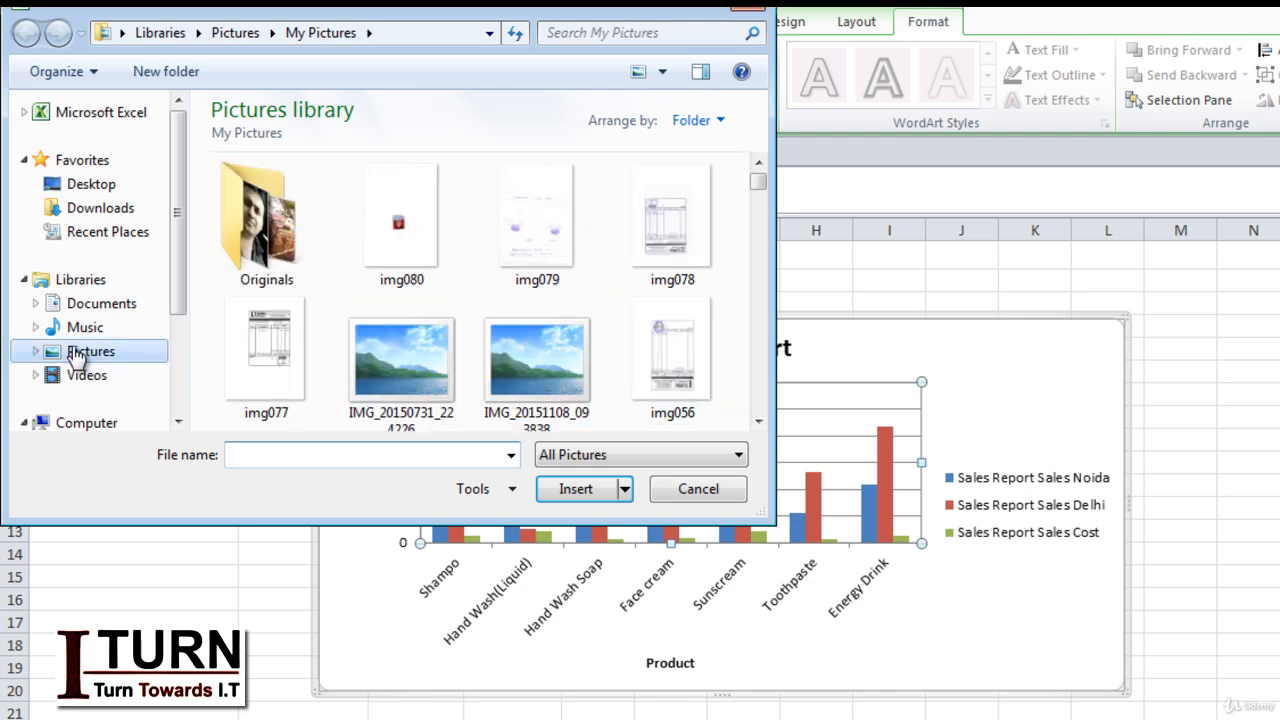
click(76, 352)
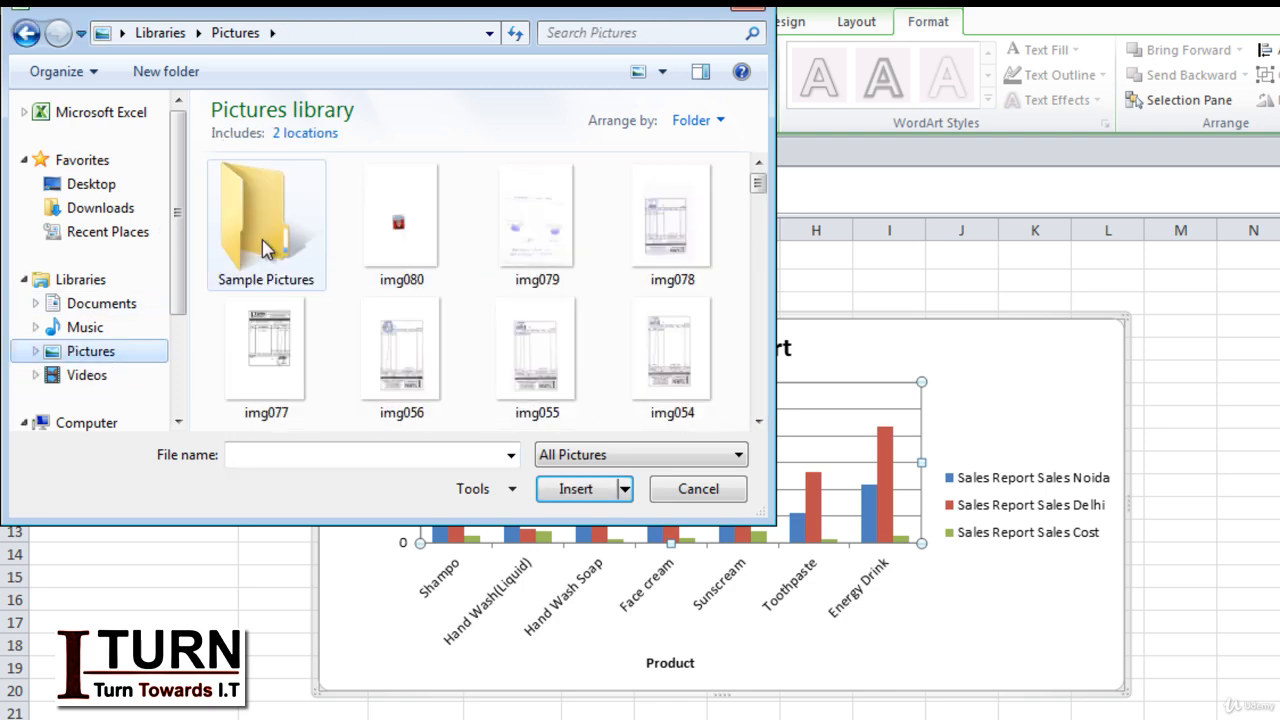
click(265, 249)
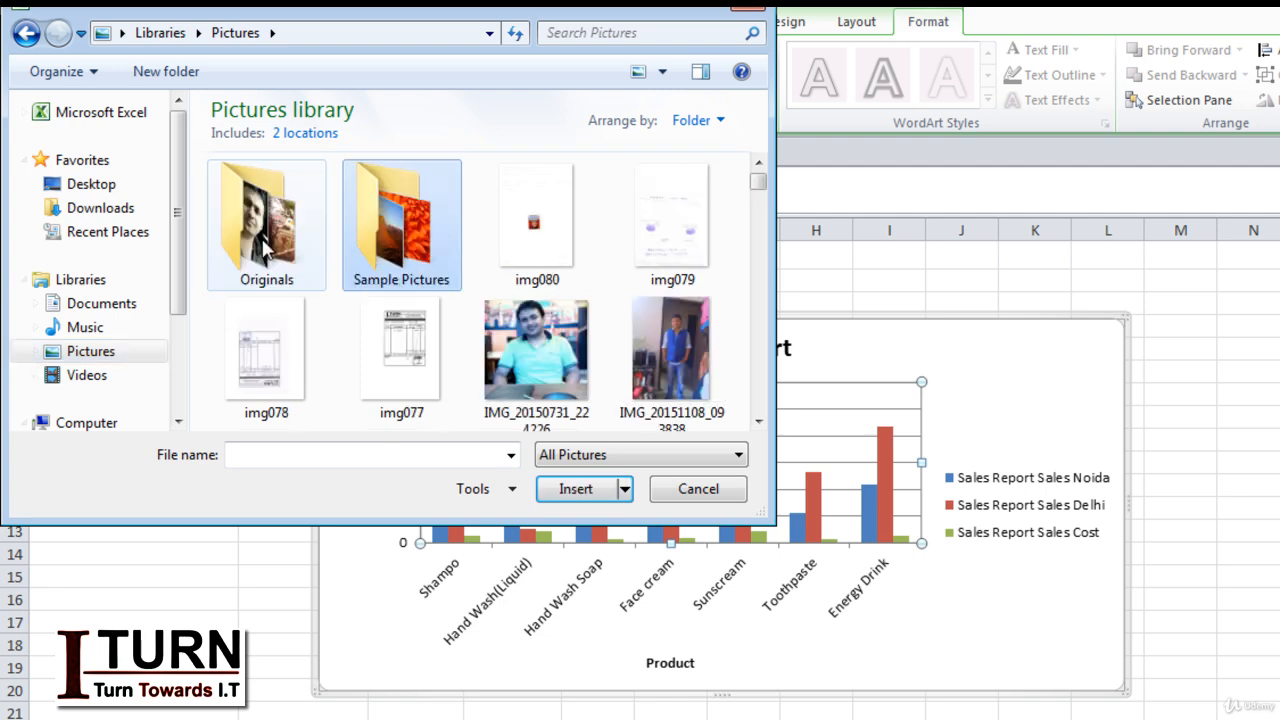
double_click(383, 248)
double_click(265, 228)
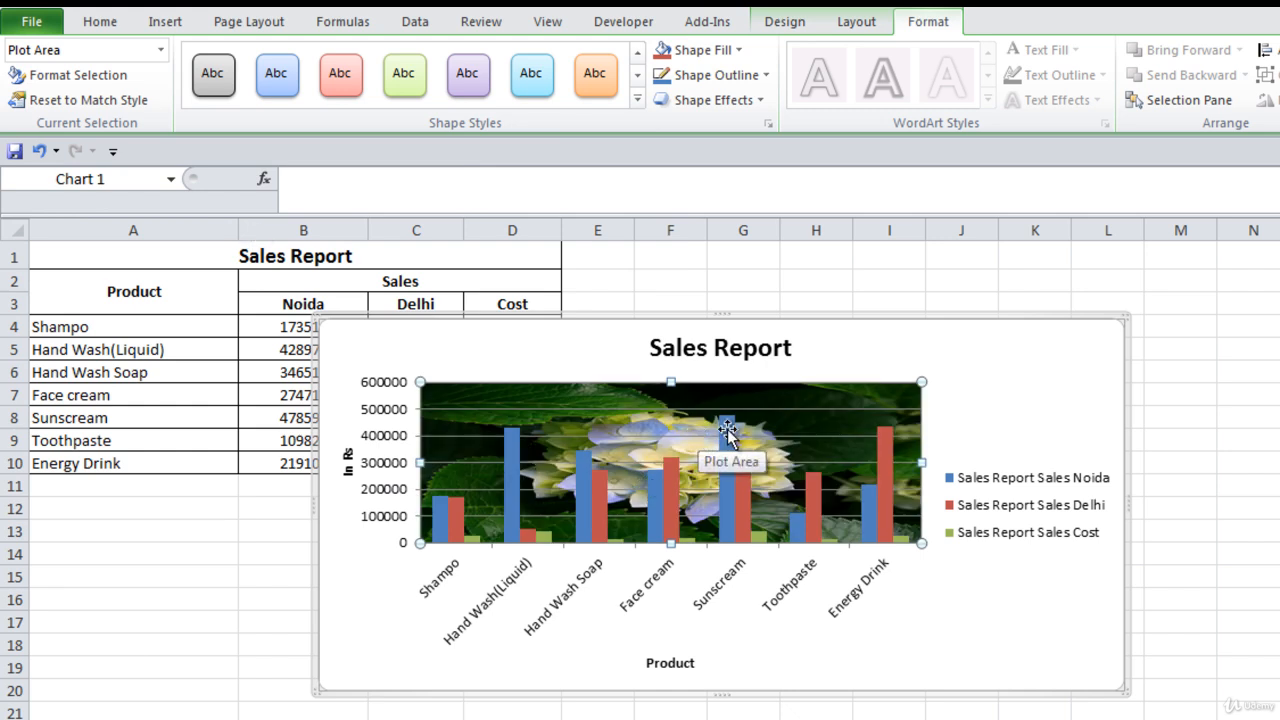
key(ctrl+z)
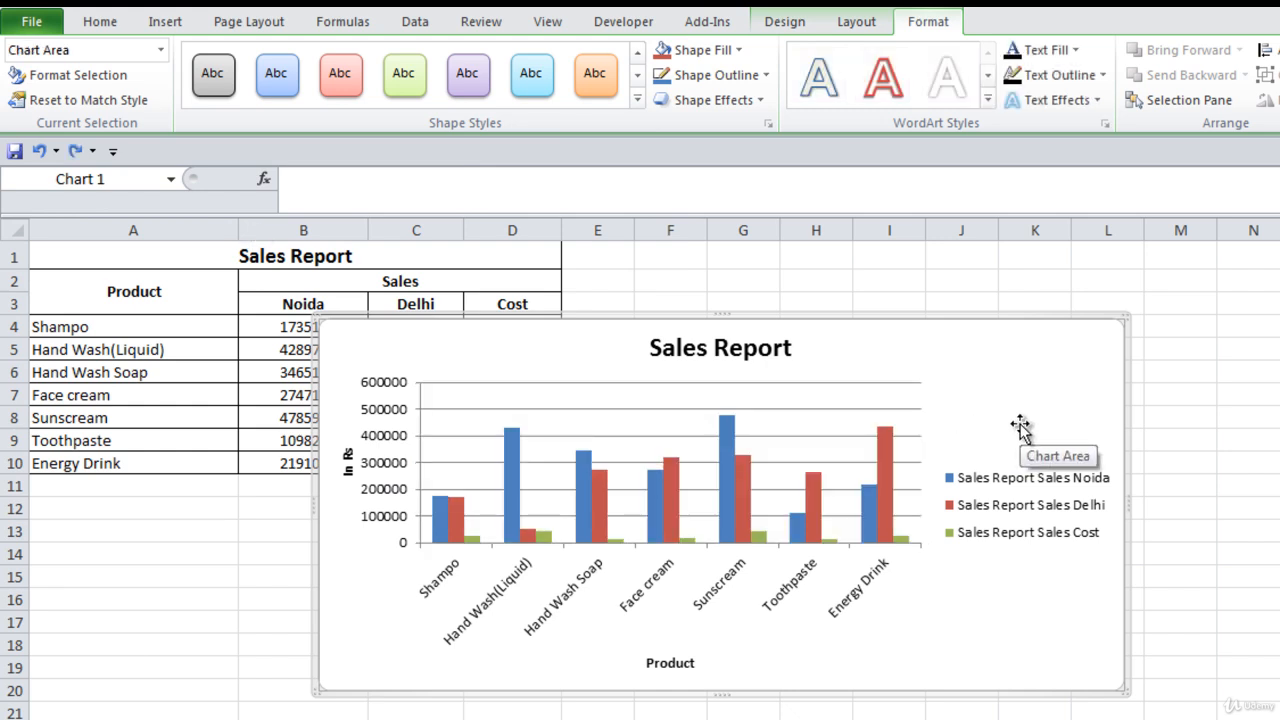
Try the light aqua gradient shape style on the whole chart area, and undo it
click(866, 394)
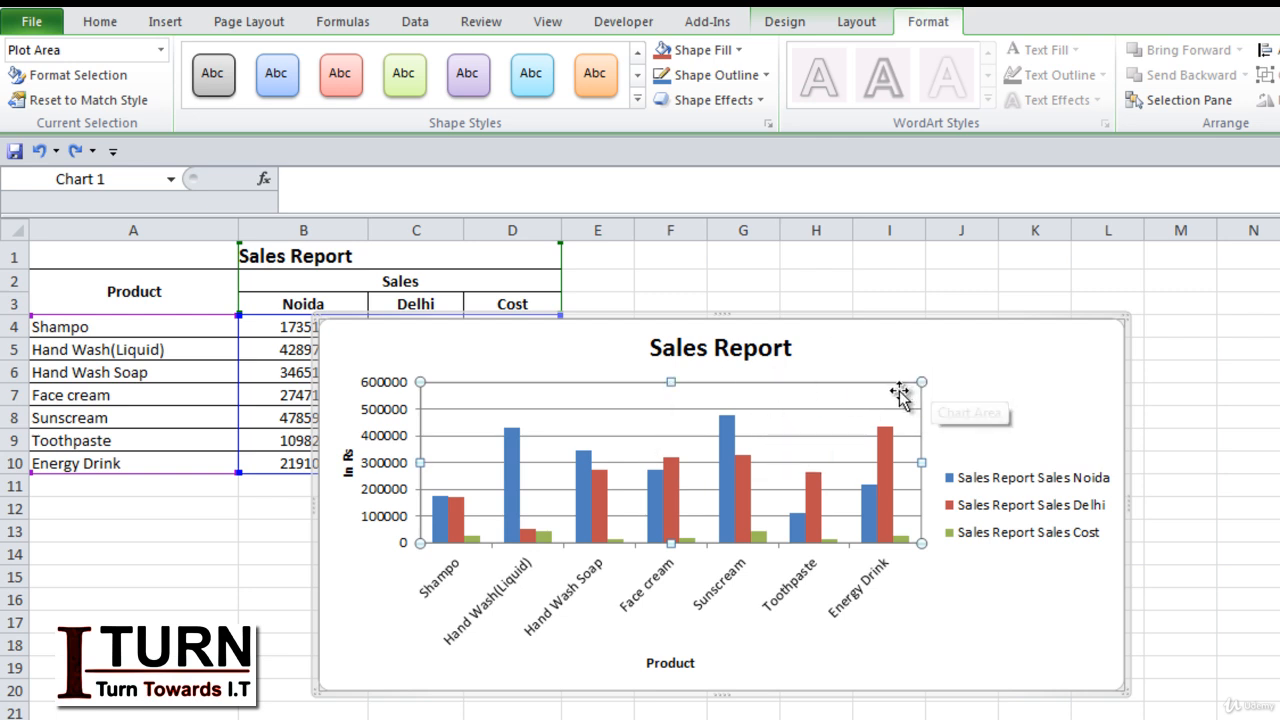
click(983, 347)
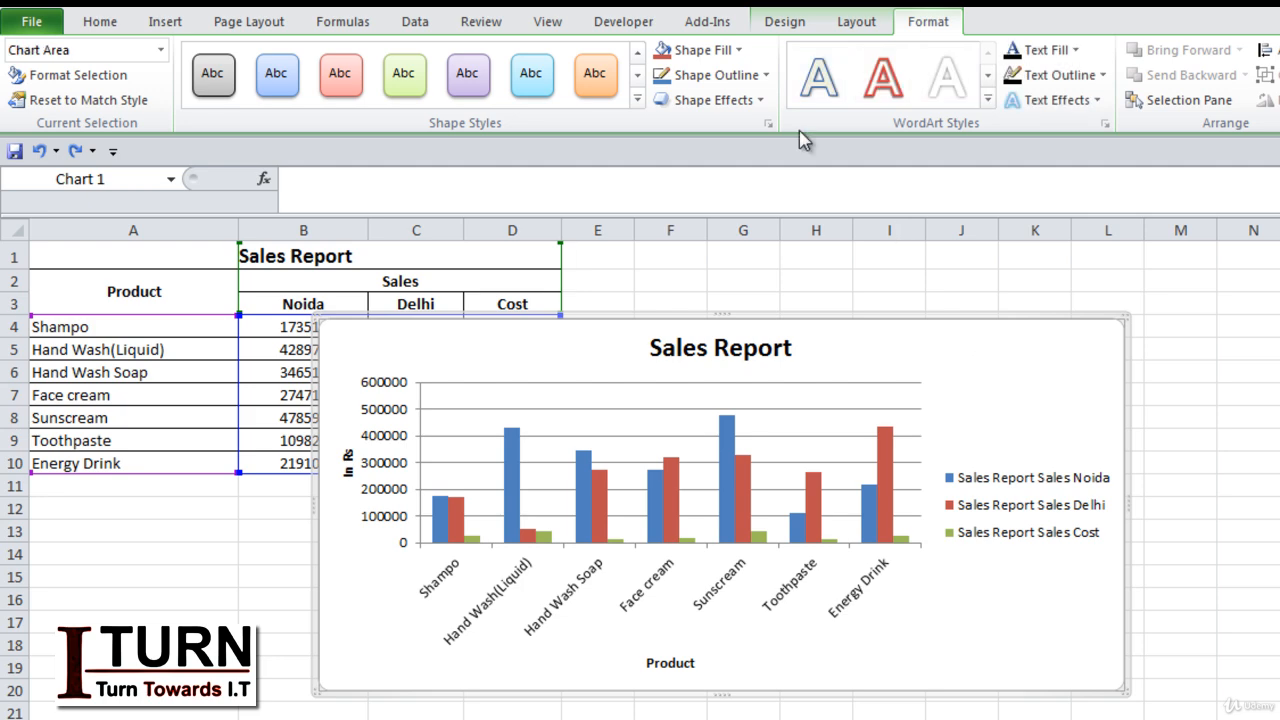
click(637, 99)
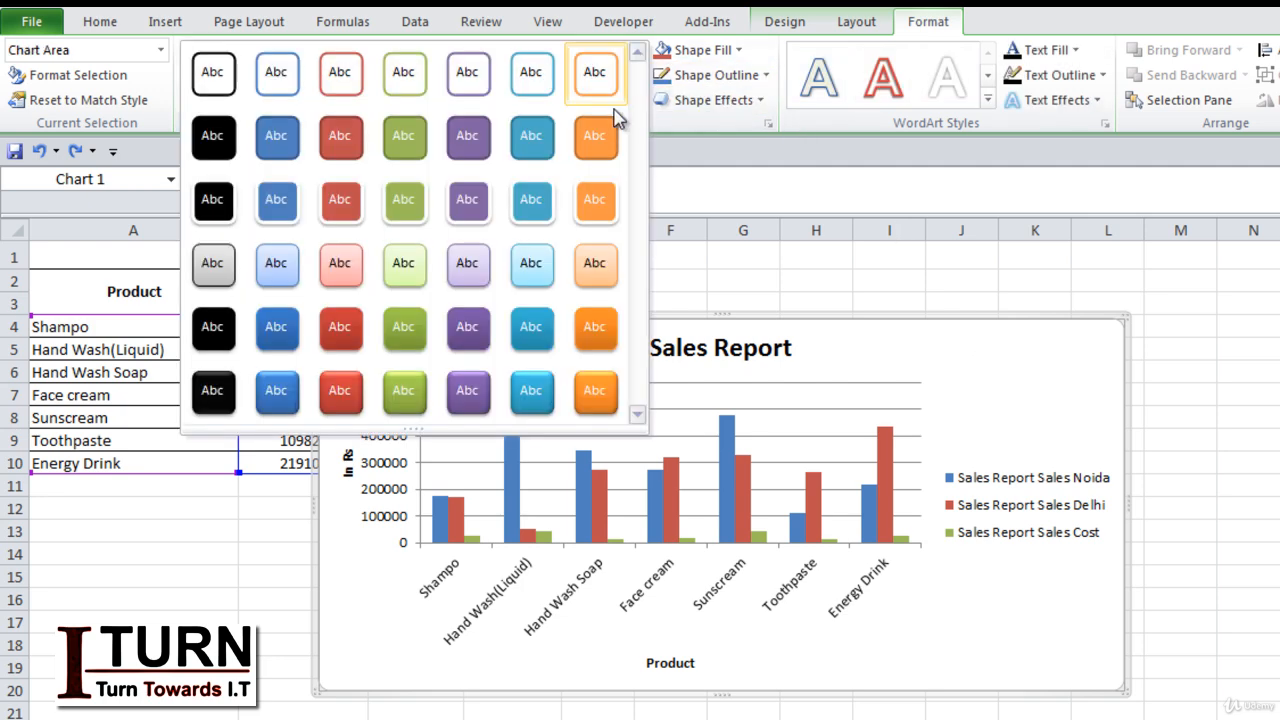
click(531, 265)
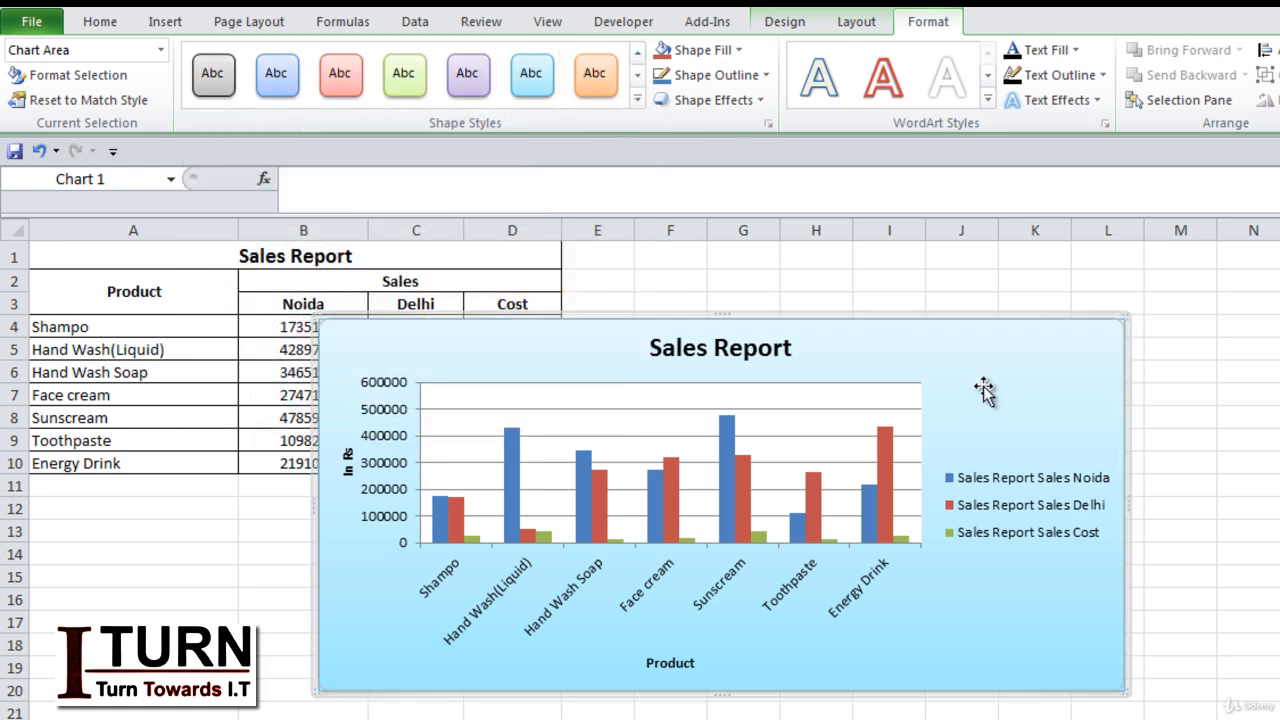
key(ctrl+z)
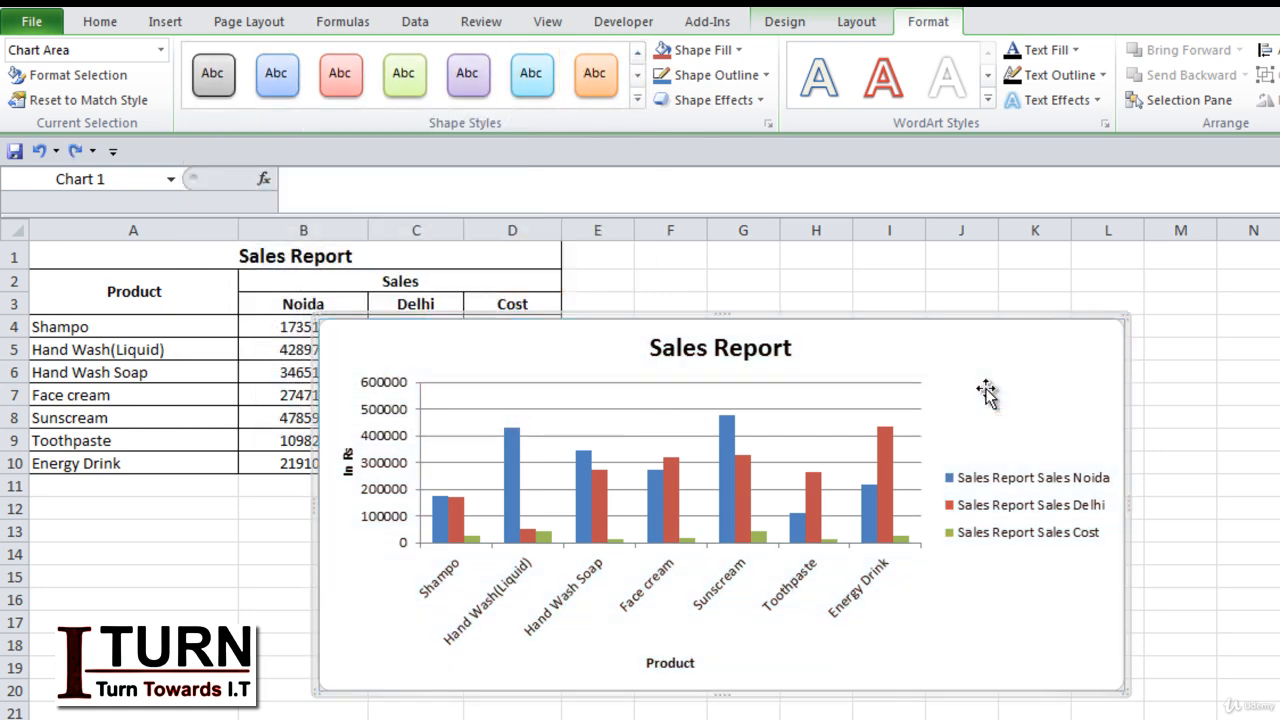
Try the Red, Accent 2, Lighter 40% shape fill on the Noida sales column series
click(731, 436)
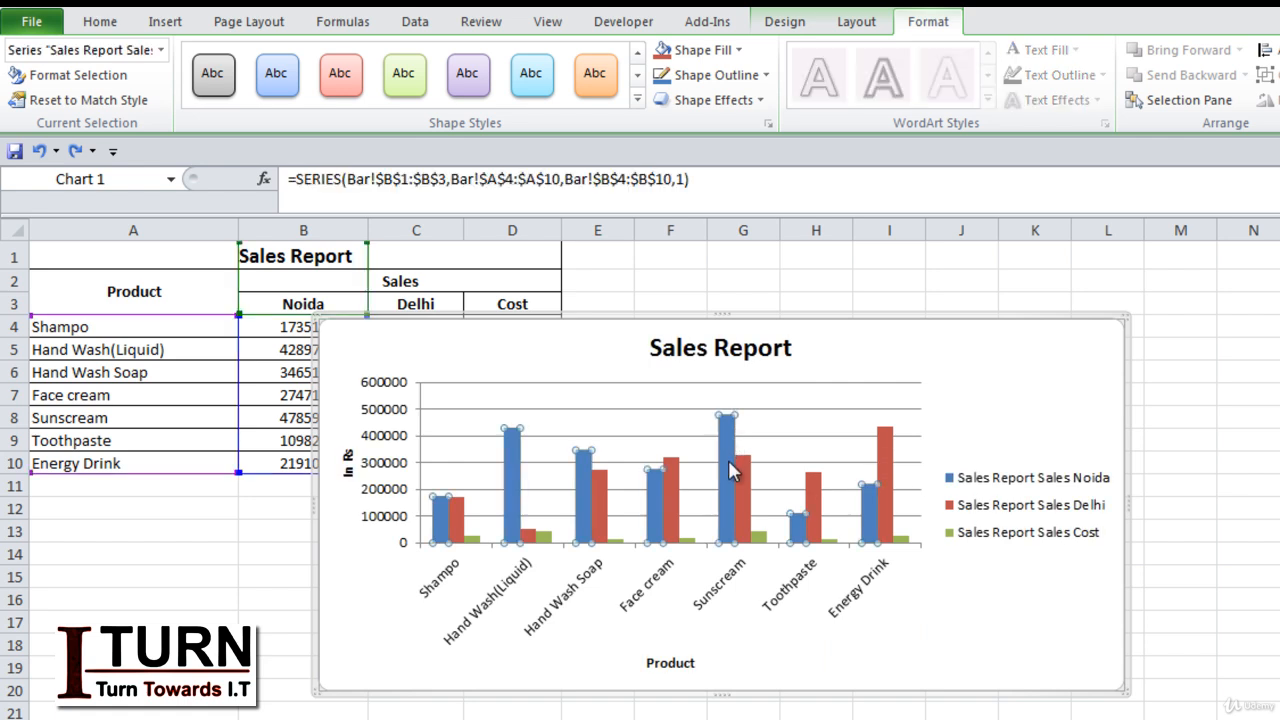
click(739, 50)
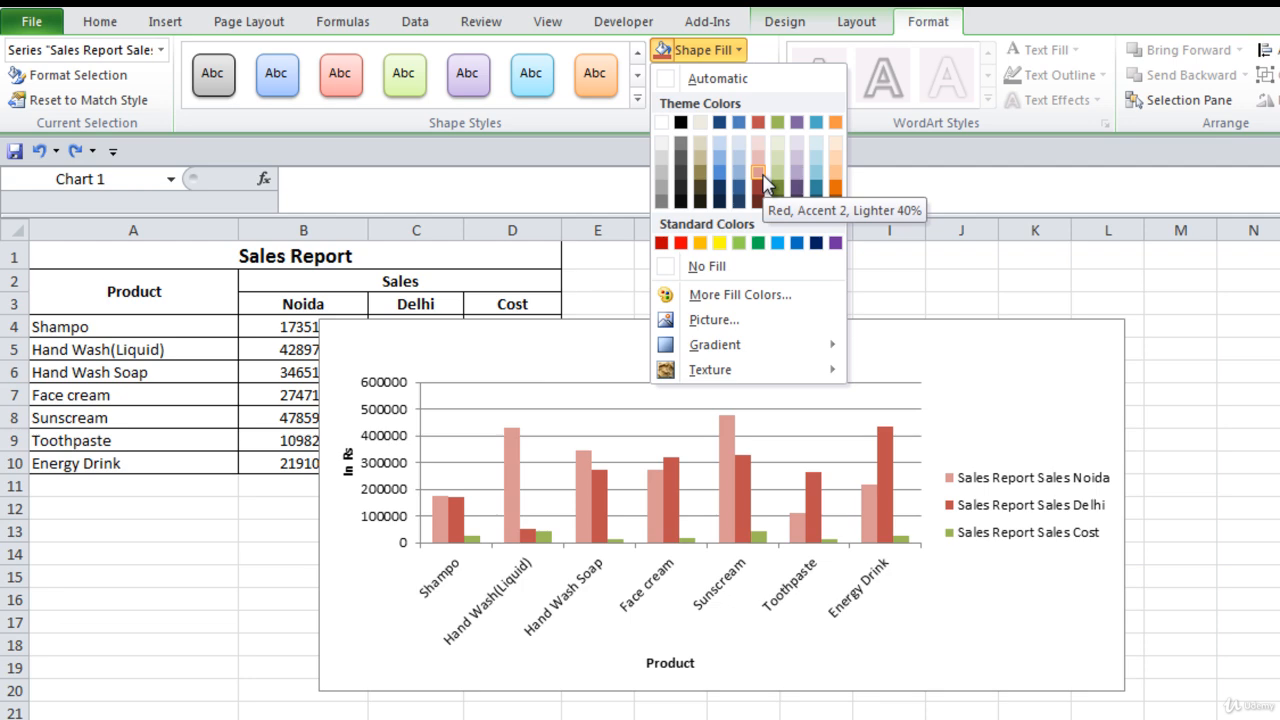
click(763, 180)
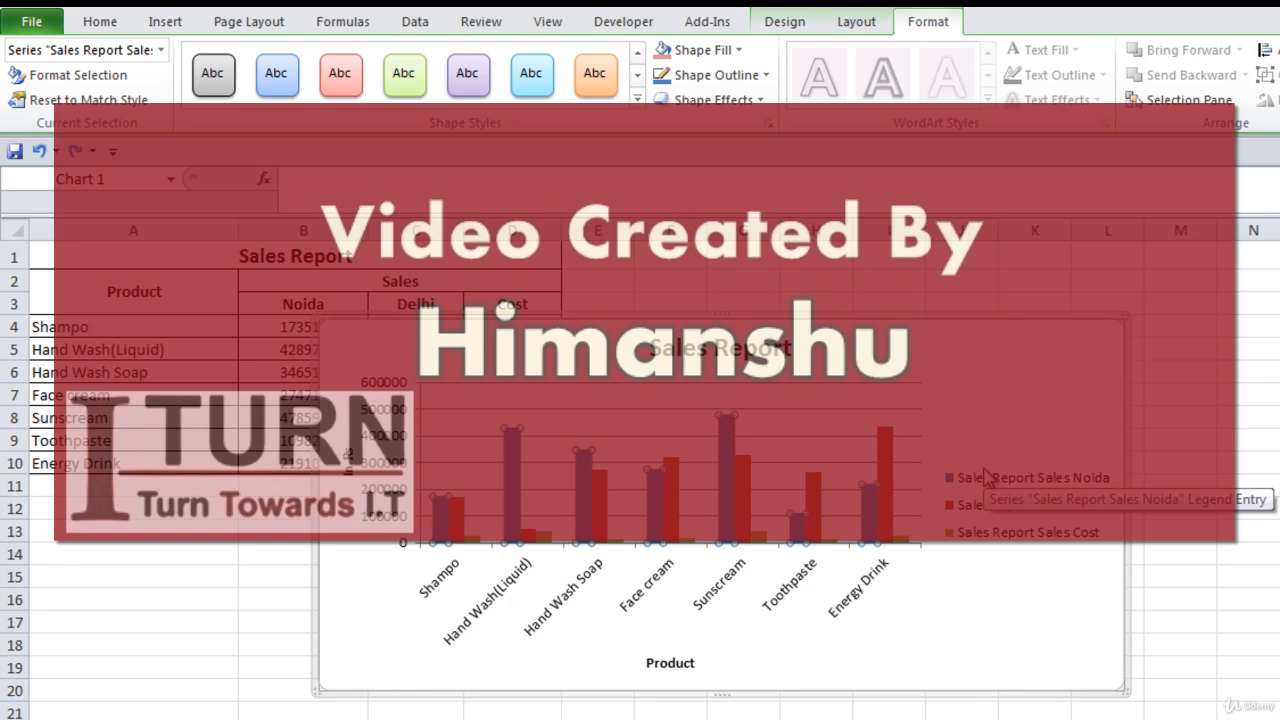
click(848, 28)
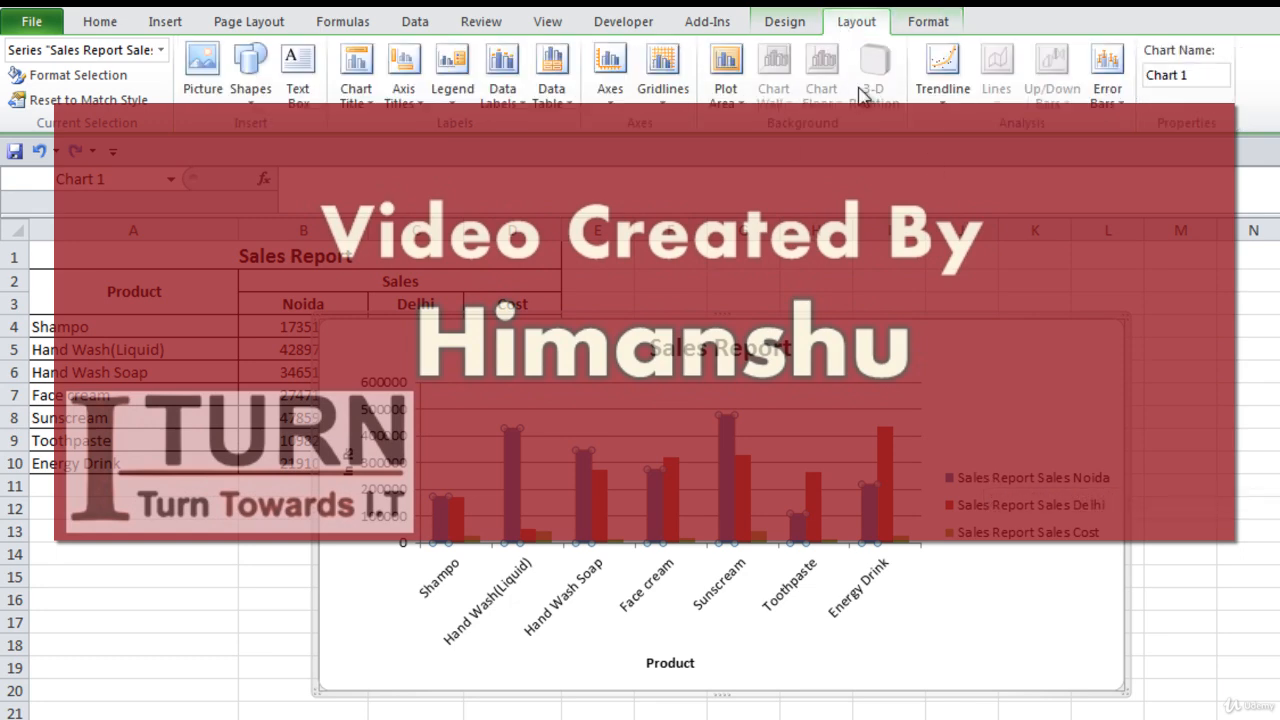